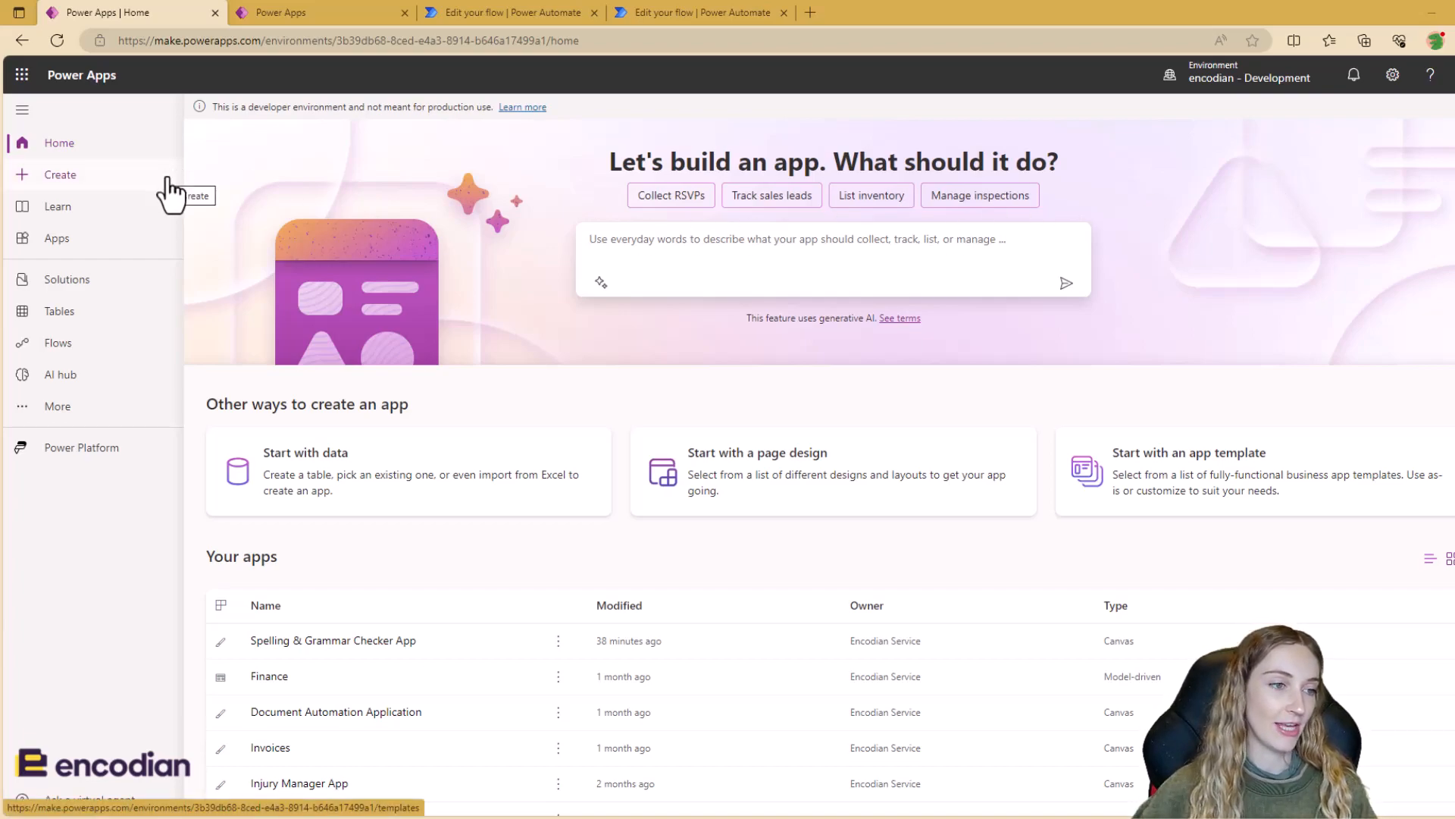
Go to the AI hub and open its AI prompts page.
click(106, 387)
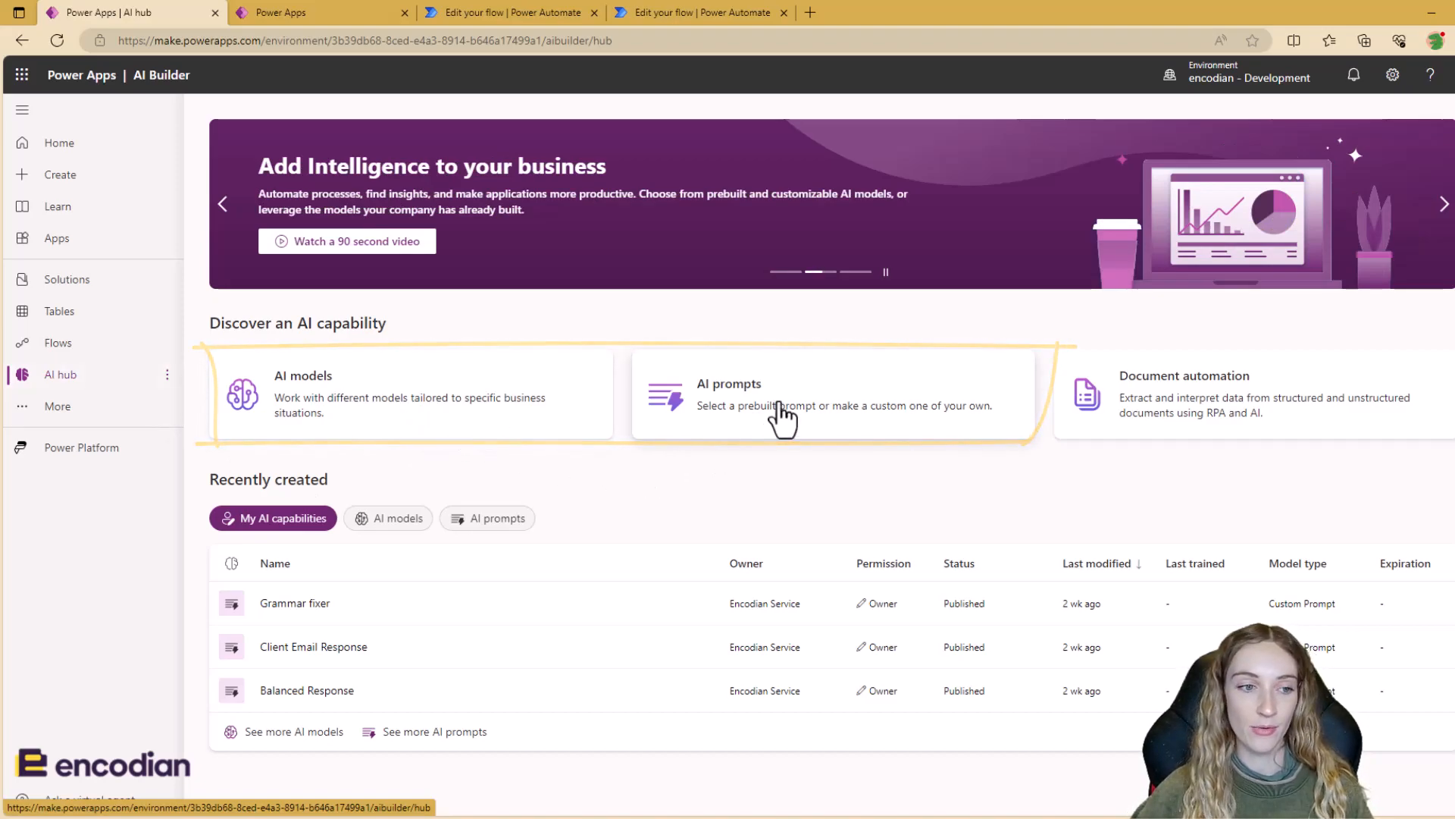
scroll(779, 403, down, 4)
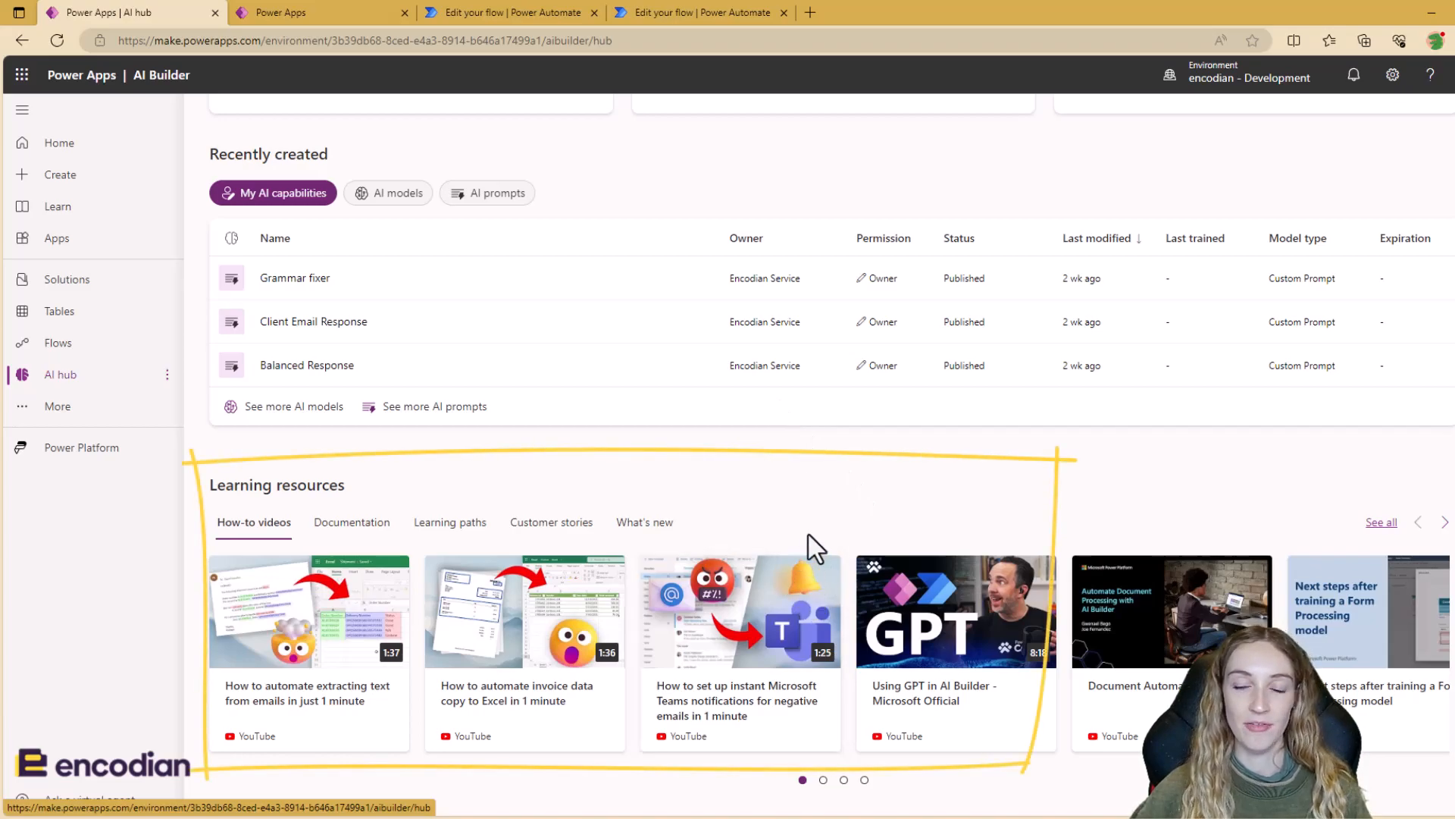
scroll(808, 534, up, 4)
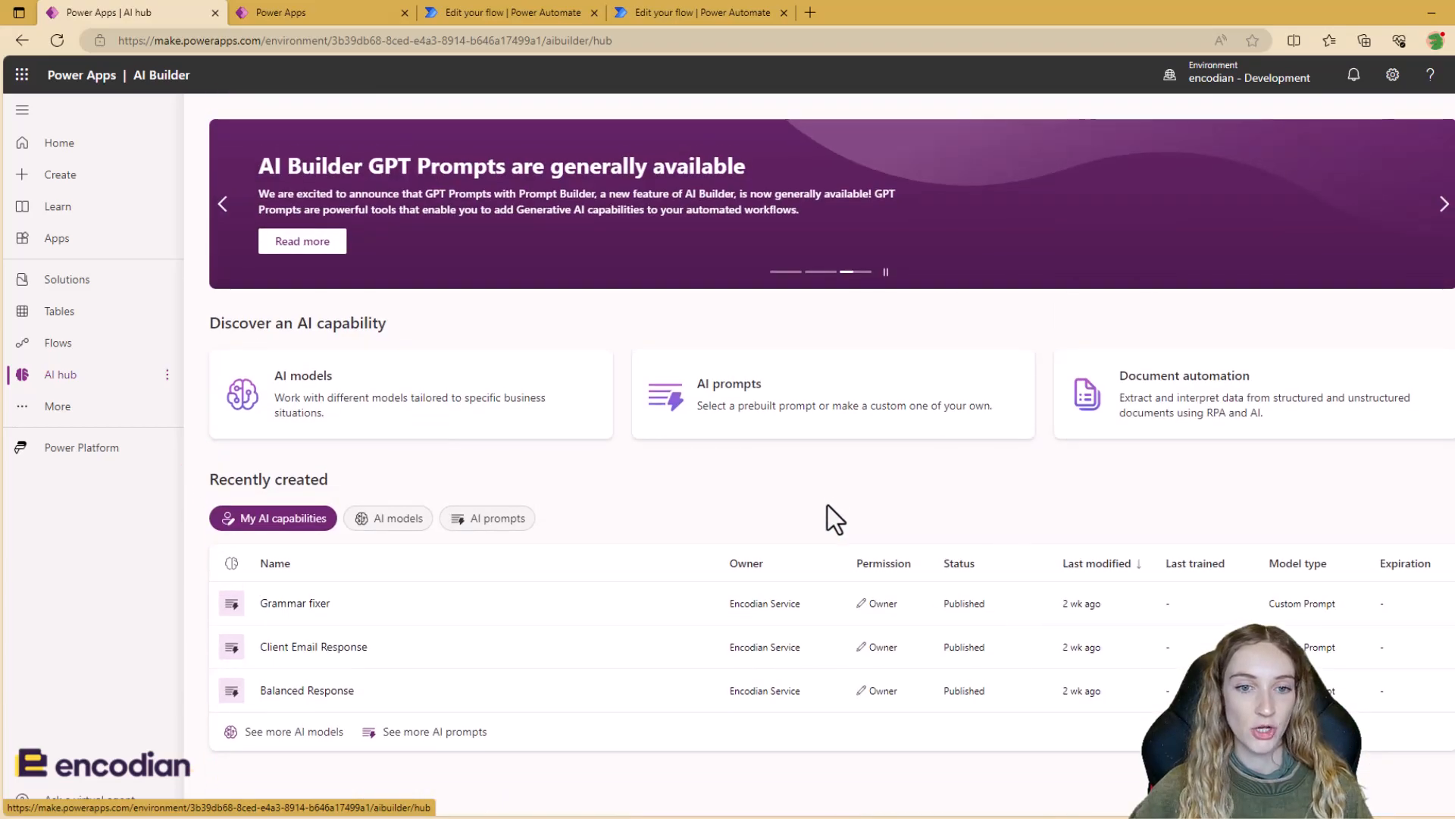
click(824, 397)
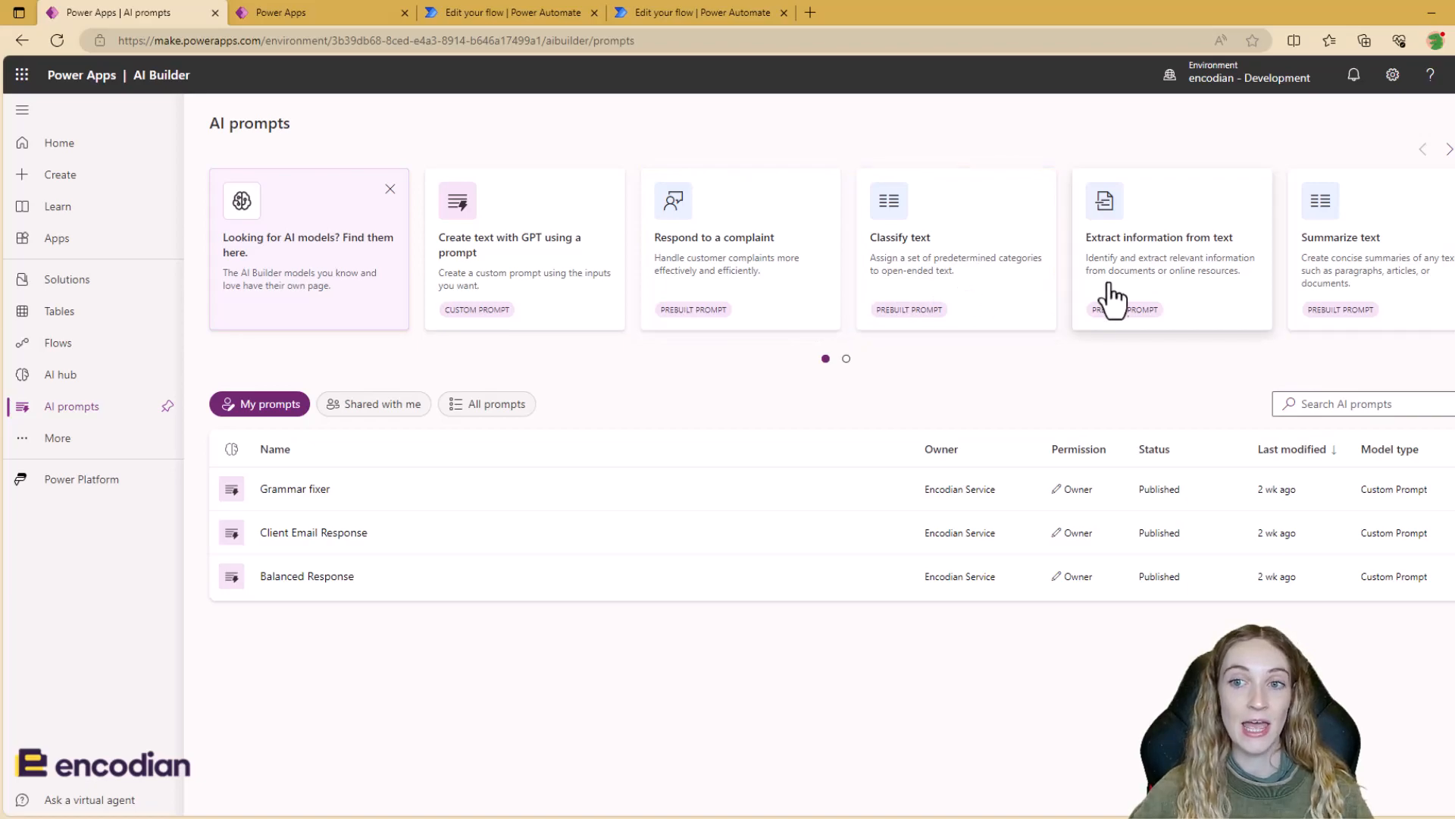
View the prebuilt Summarize text prompt and its editable version, and close it without saving.
click(1397, 264)
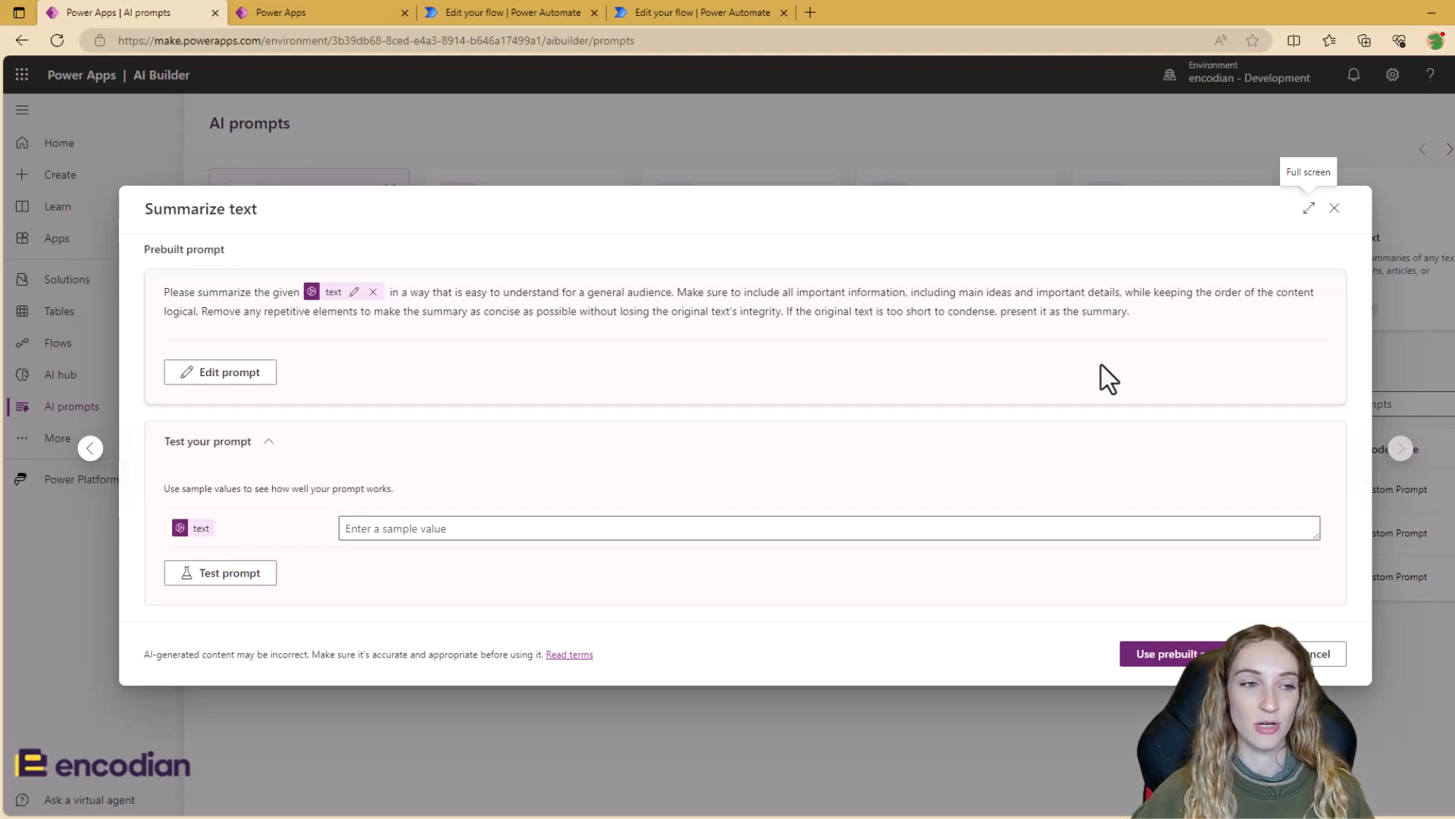
click(227, 372)
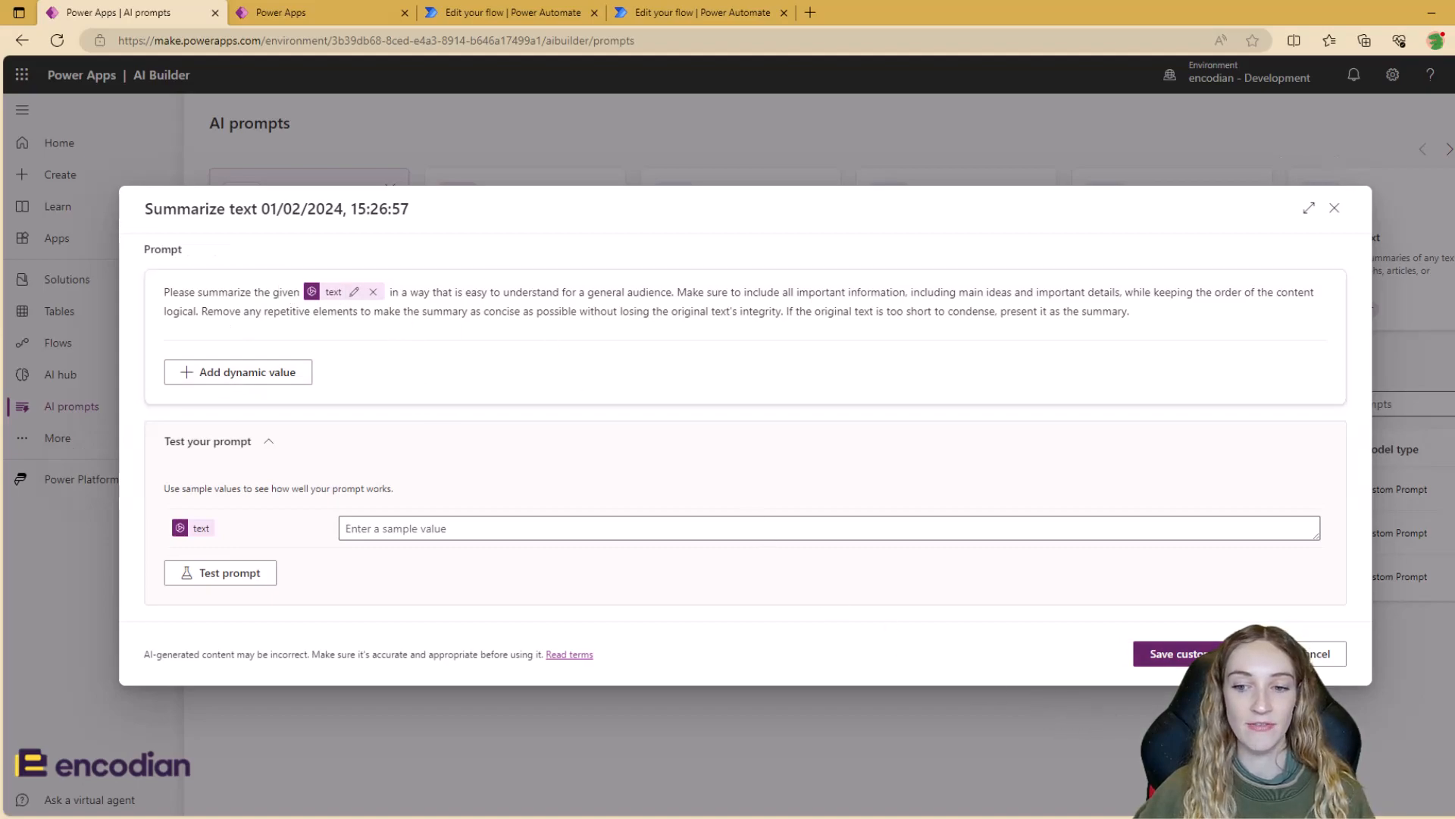
click(1315, 653)
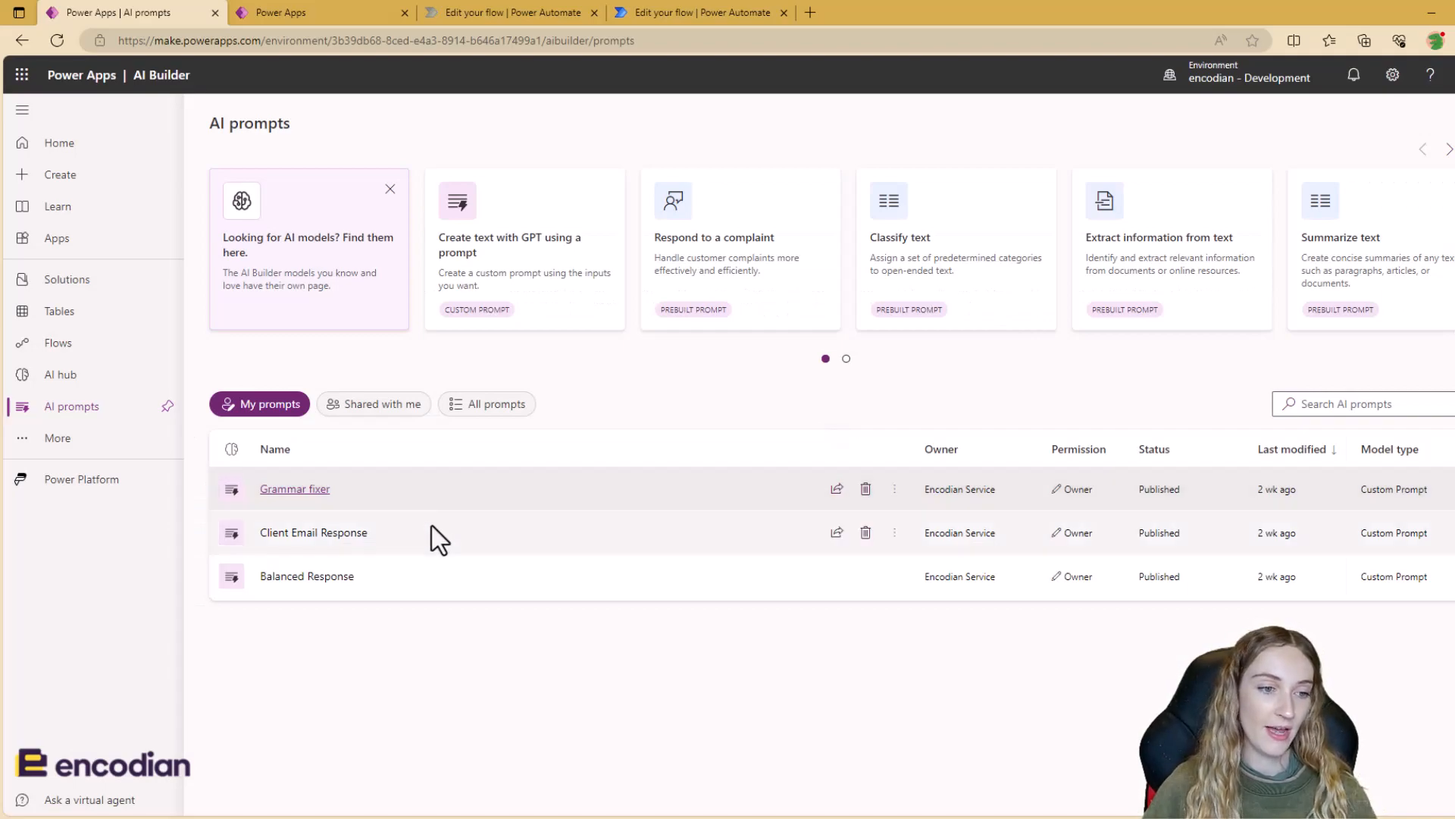
Open the Grammar fixer custom prompt and review its instruction text and message dynamic value.
click(307, 489)
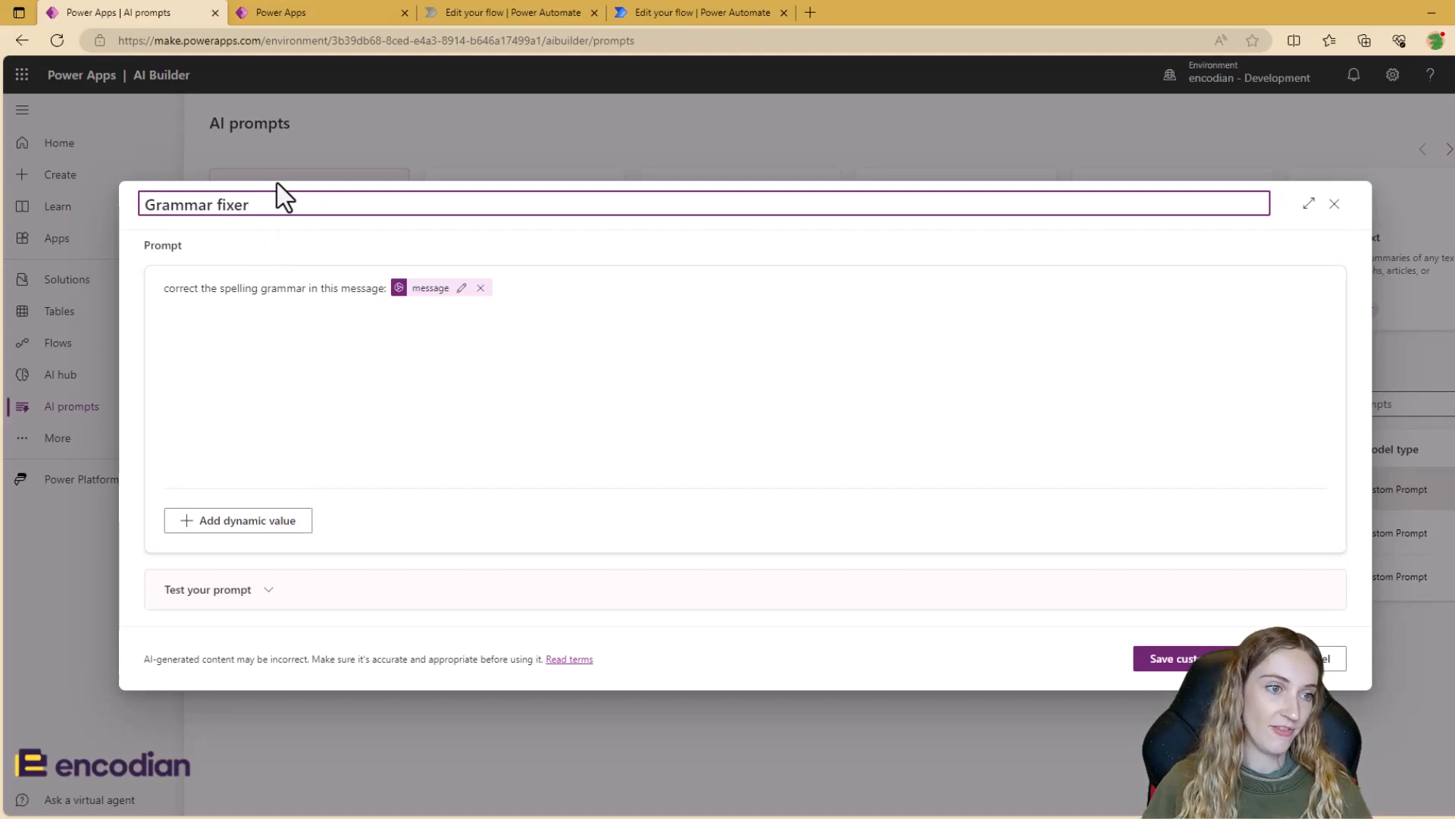
click(415, 398)
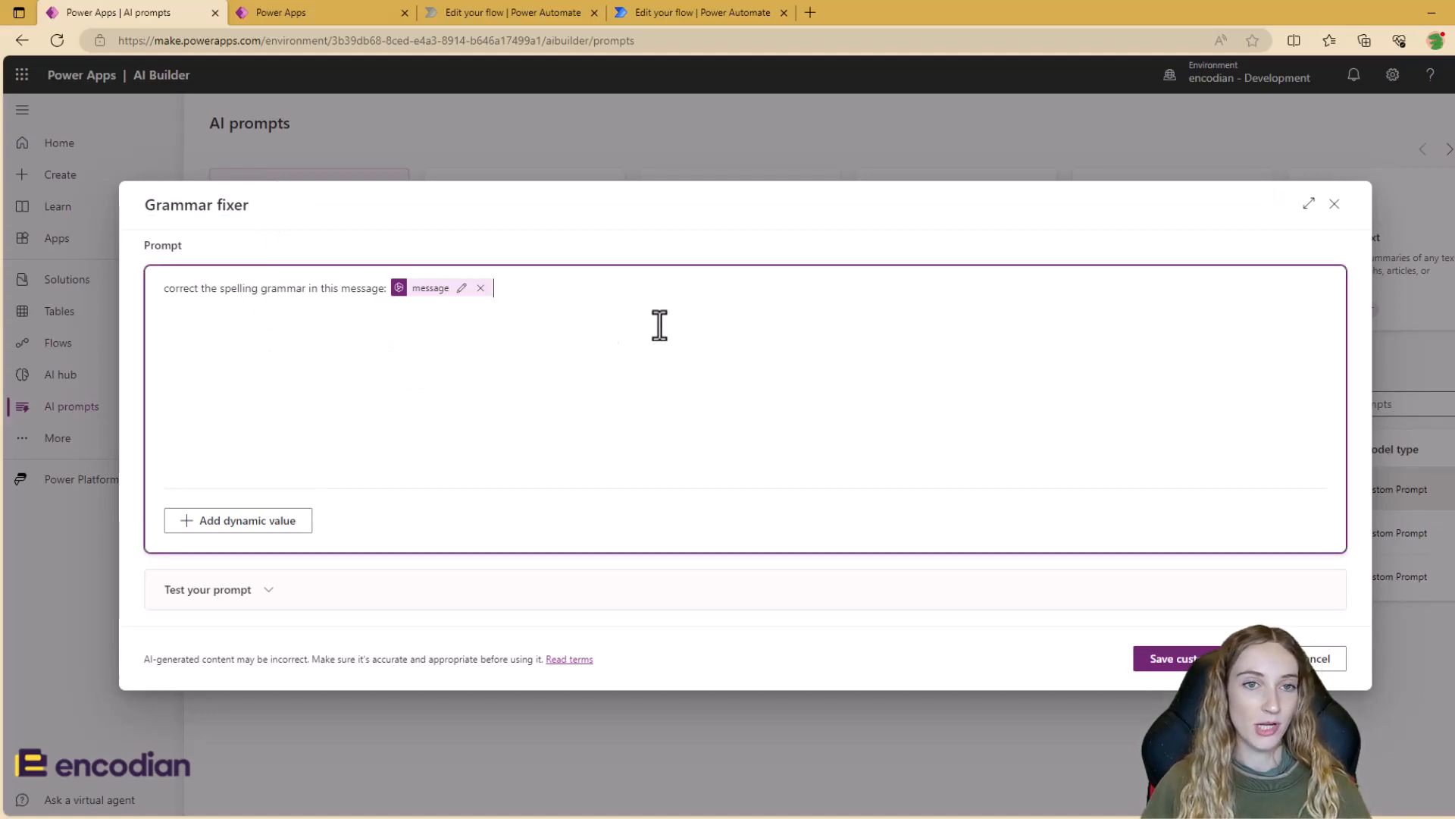
drag(166, 298, 376, 288)
click(601, 325)
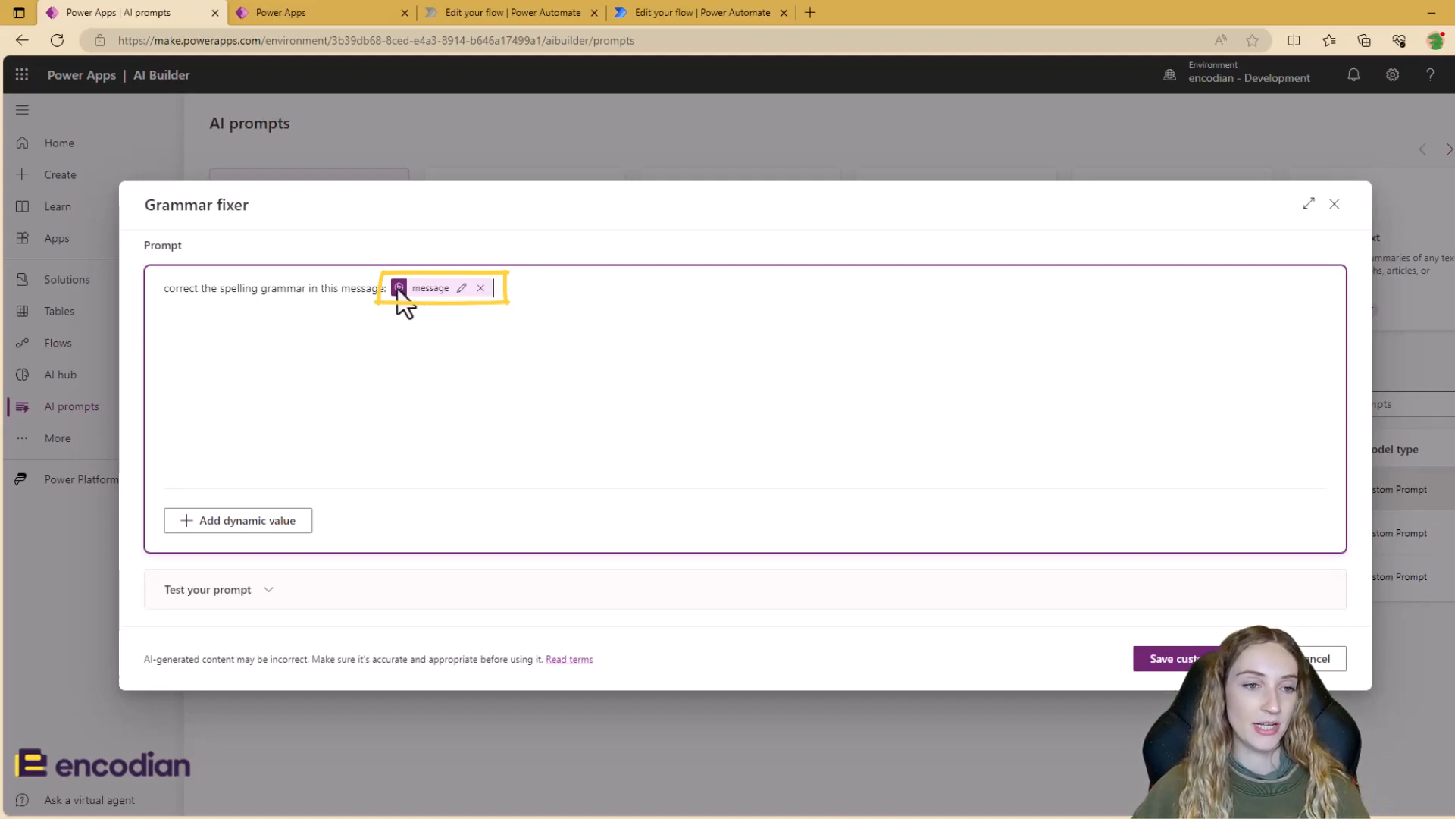
drag(407, 302, 374, 286)
click(525, 297)
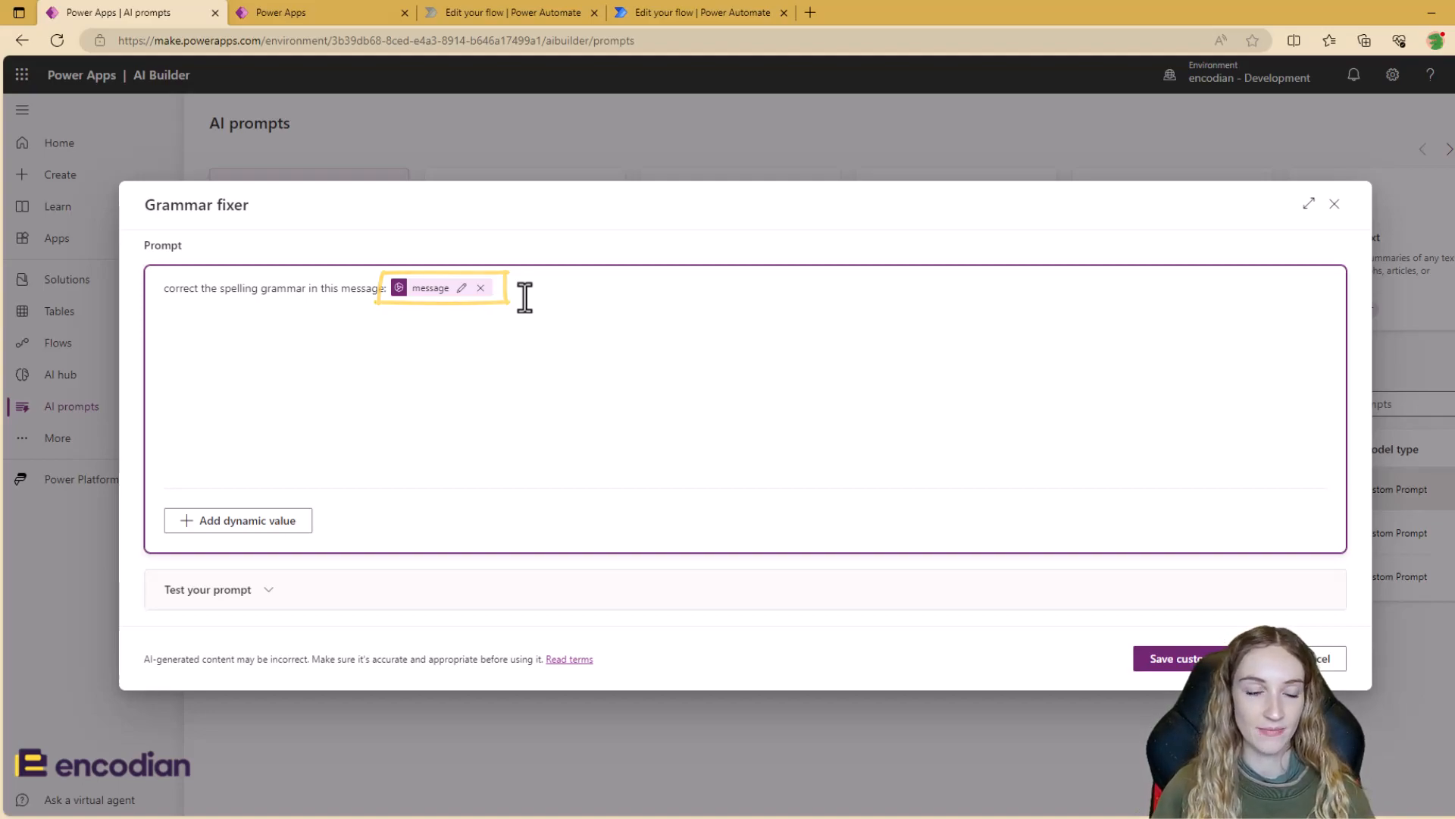
Test the Grammar fixer prompt with the sample message "hello how r u today" and examine the AI response.
click(277, 588)
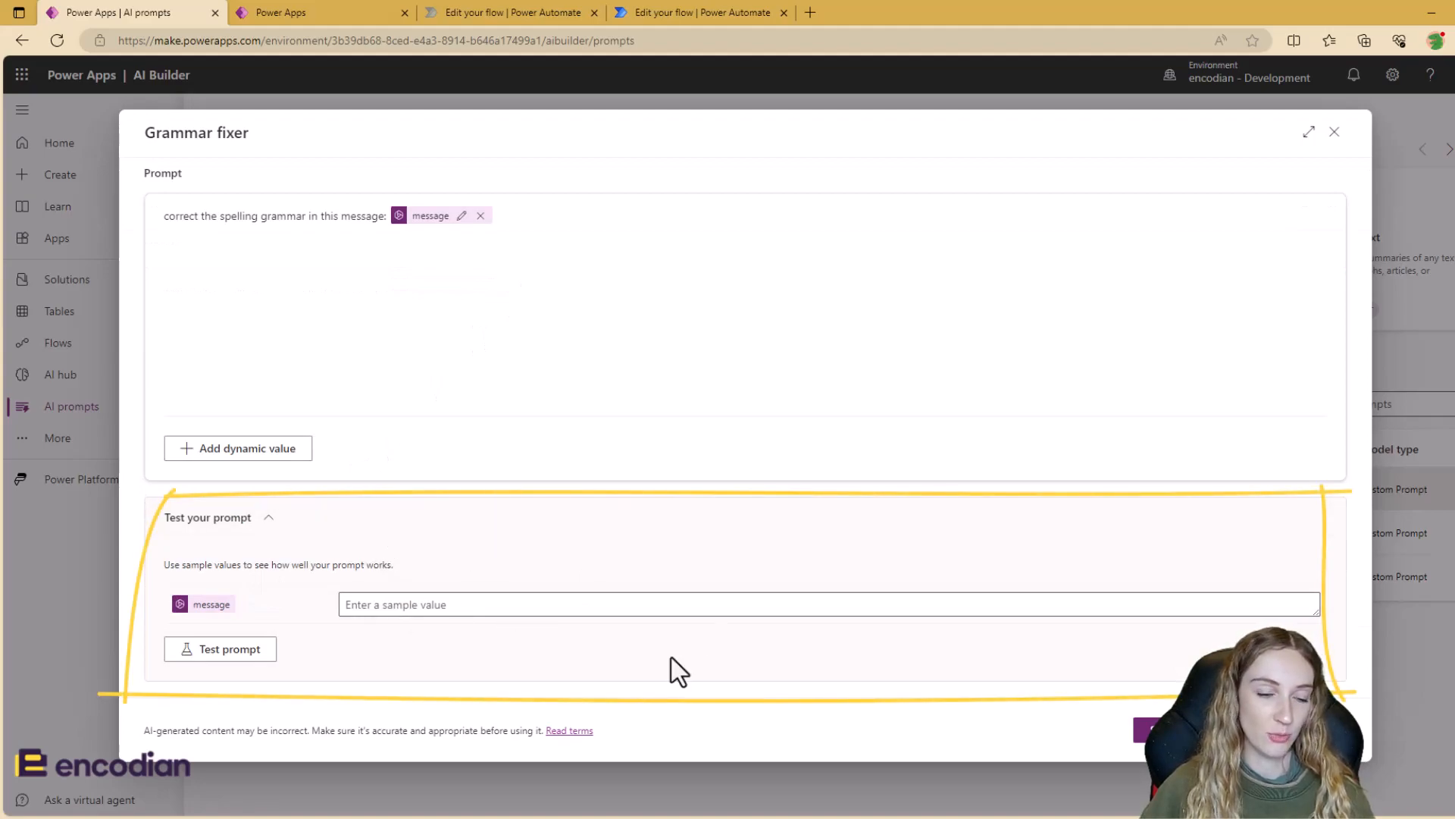
click(650, 598)
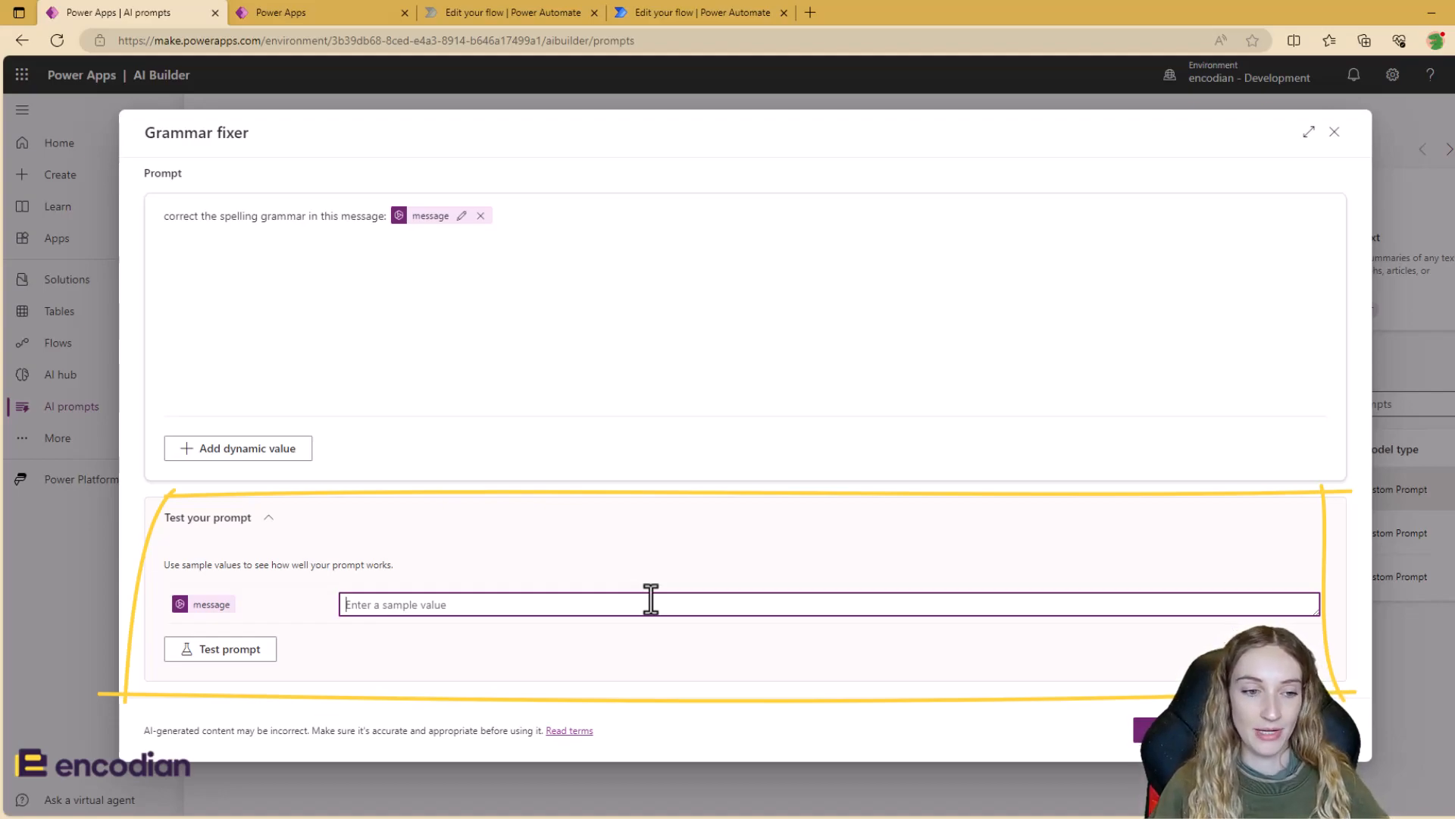
text(hello how r u today)
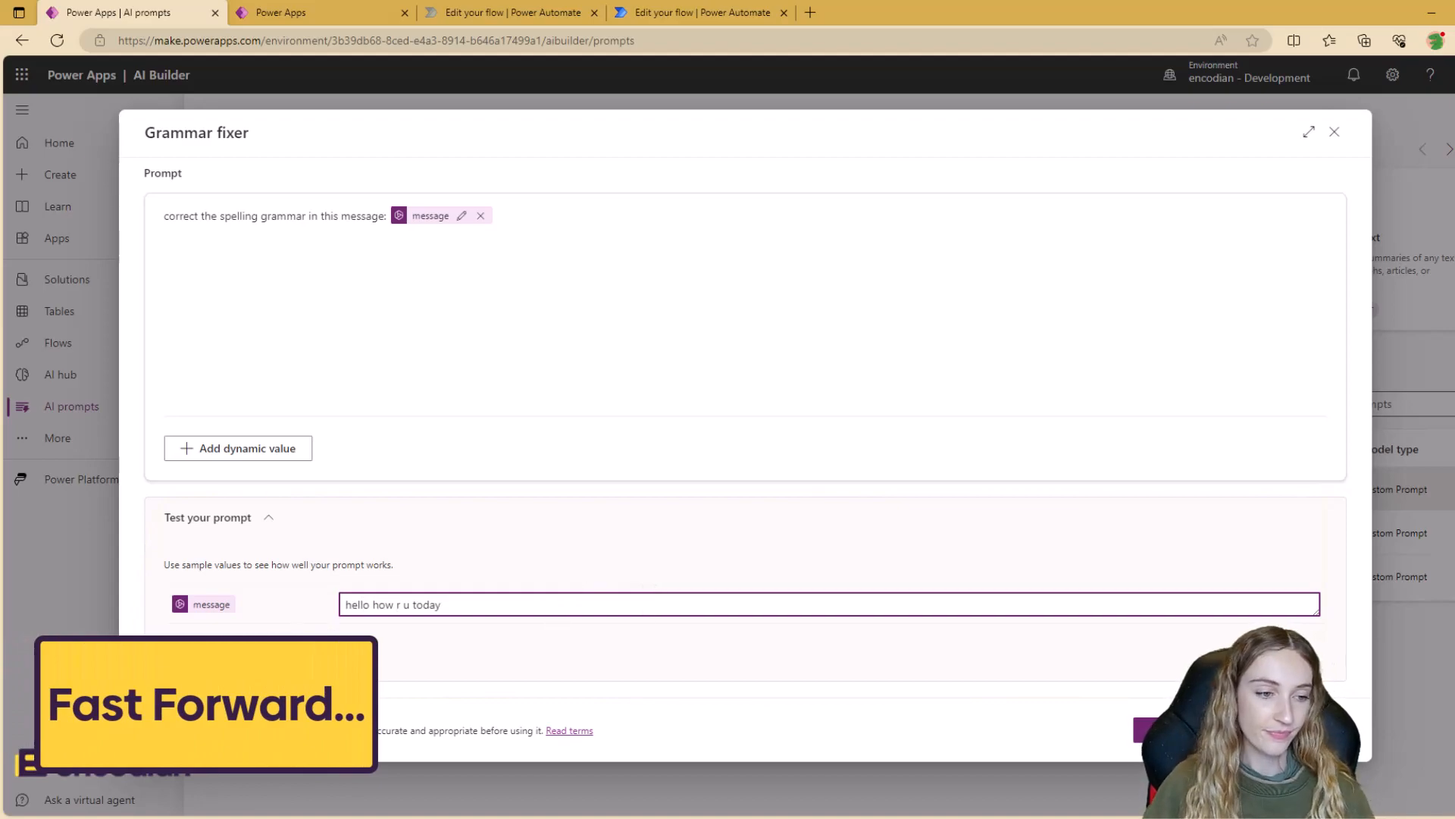
click(227, 648)
scroll(494, 676, down, 1)
drag(448, 690, 221, 676)
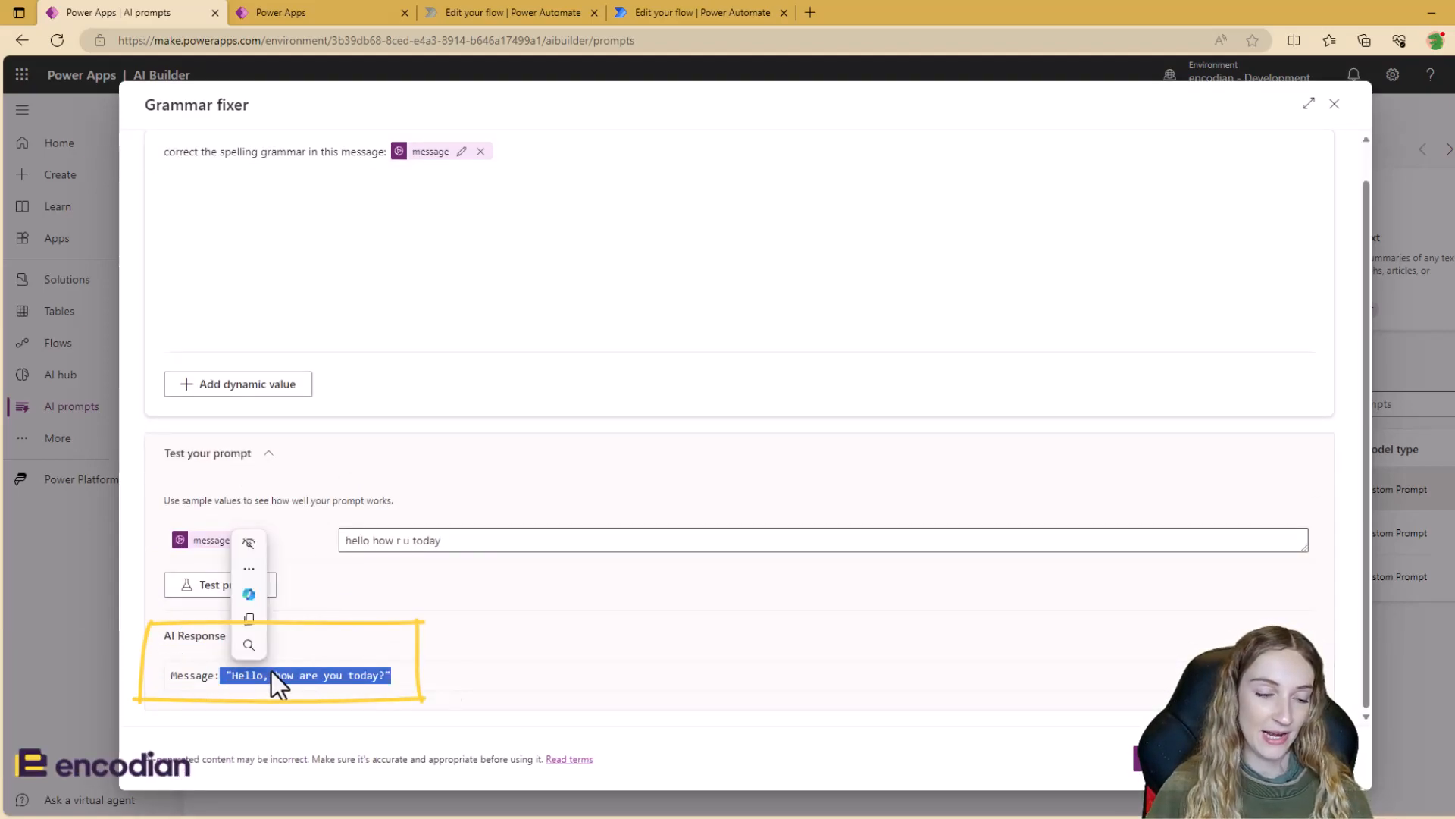
click(241, 701)
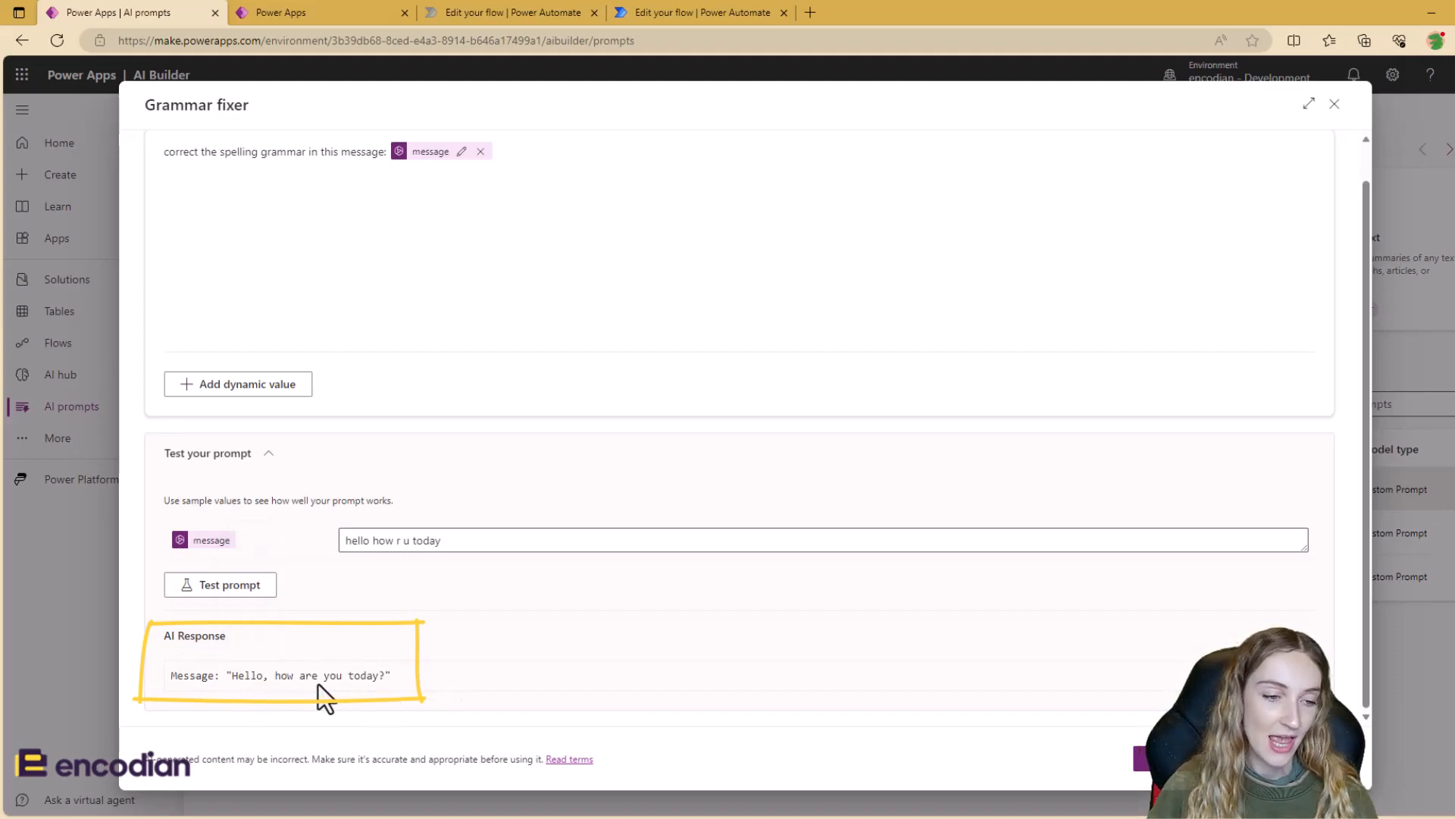
drag(299, 681, 329, 679)
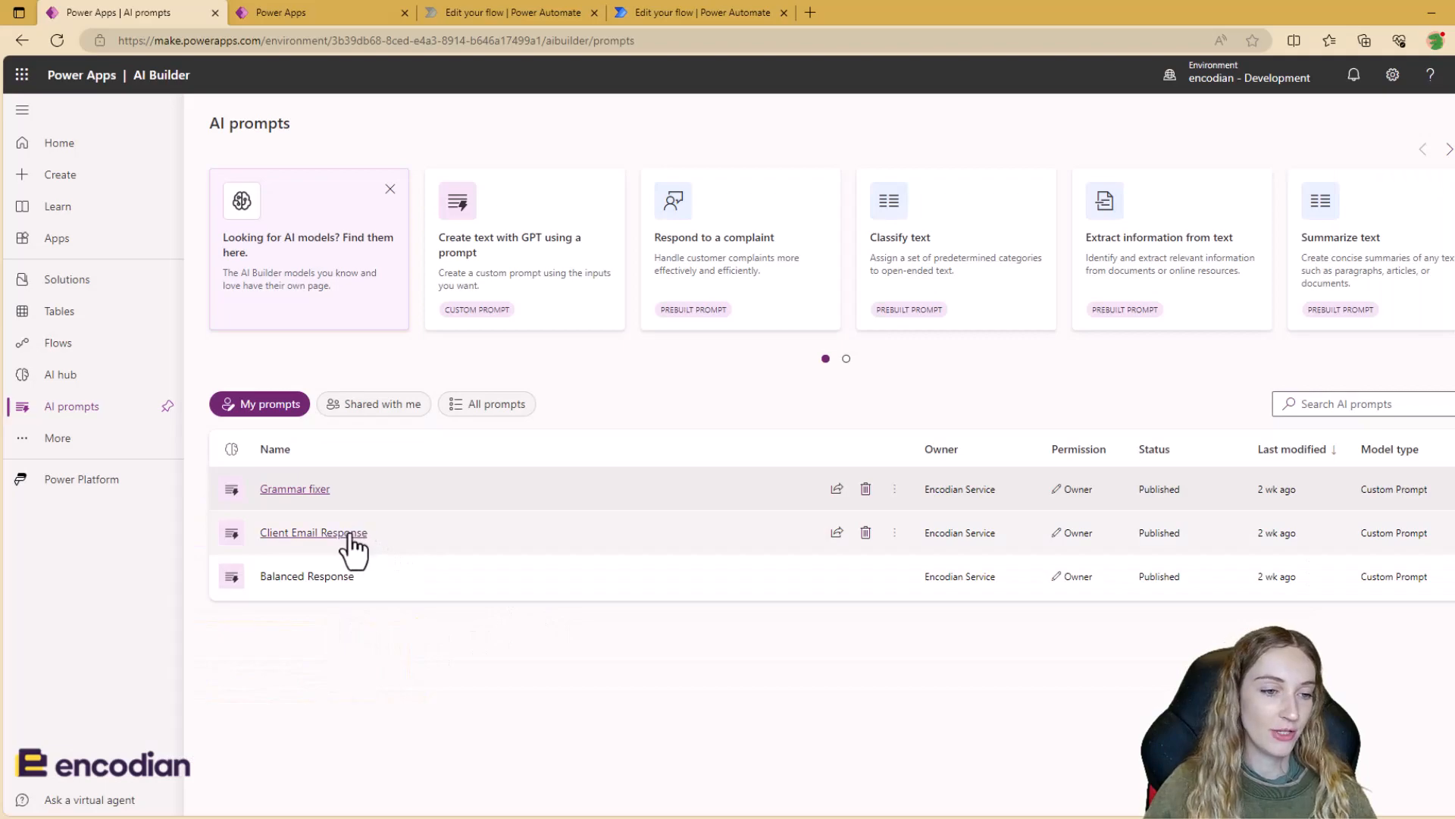
Open the Client Email Response prompt and review its instruction text and the email, client name and my name dynamic values.
click(351, 533)
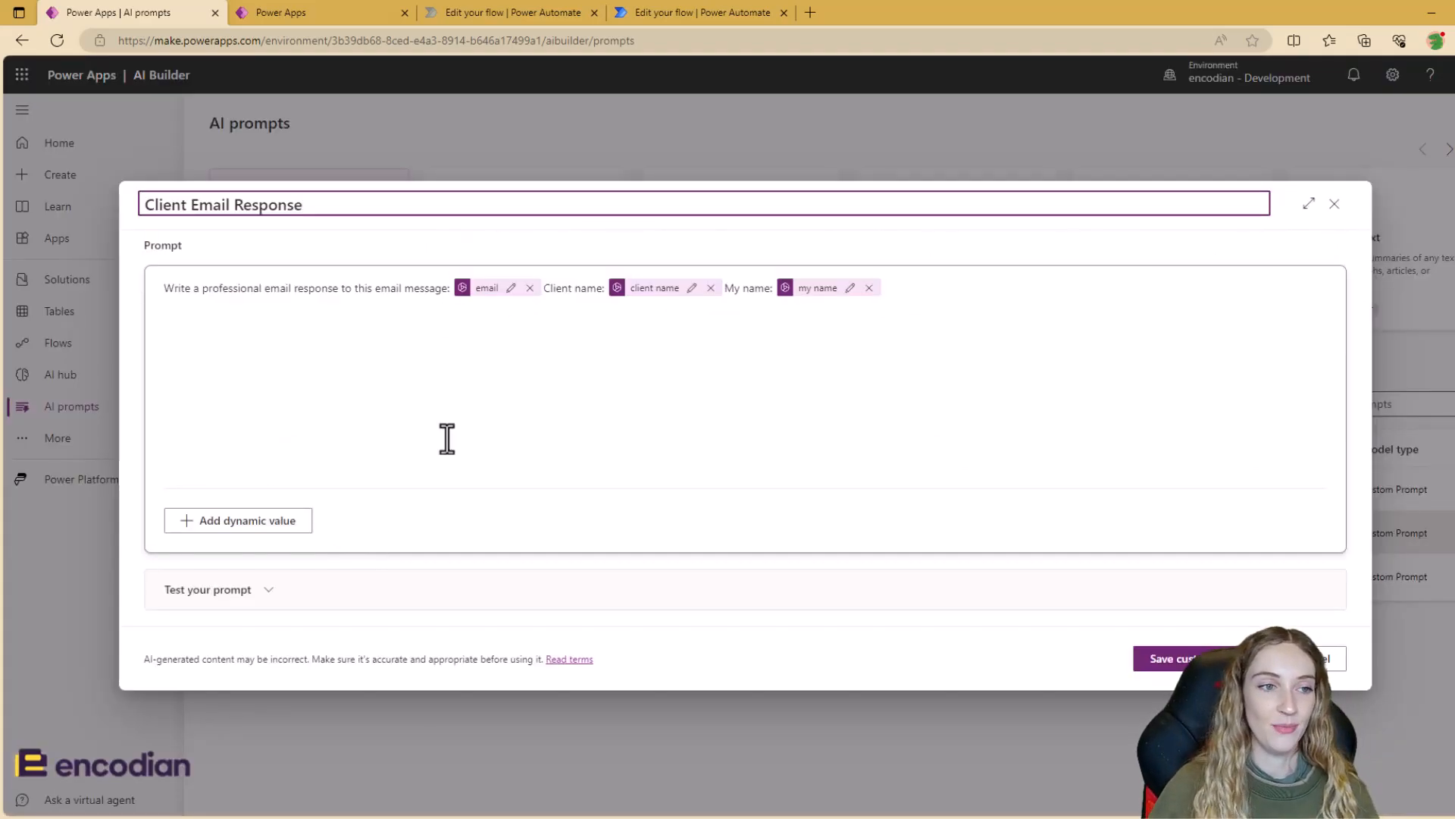
click(420, 354)
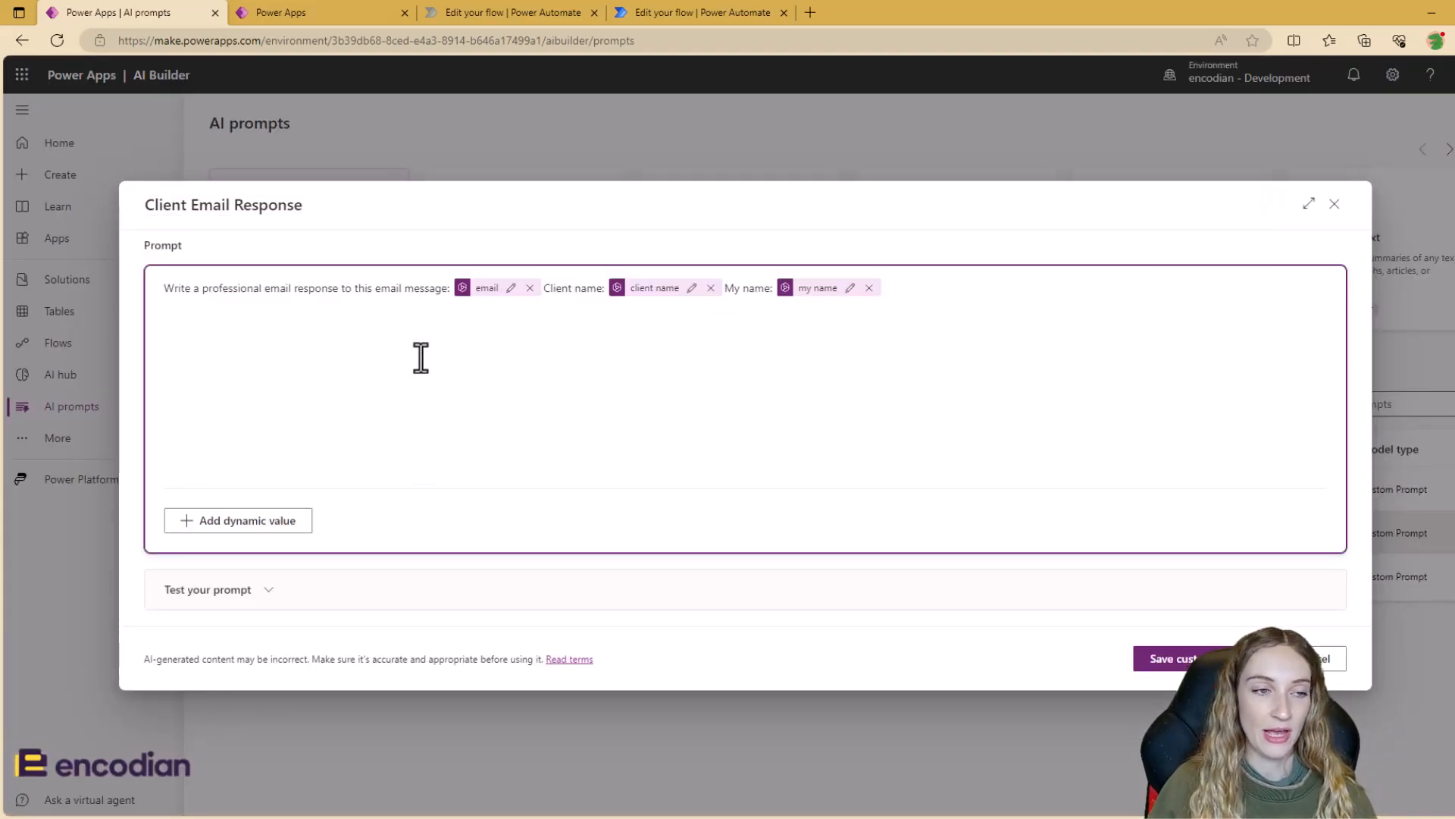
drag(164, 293, 439, 287)
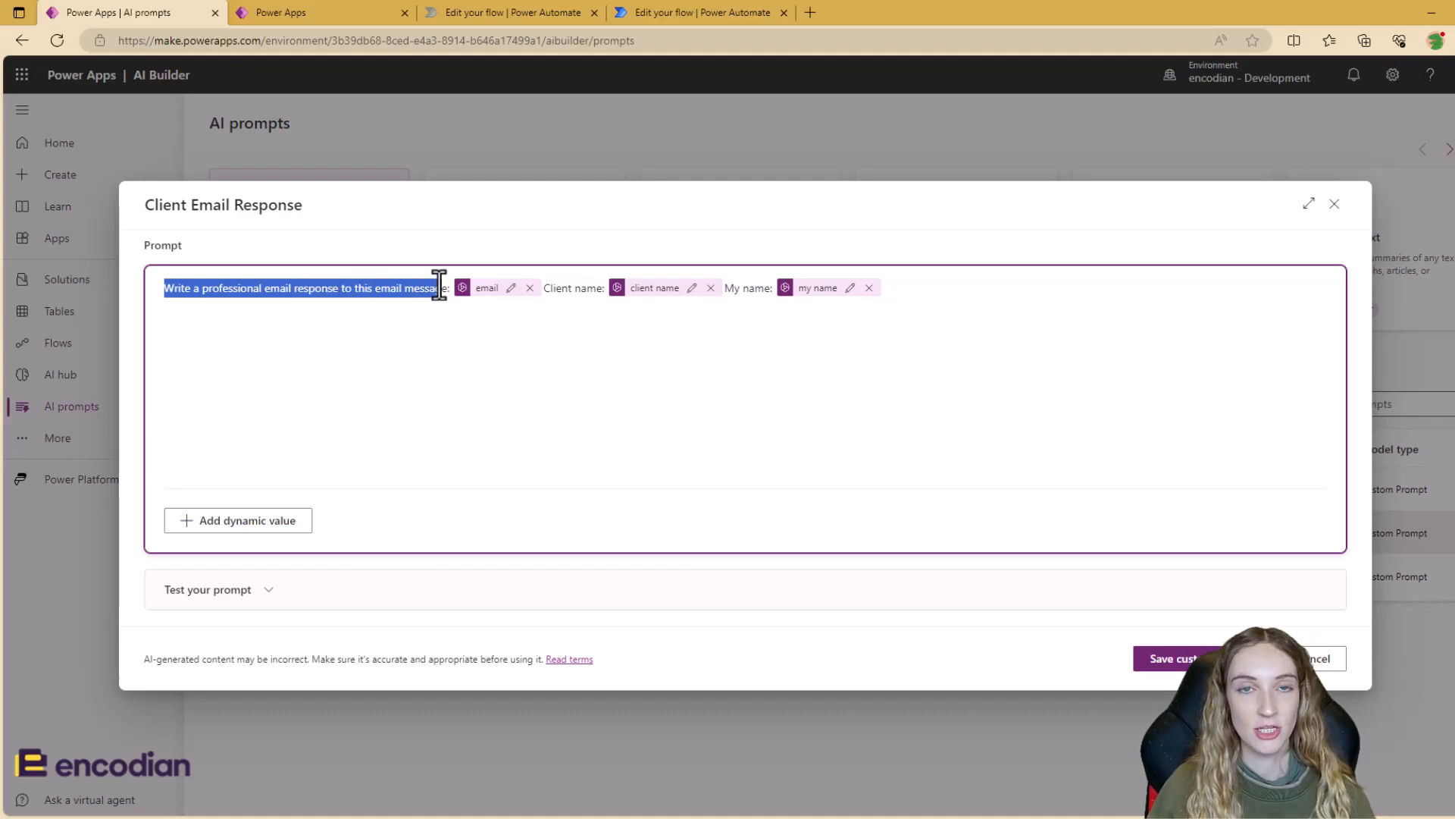
click(447, 341)
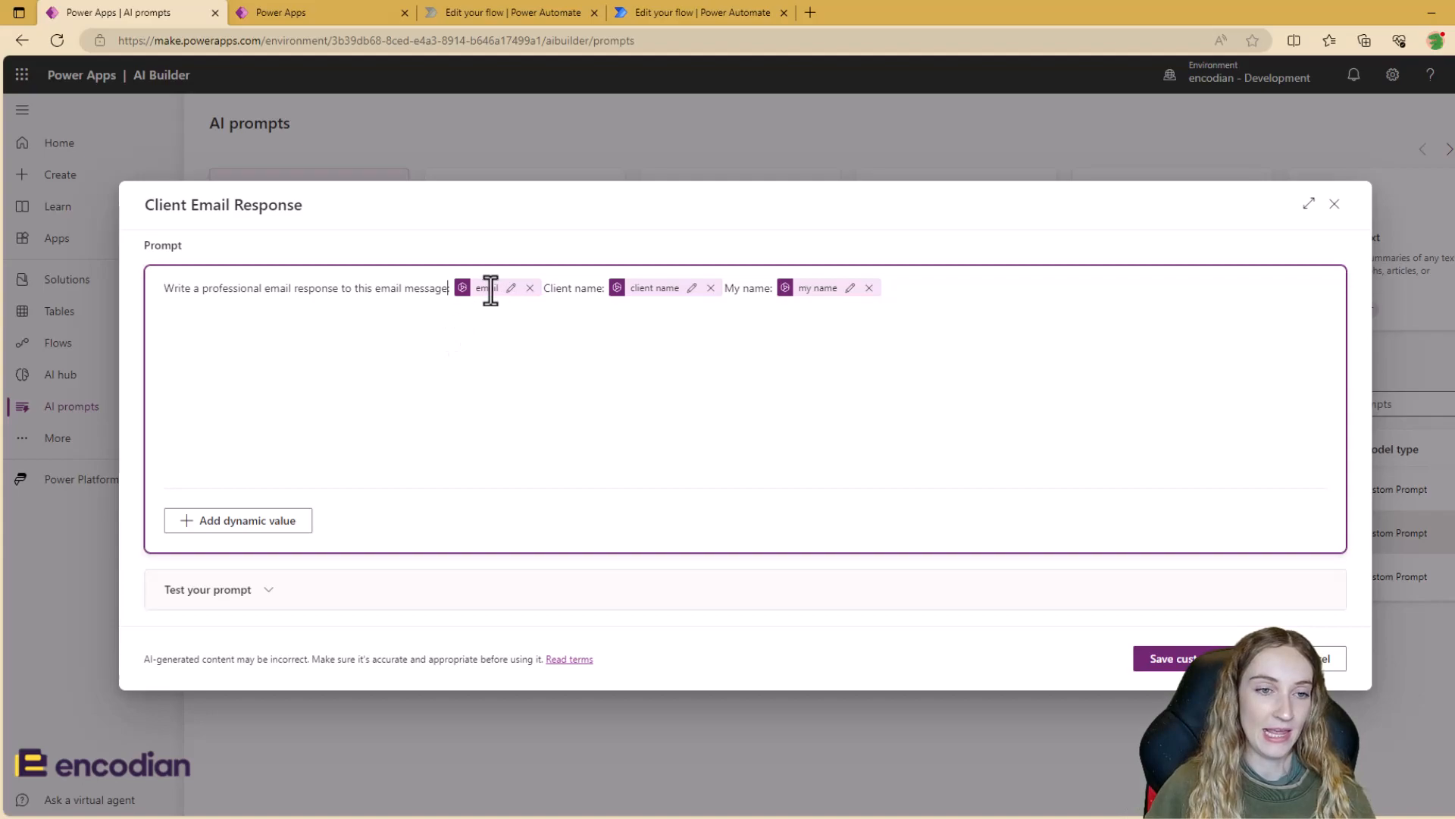
drag(550, 288, 932, 295)
click(747, 289)
click(932, 295)
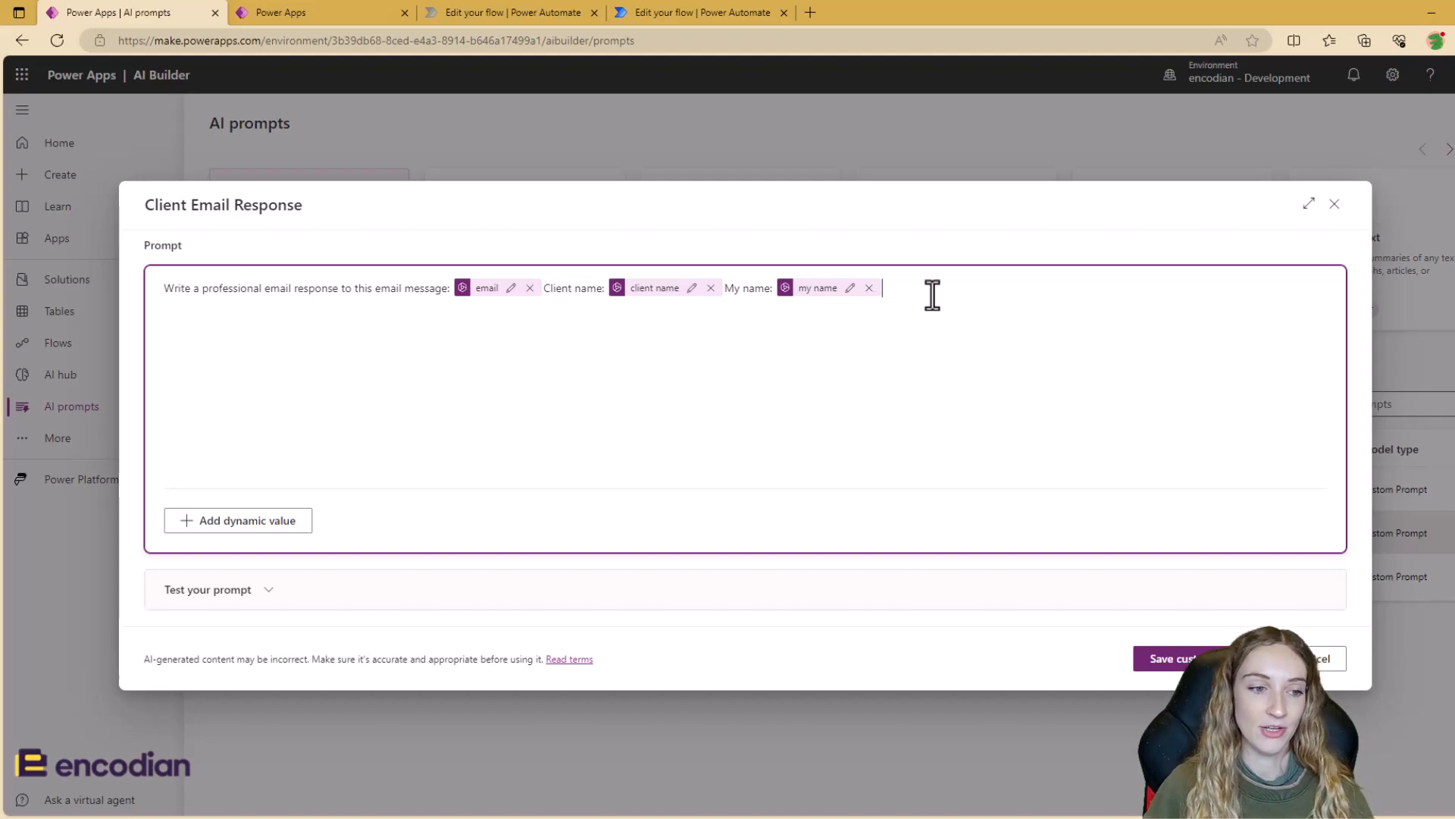
In the prompt's test section, enter the sample email "Hi, I am angry! Kind regards, Customer" with line breaks between its parts.
click(650, 589)
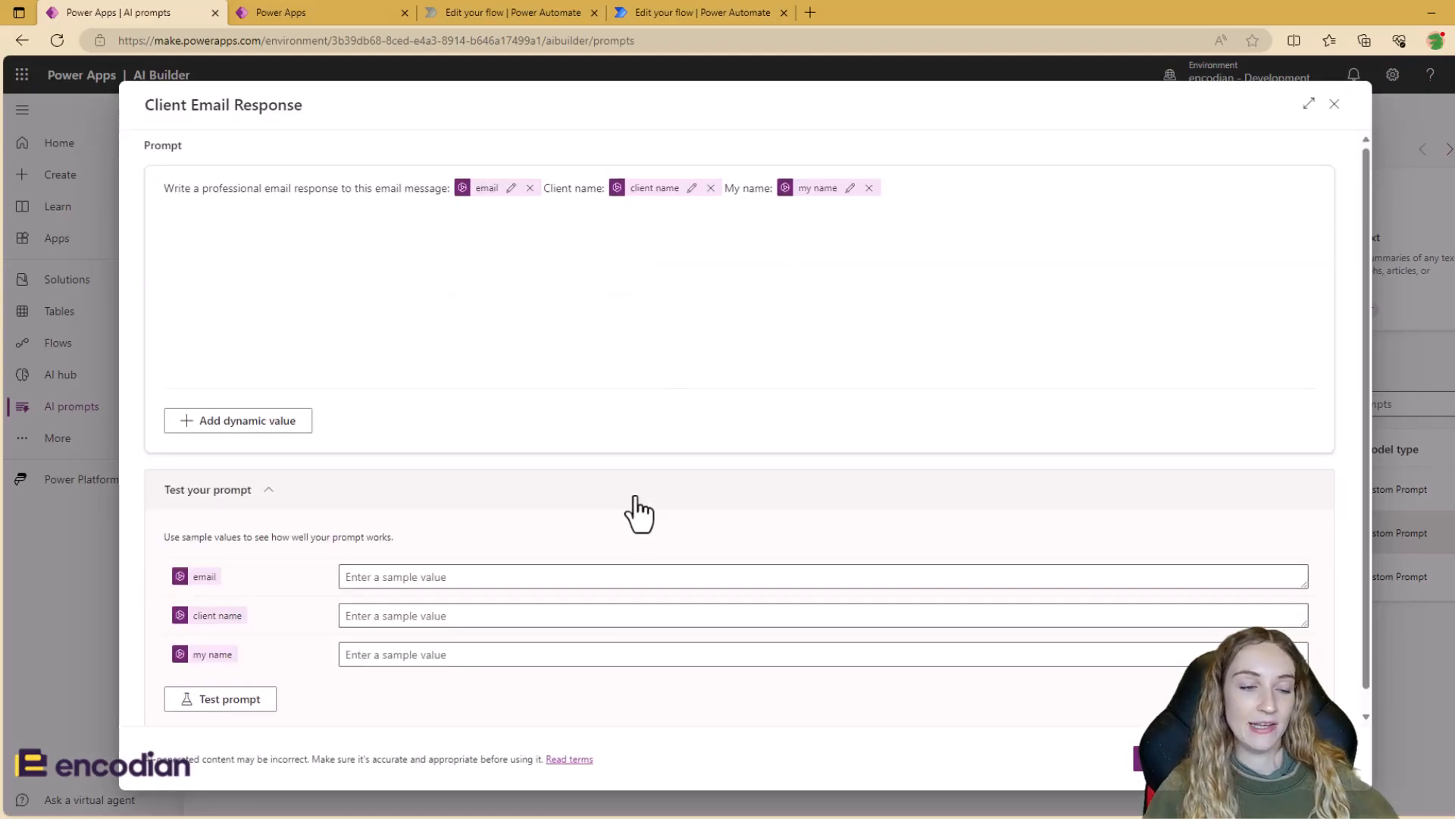
click(612, 576)
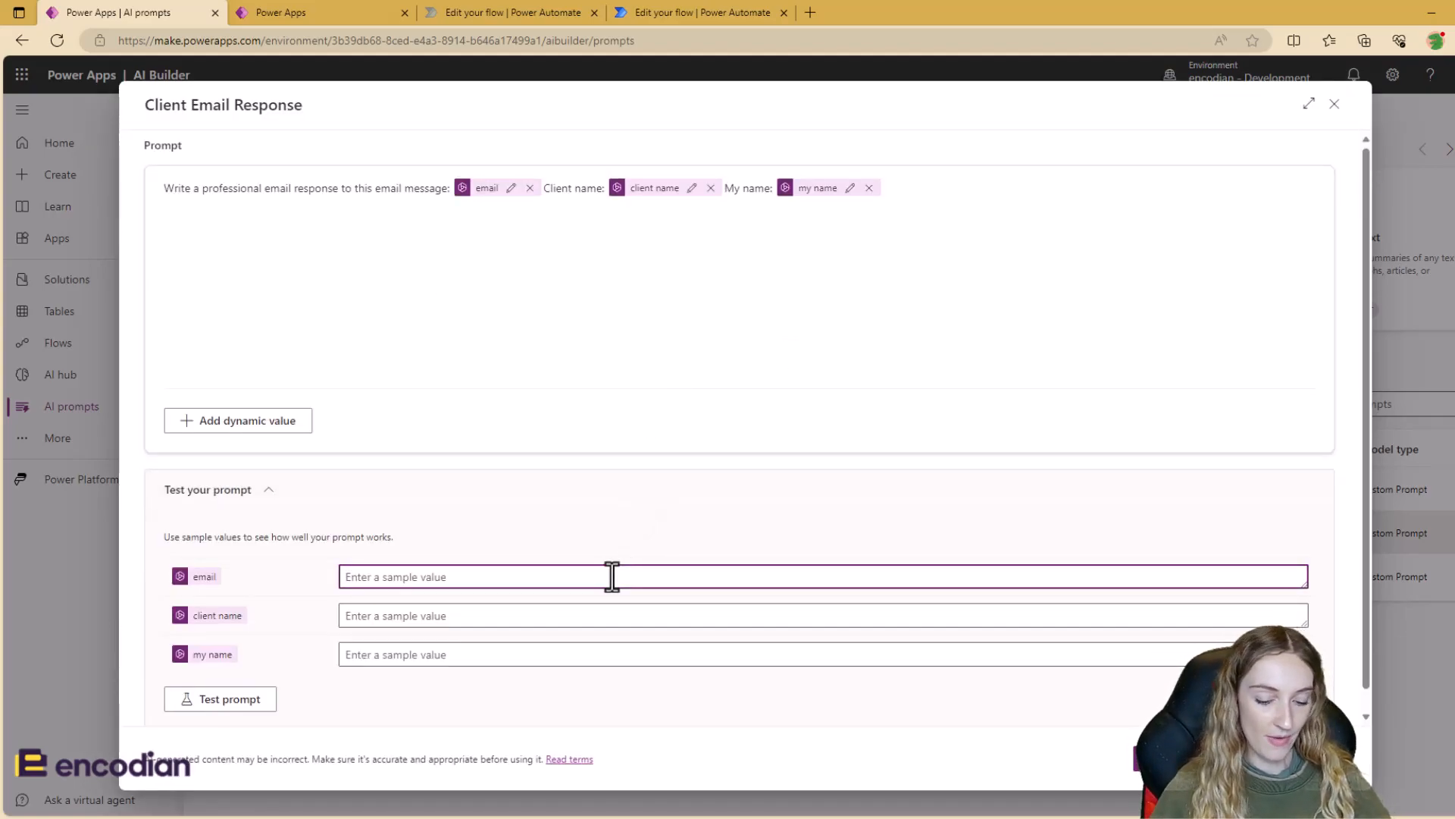
text(Hi,)
key(Return)
key(Return)
text(I am angry!)
key(Return)
key(Return)
text(Kind regards,)
key(Return)
text(Customer)
Set the sample client name to Customer, fill in the sender's first name as my name, and run the prompt test.
click(609, 683)
text(Customer)
scroll(614, 664, down, 1)
click(617, 633)
text(Sophie)
click(220, 678)
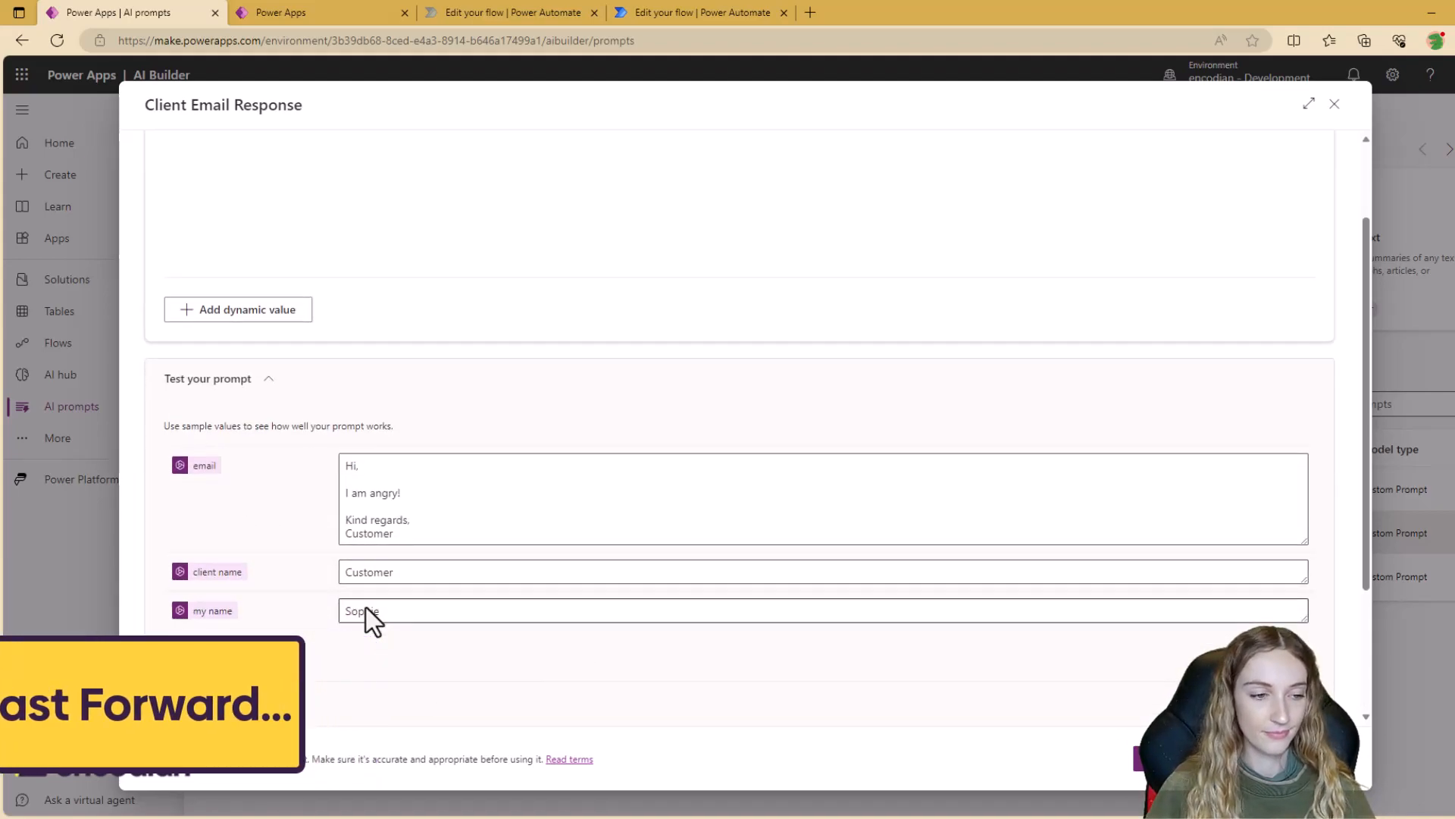
scroll(964, 631, down, 3)
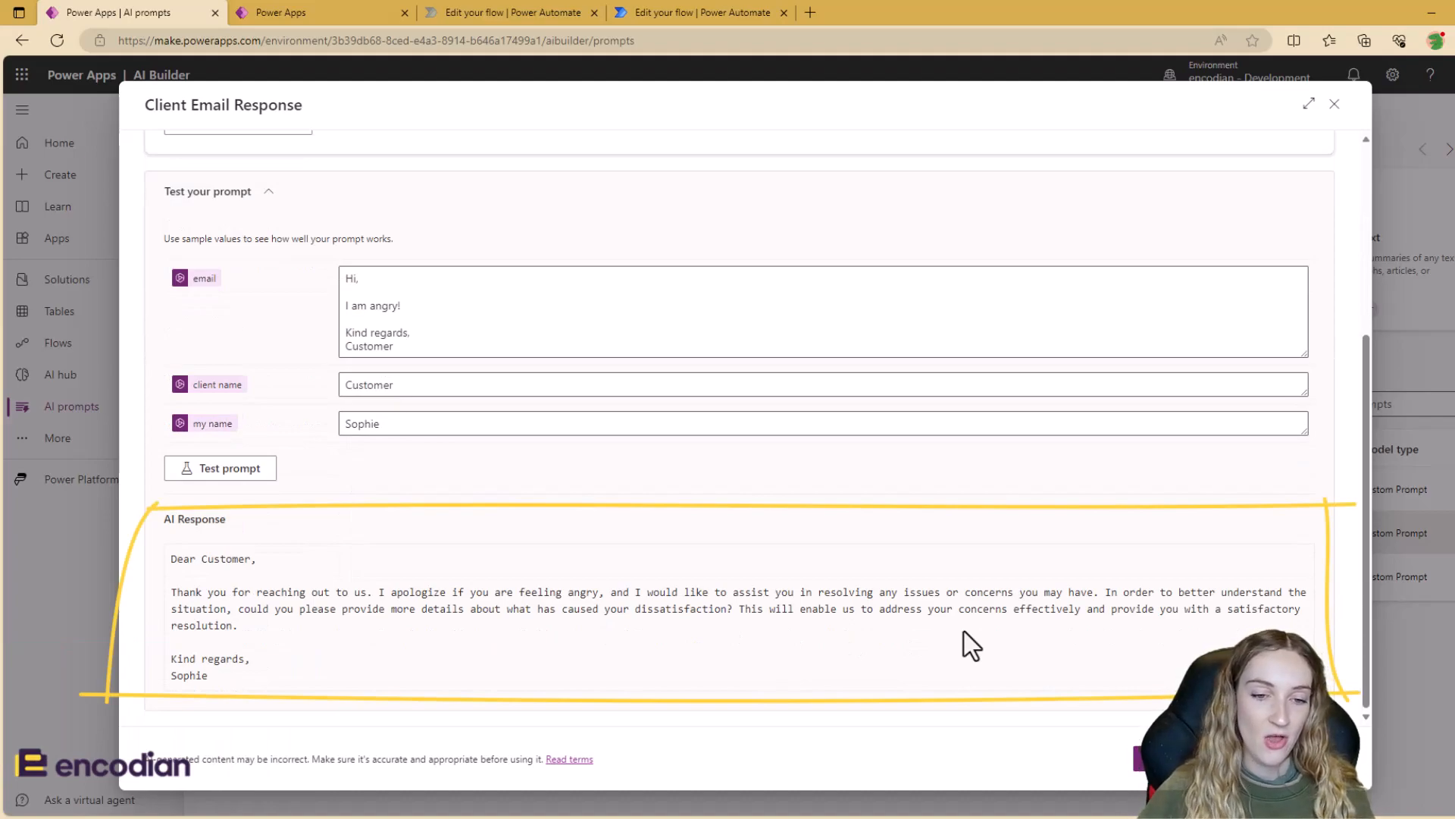
Examine the generated email reply, checking its body, the client name in the greeting and the sign-off.
drag(266, 686, 166, 551)
click(284, 640)
double_click(208, 554)
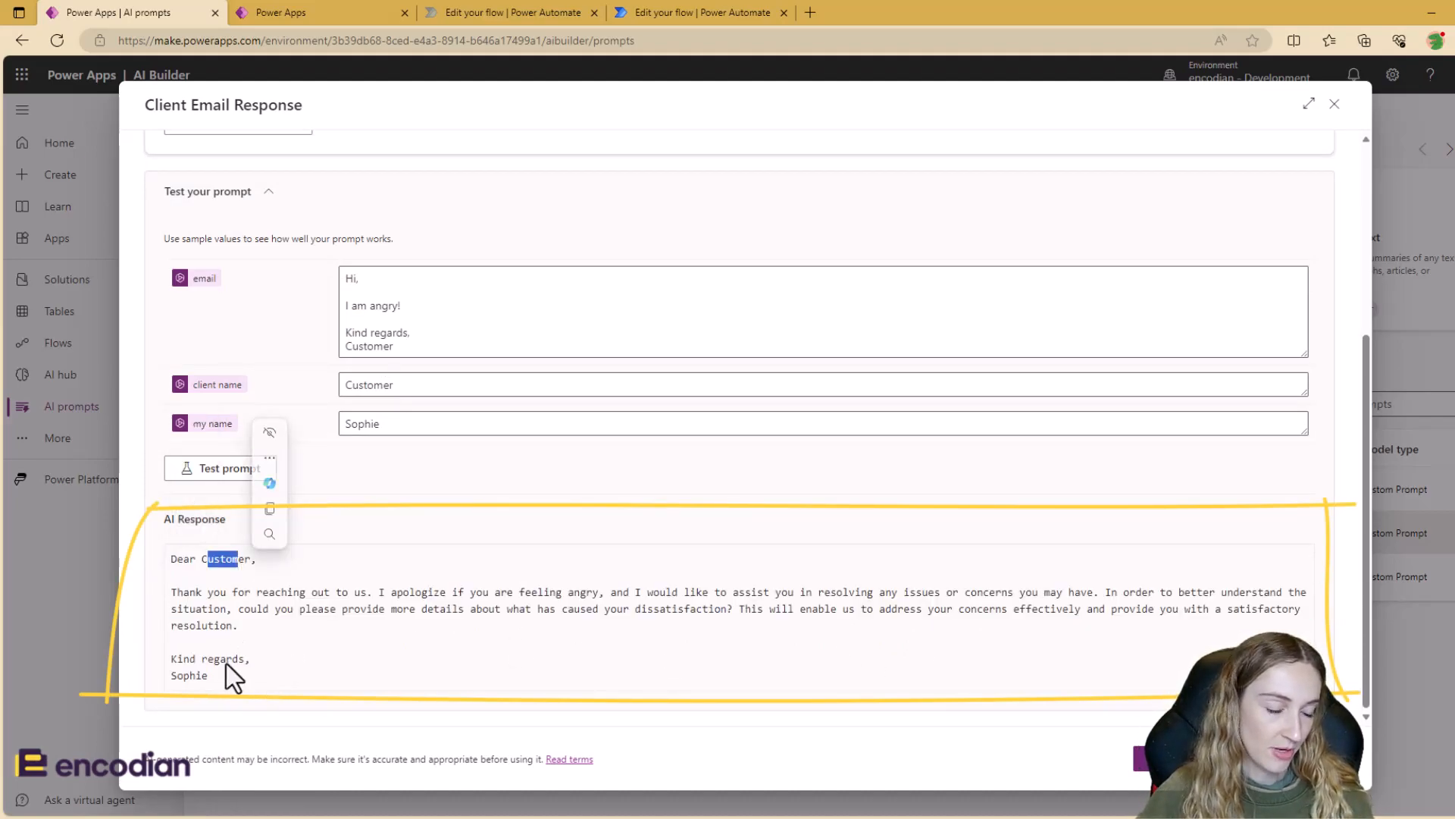
drag(211, 688, 148, 658)
click(378, 628)
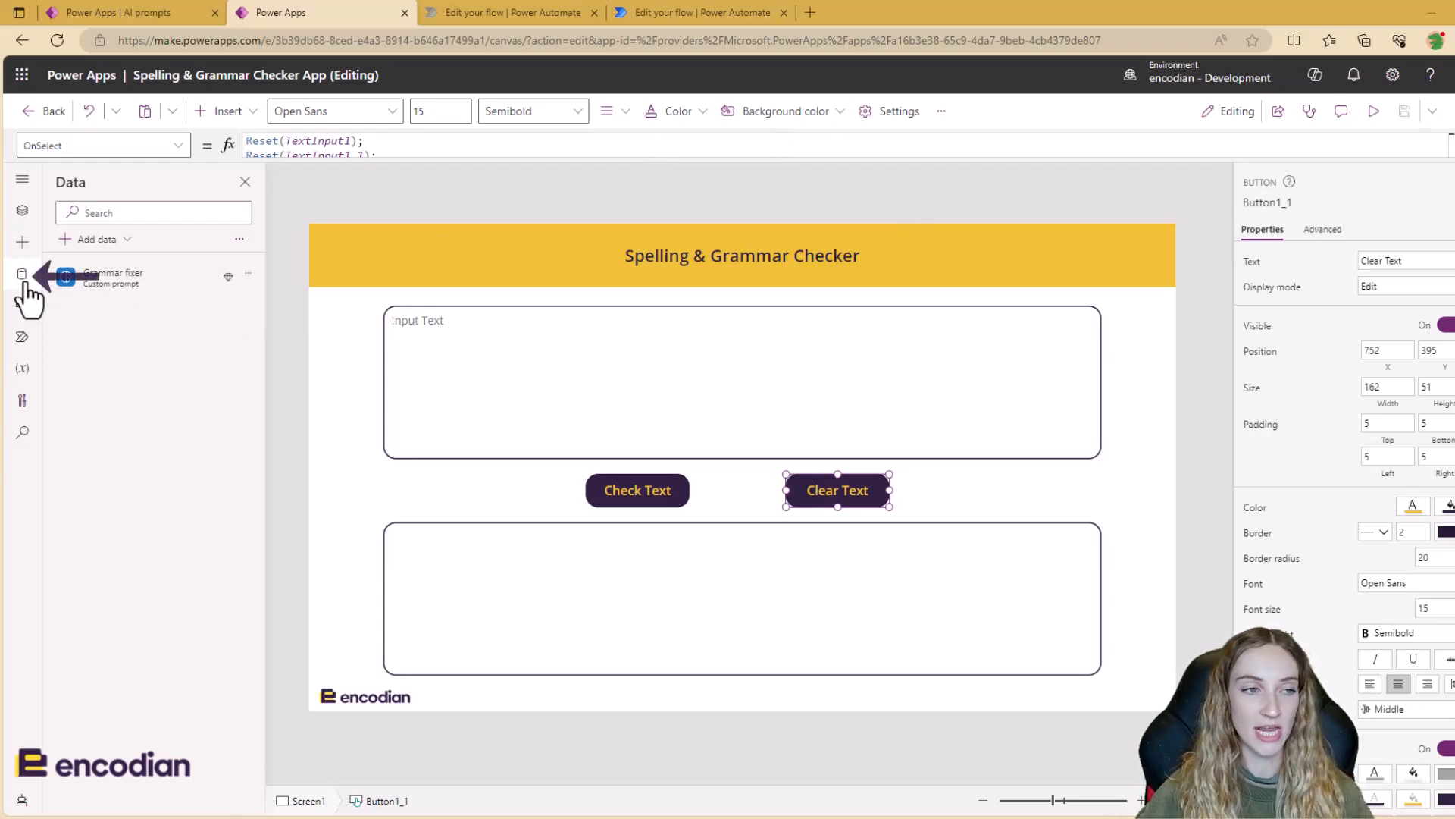
In the Spelling & Grammar Checker App, browse the AI models offered as data sources to find the custom prompts.
click(126, 239)
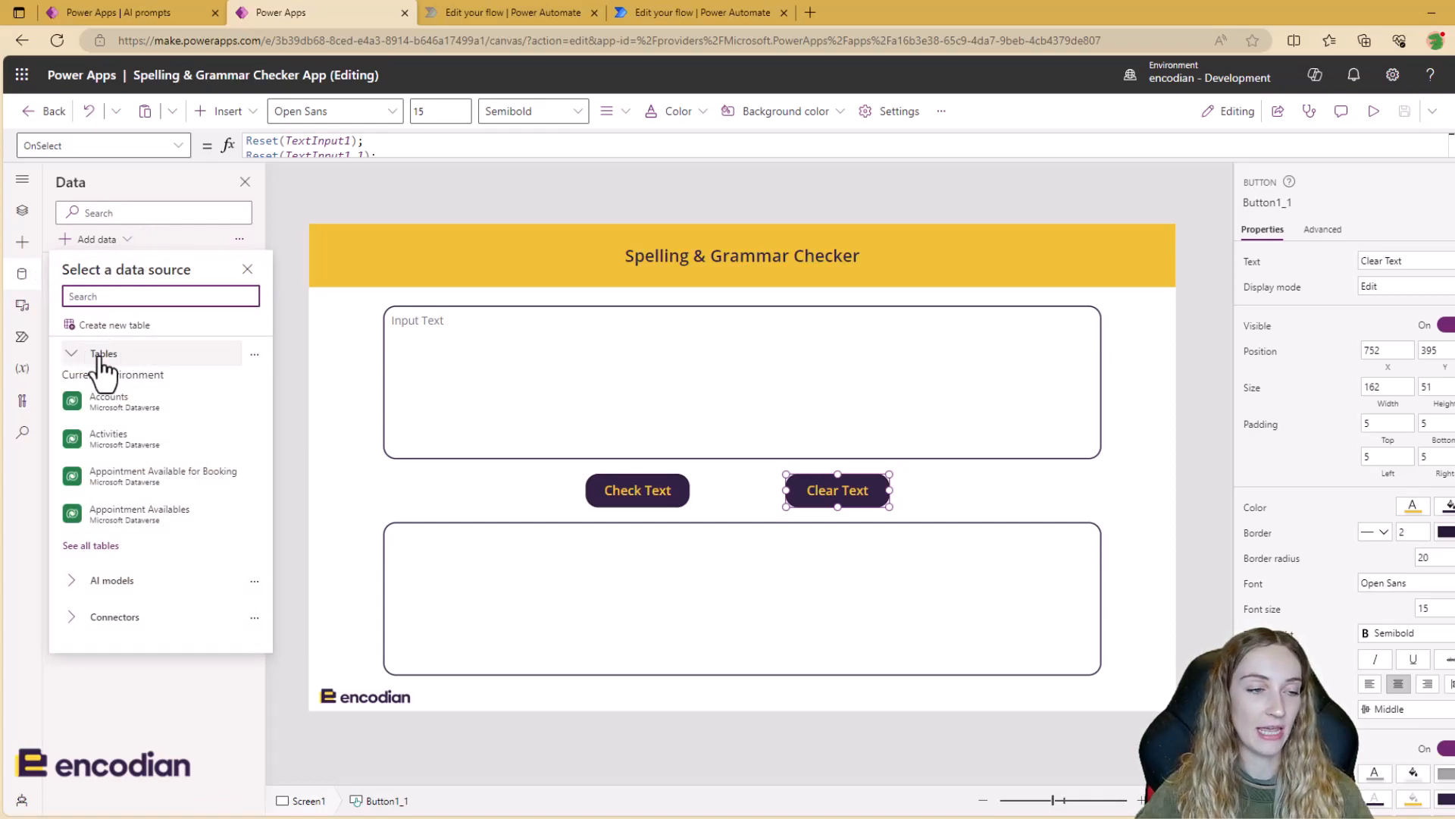
click(72, 582)
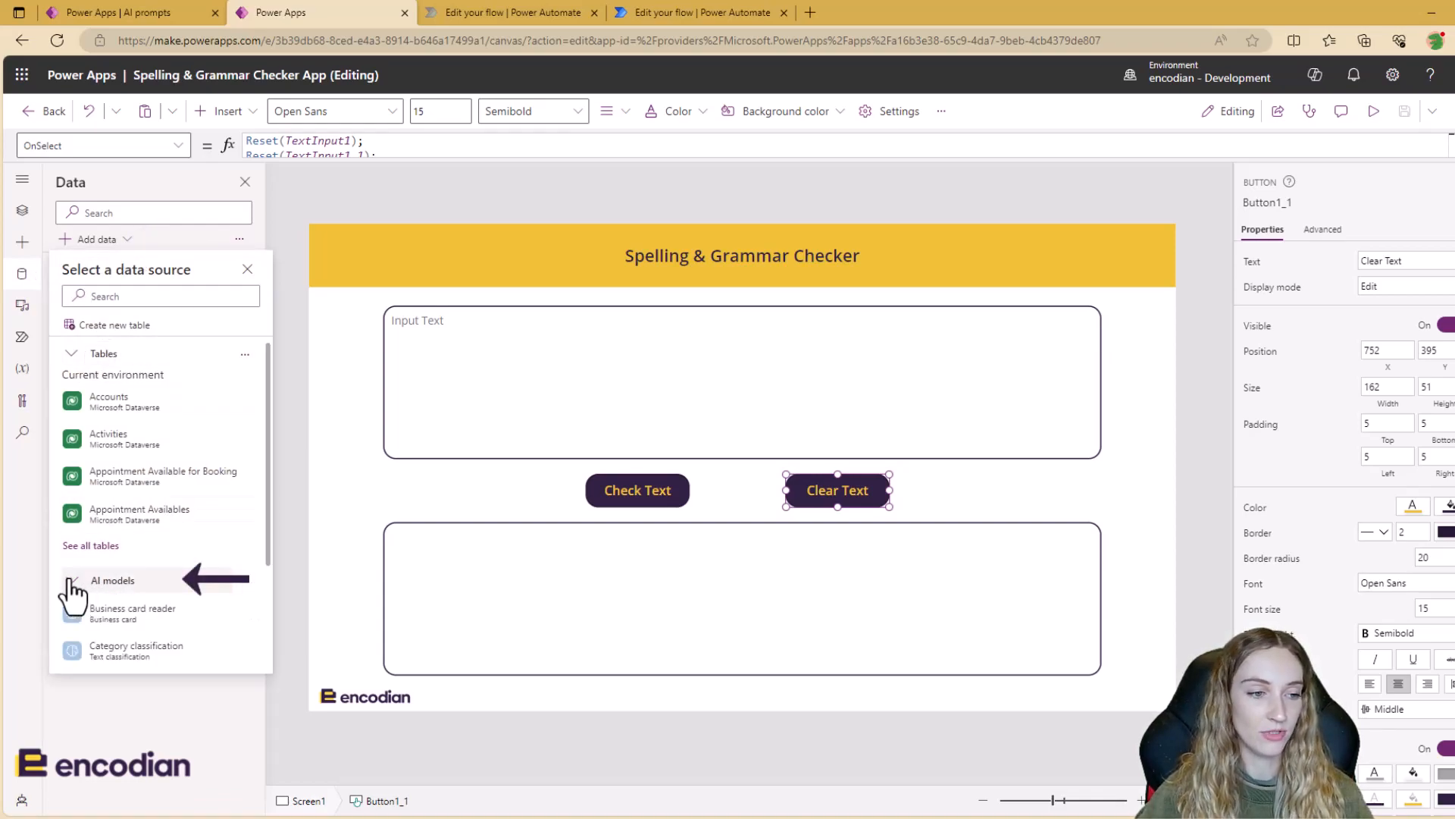
scroll(122, 596, down, 3)
click(112, 603)
scroll(183, 531, down, 5)
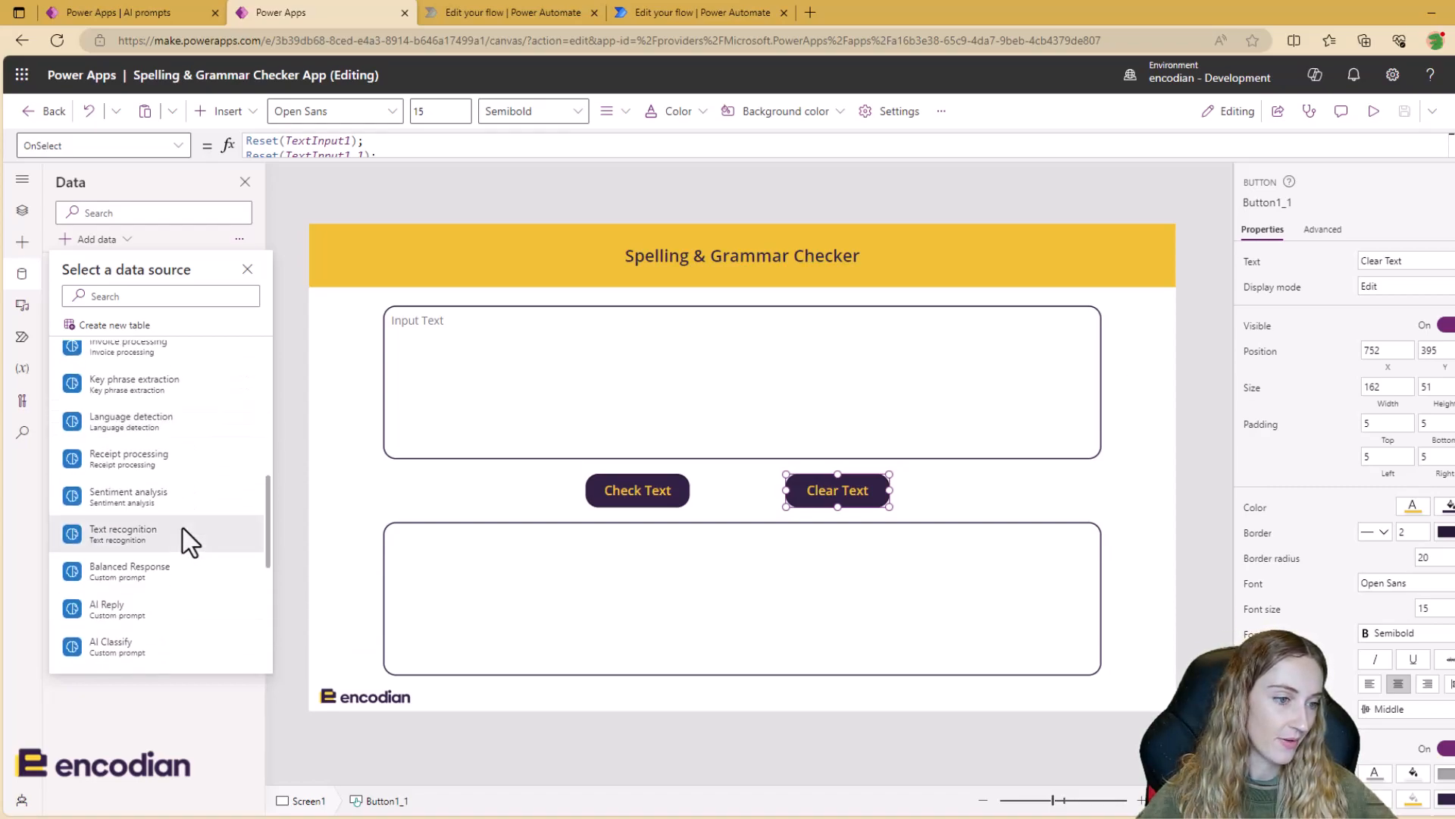
scroll(183, 529, down, 3)
mouse_move(169, 516)
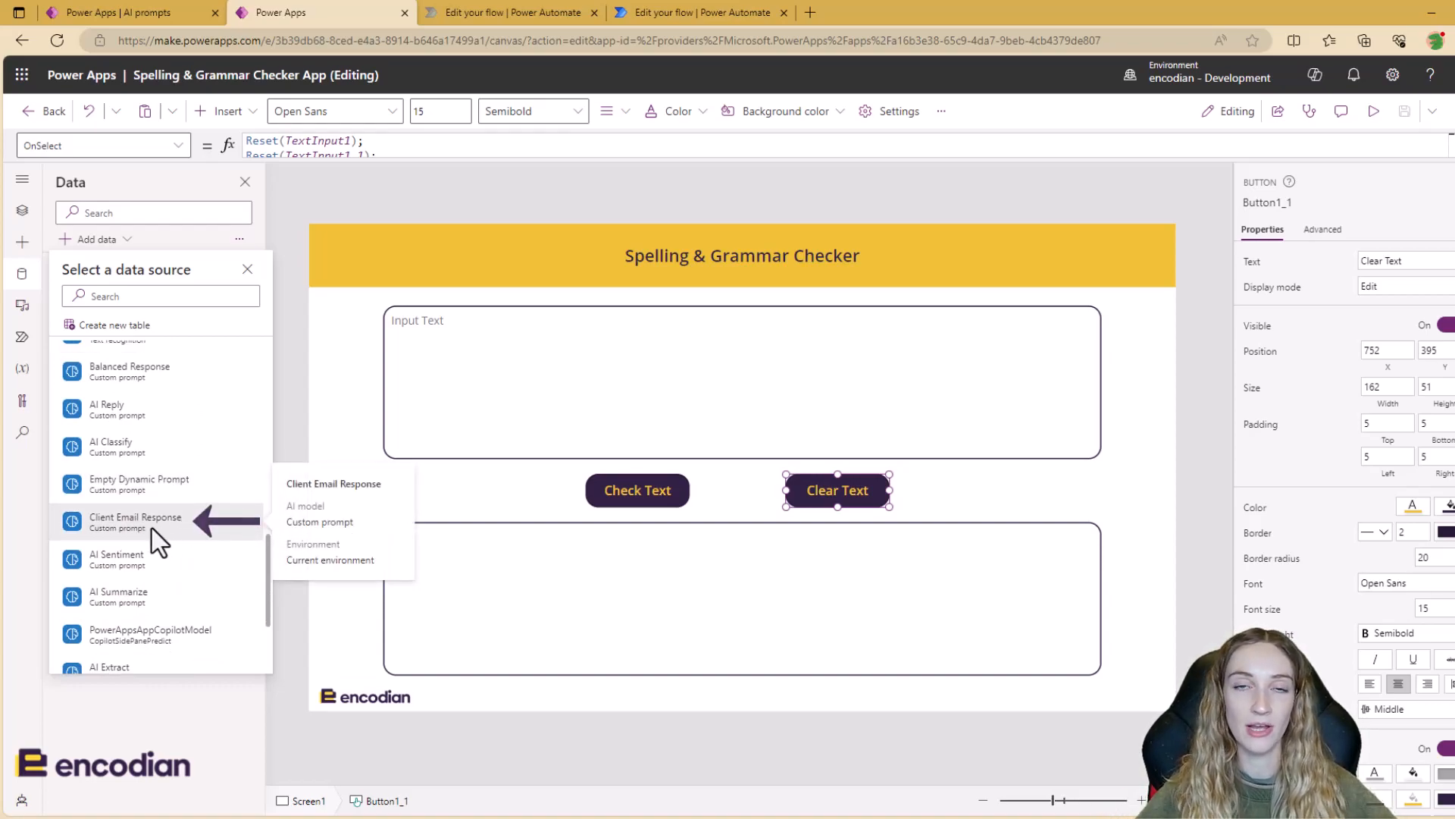
click(169, 708)
mouse_move(139, 307)
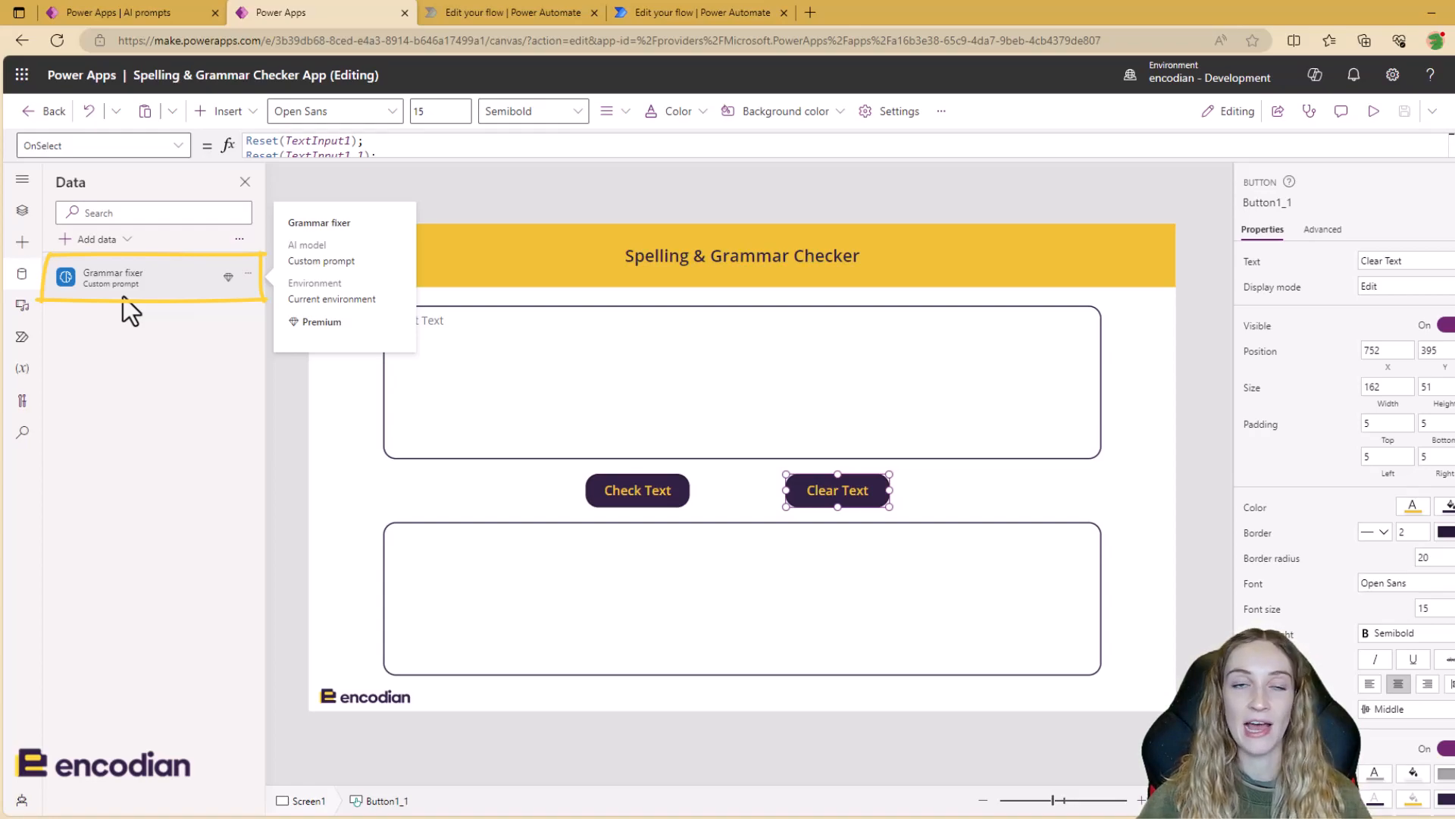
Select the Input Text box above the Check Text and Clear Text buttons.
click(1160, 375)
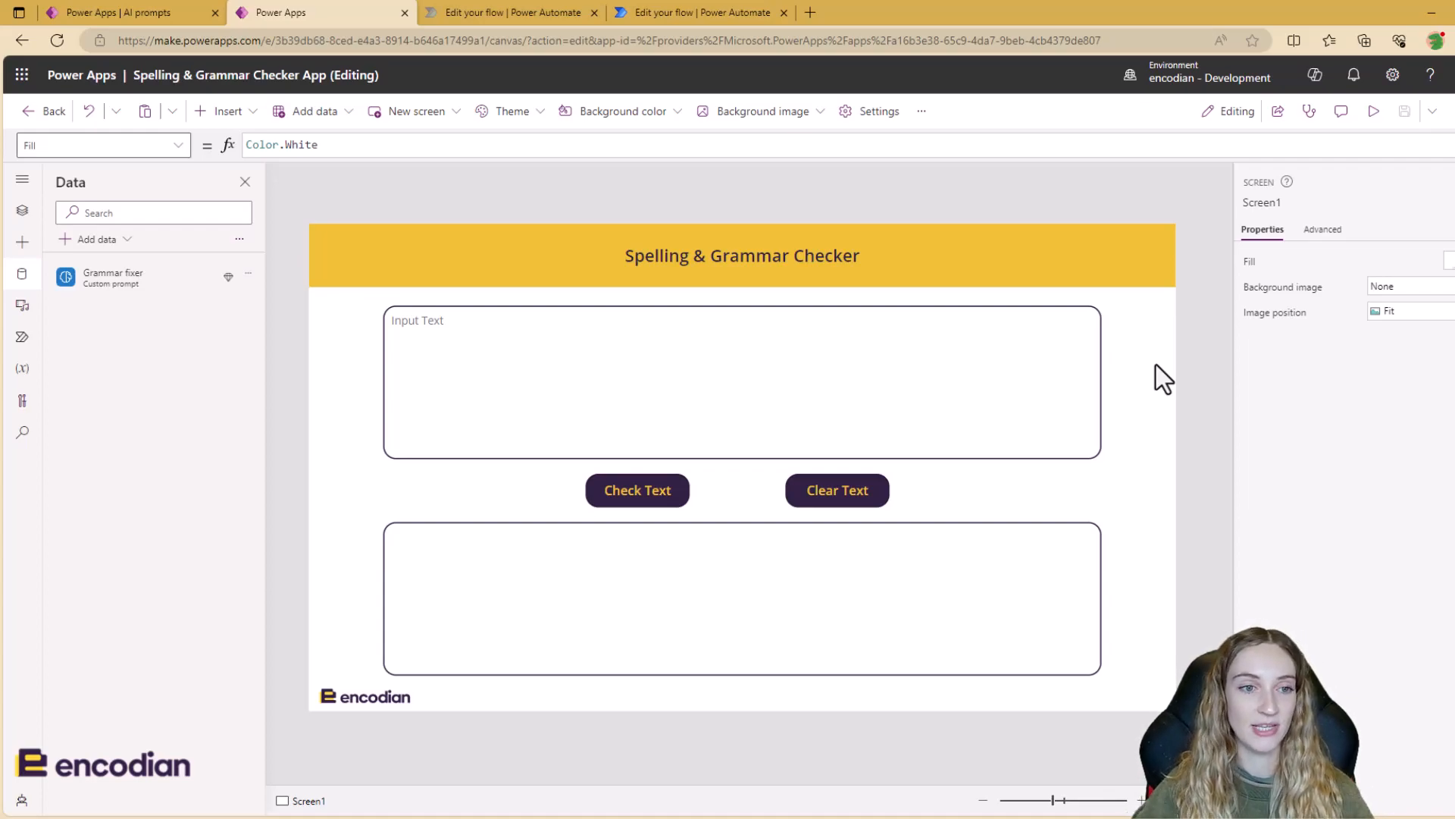
click(1039, 372)
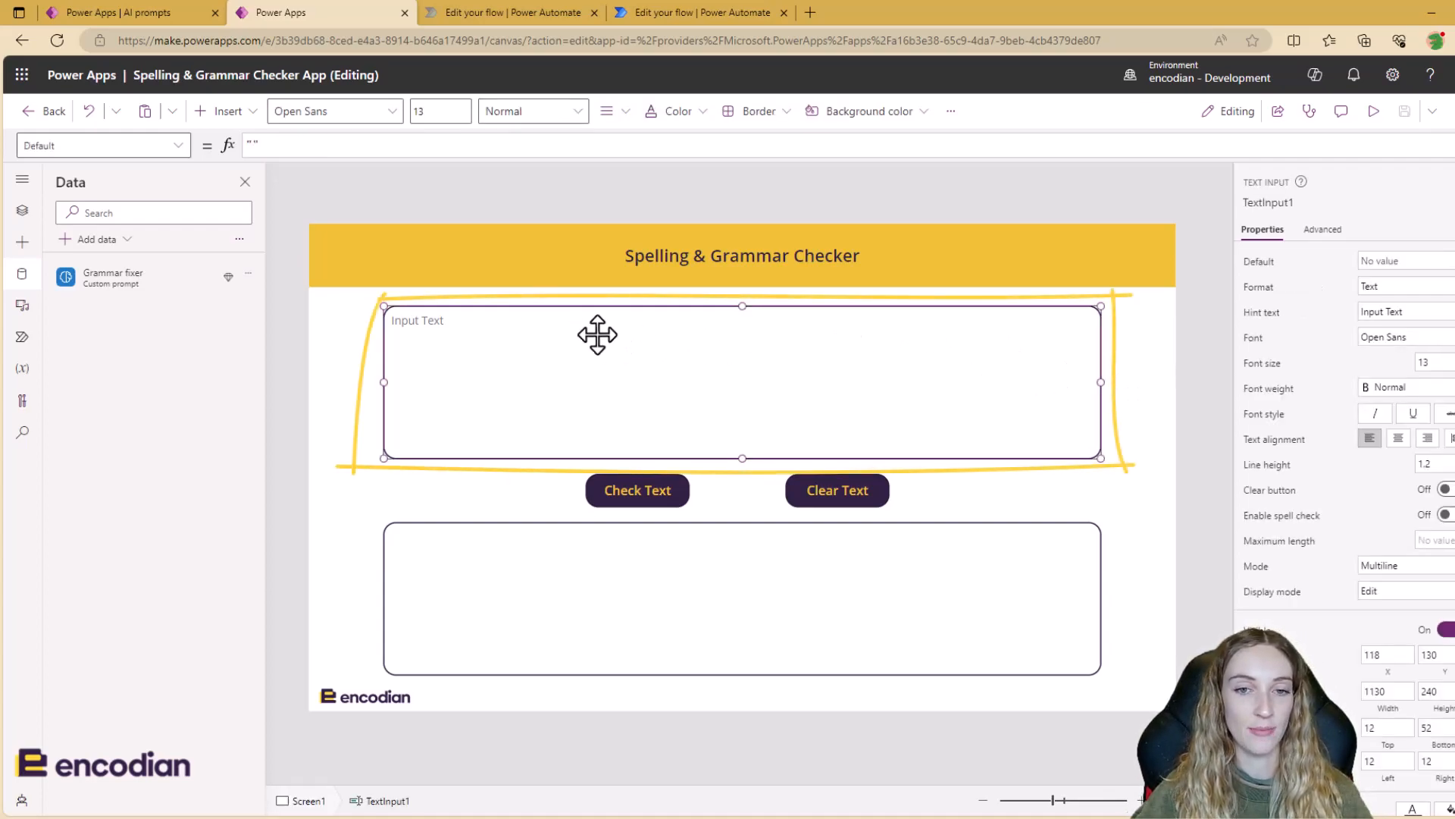
Examine the Check Text button's OnSelect formula, focusing on the Grammar fixer Predict call that takes TextInput1.Text.
click(880, 570)
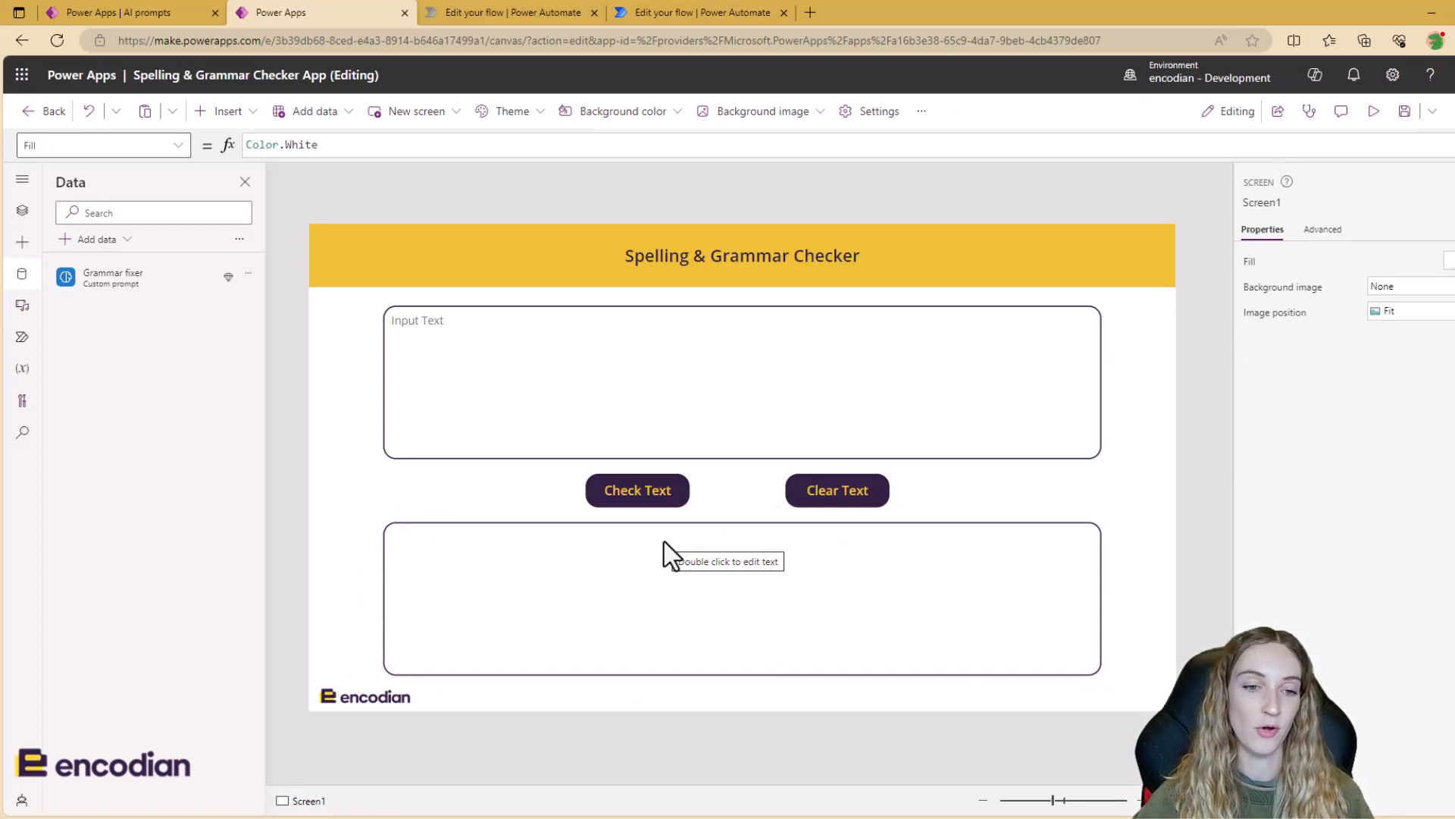
click(641, 494)
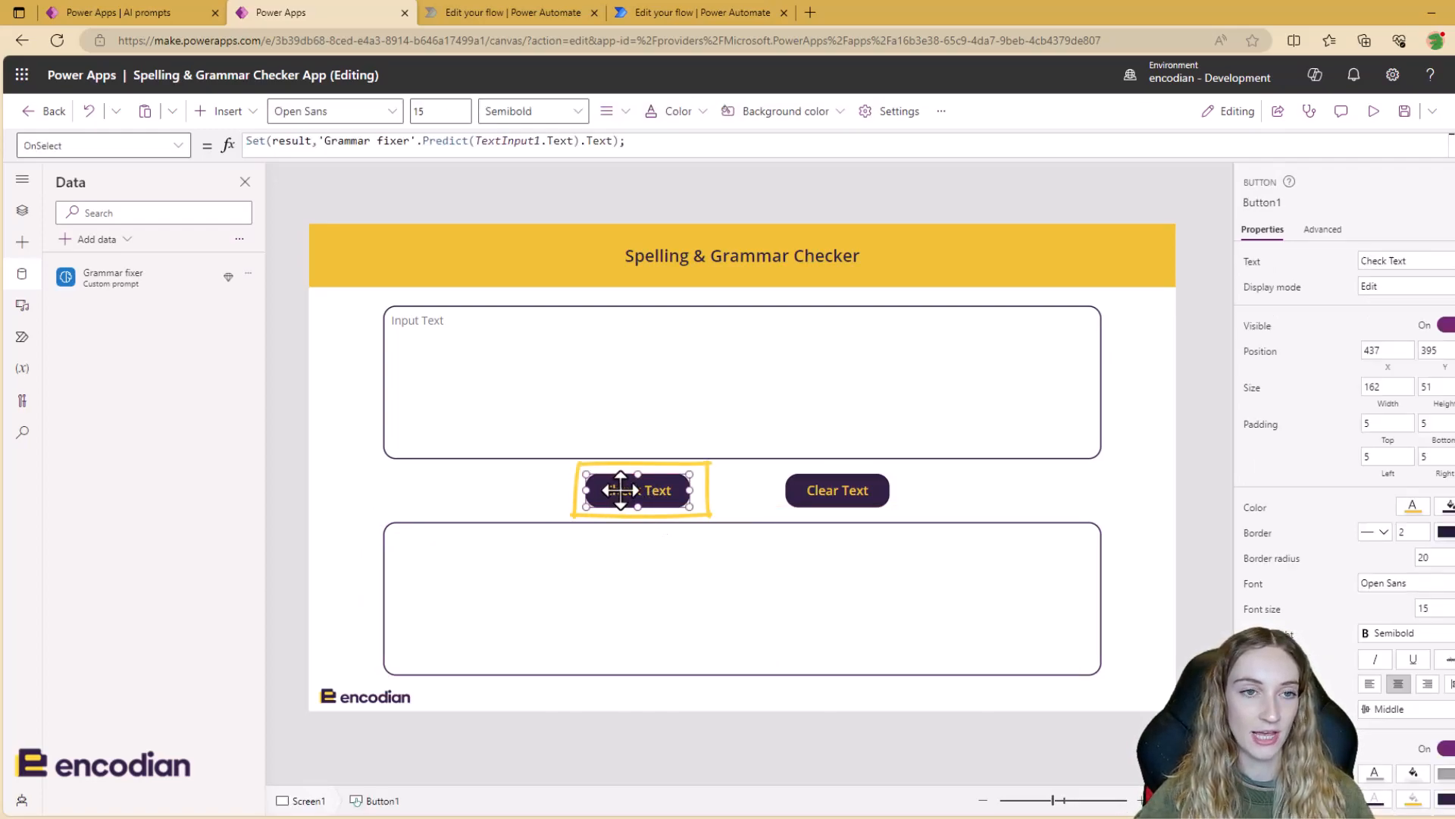
mouse_move(694, 142)
mouse_down()
mouse_move(323, 140)
mouse_move(717, 139)
mouse_up()
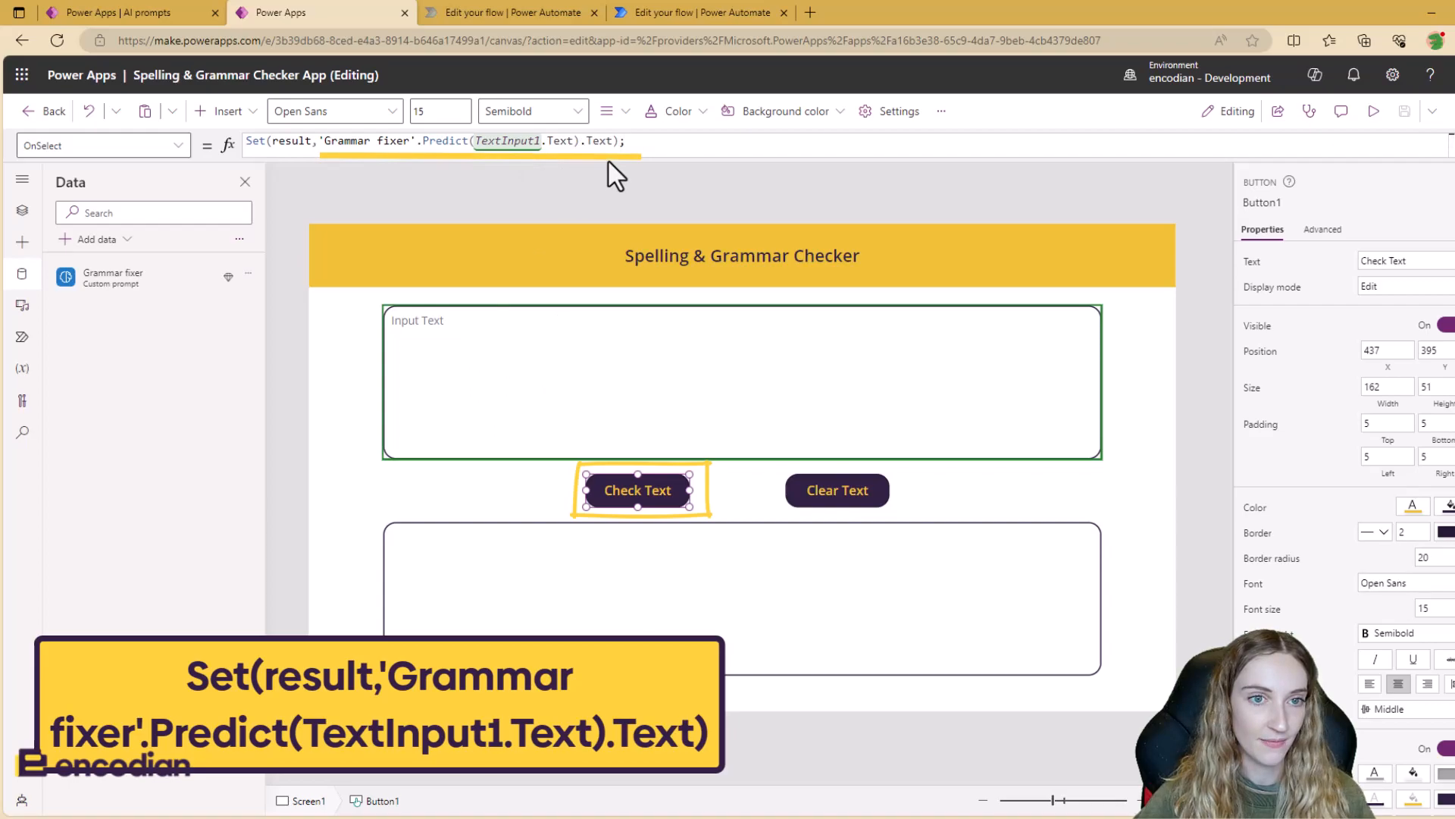
drag(579, 141, 319, 141)
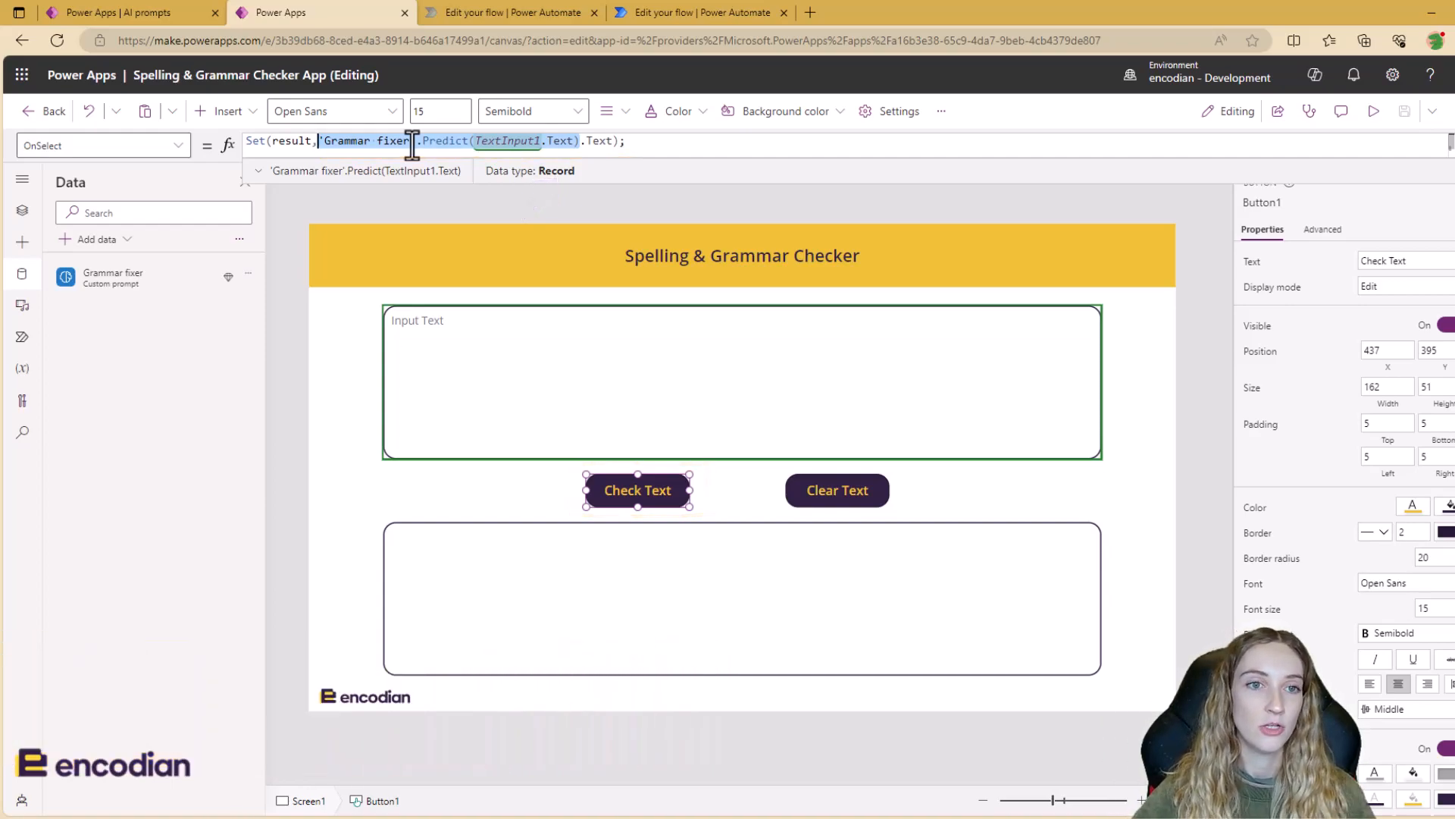
click(709, 144)
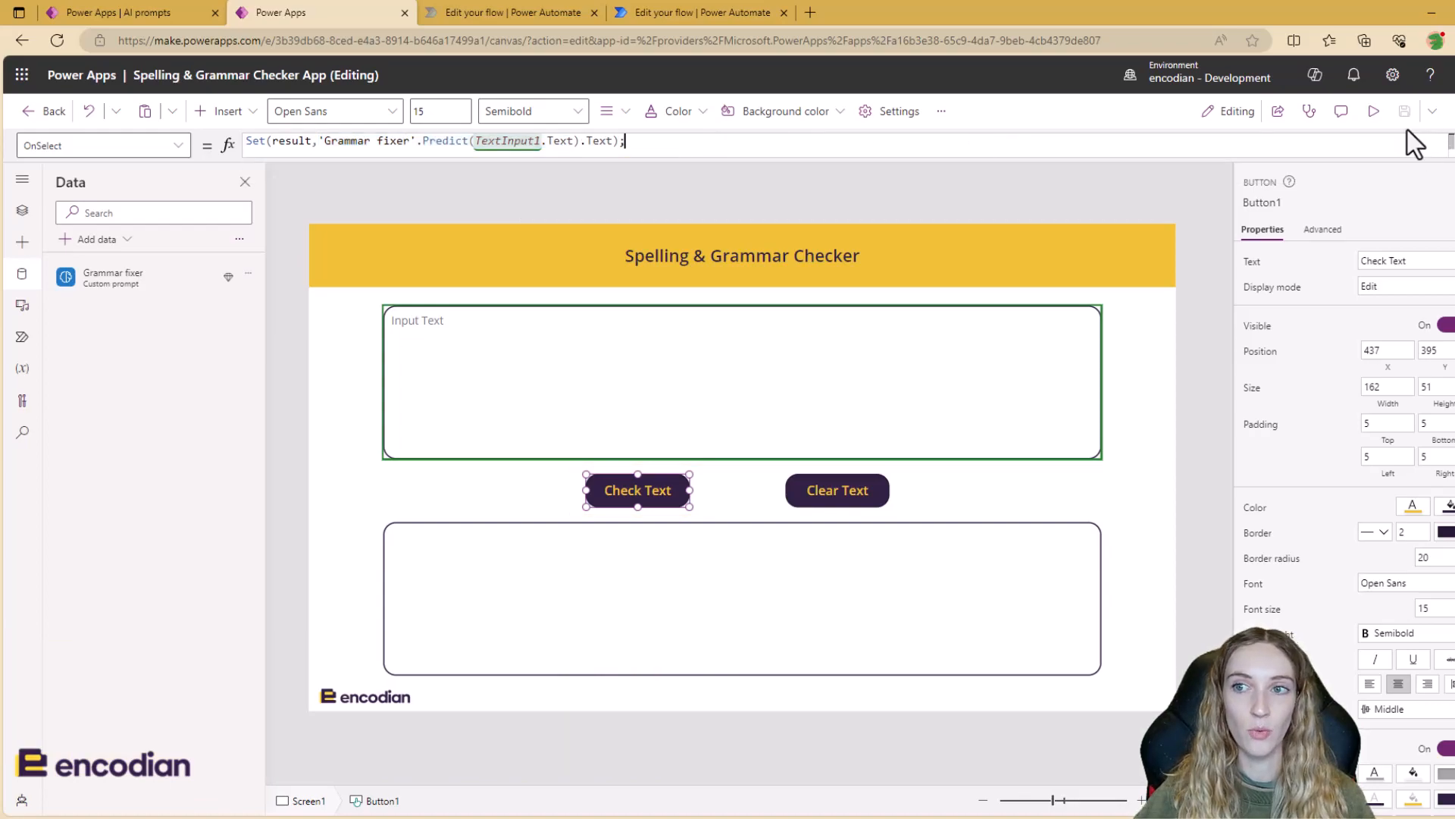
Preview the app, enter "once apon a time a princes lived in a casel" as the input text, and check it.
click(1374, 113)
click(819, 295)
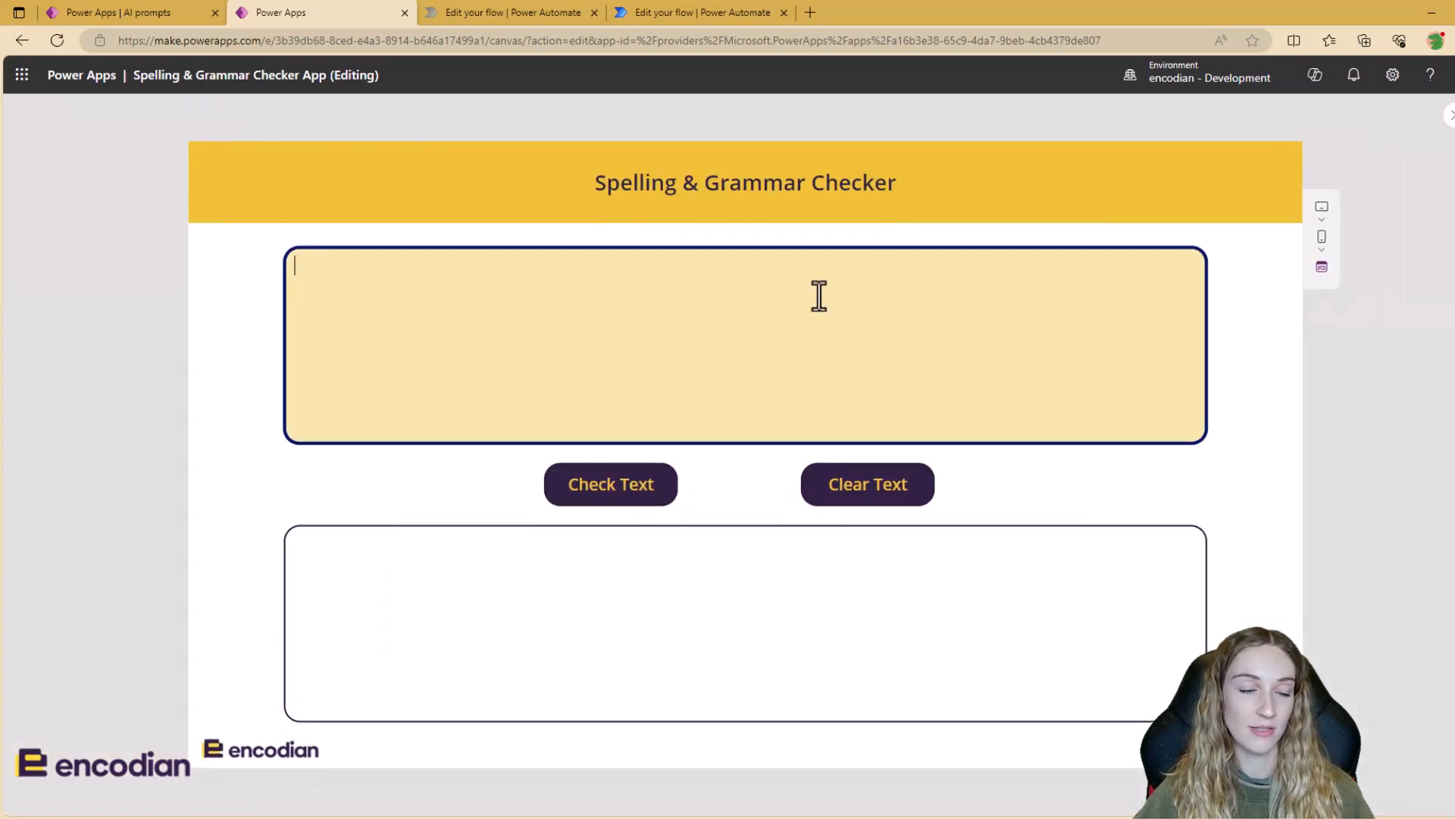
text(on)
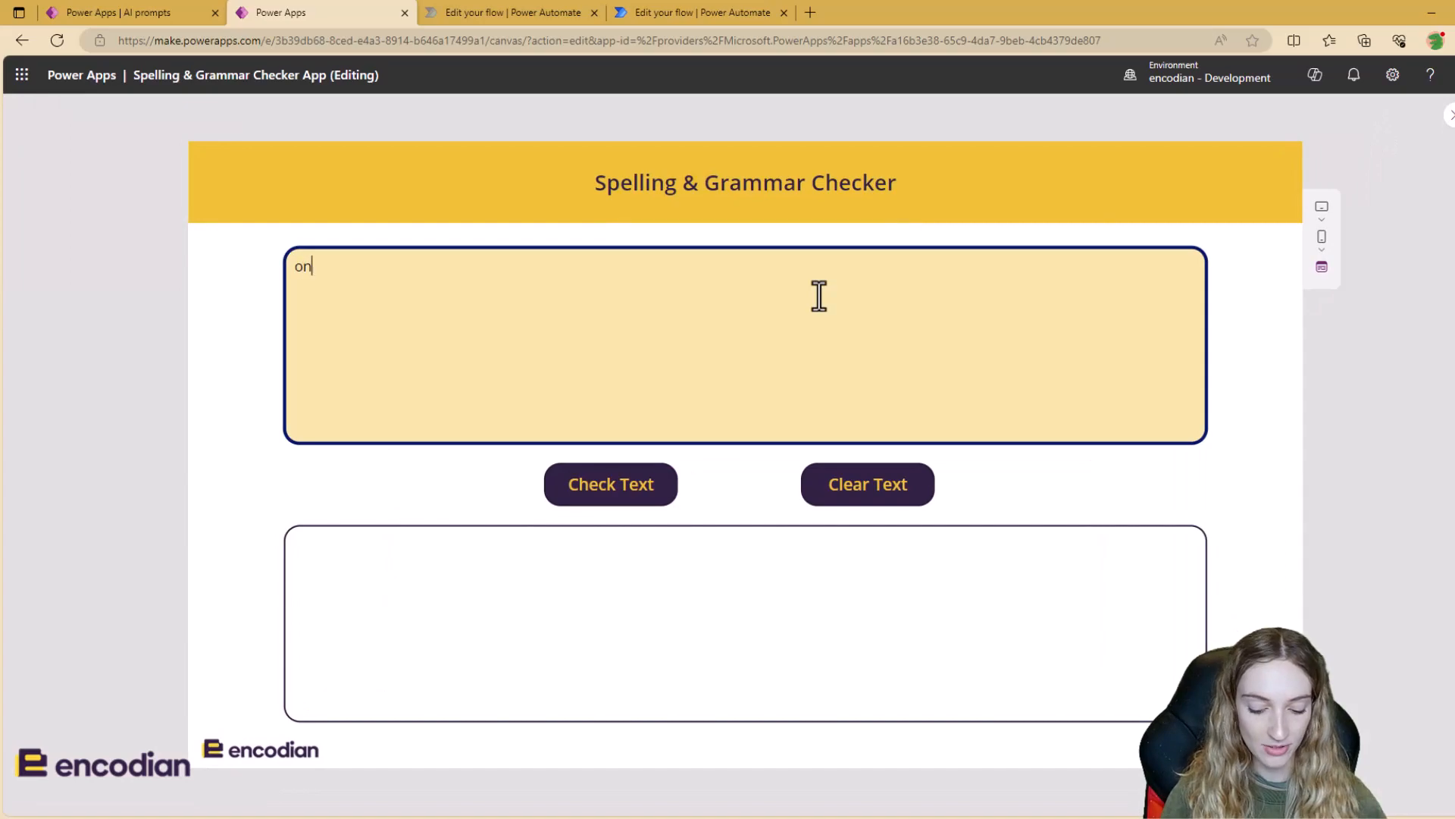
text(ce apon a time a prince)
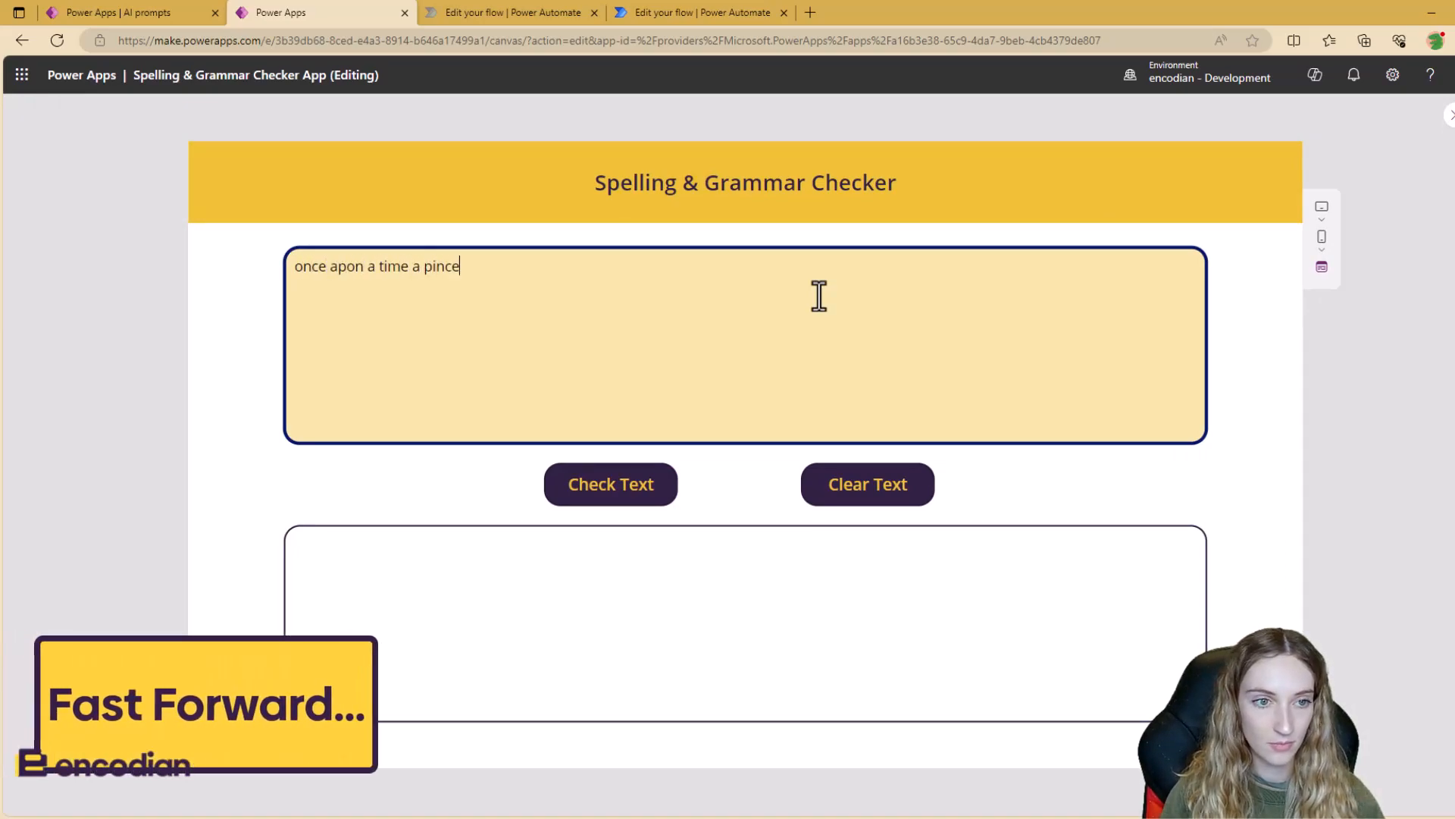
key(BackSpace)
key(BackSpace)
key(BackSpace)
key(BackSpace)
key(BackSpace)
text(rinces lived in a casel)
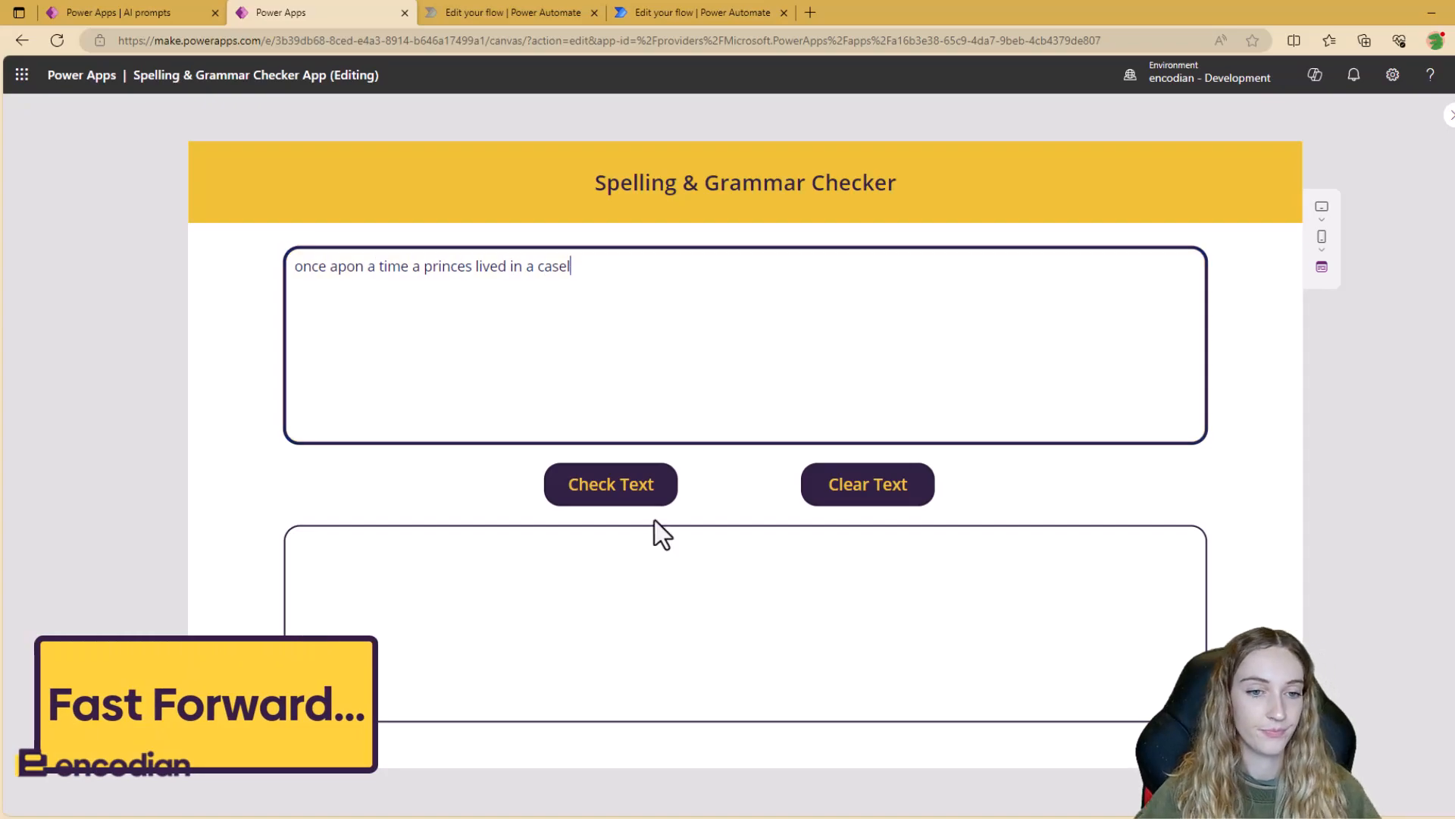
click(611, 485)
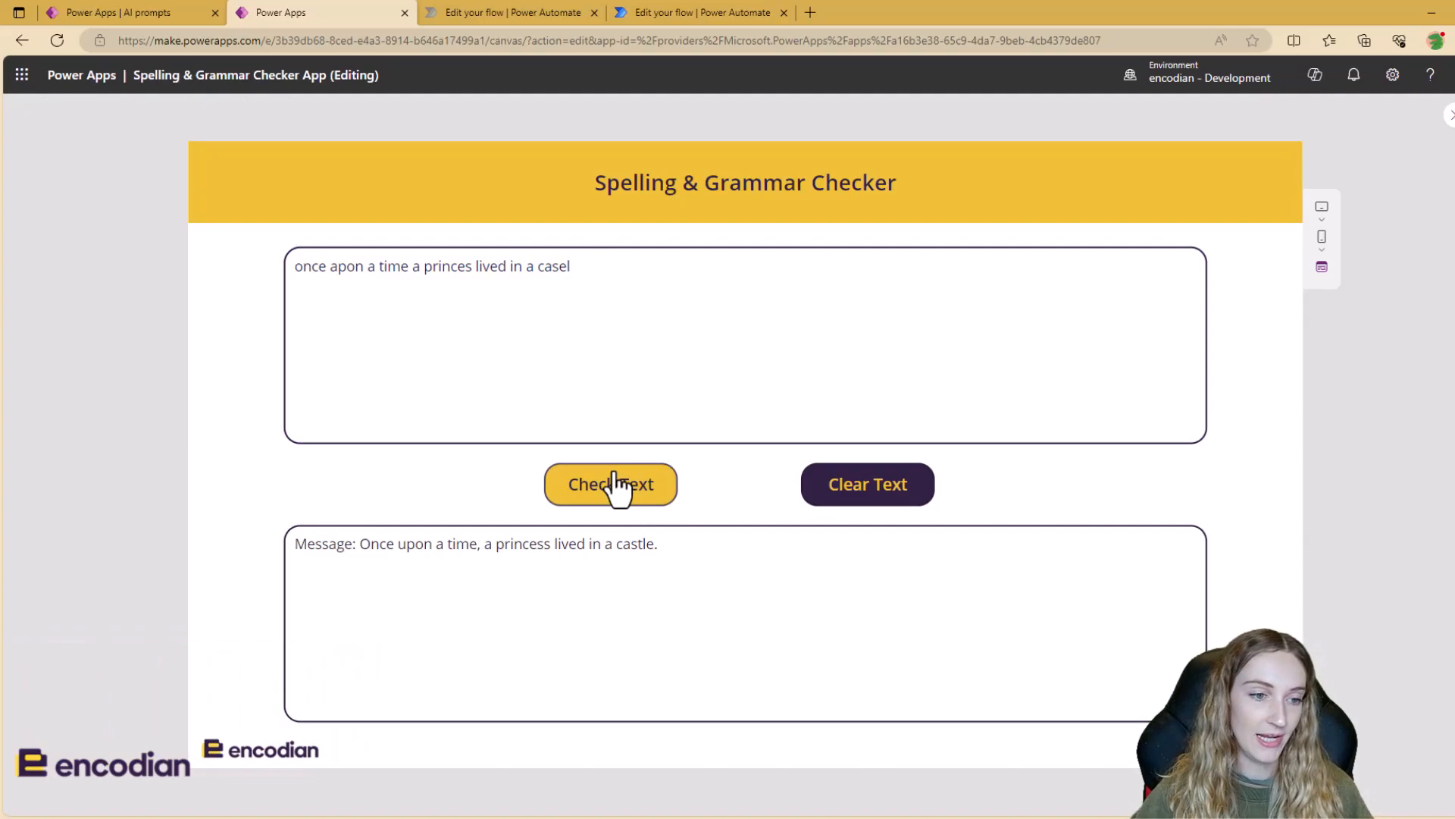
Examine the output box, comparing the corrected sentence with the "Message:" label in front of it.
drag(675, 553, 344, 557)
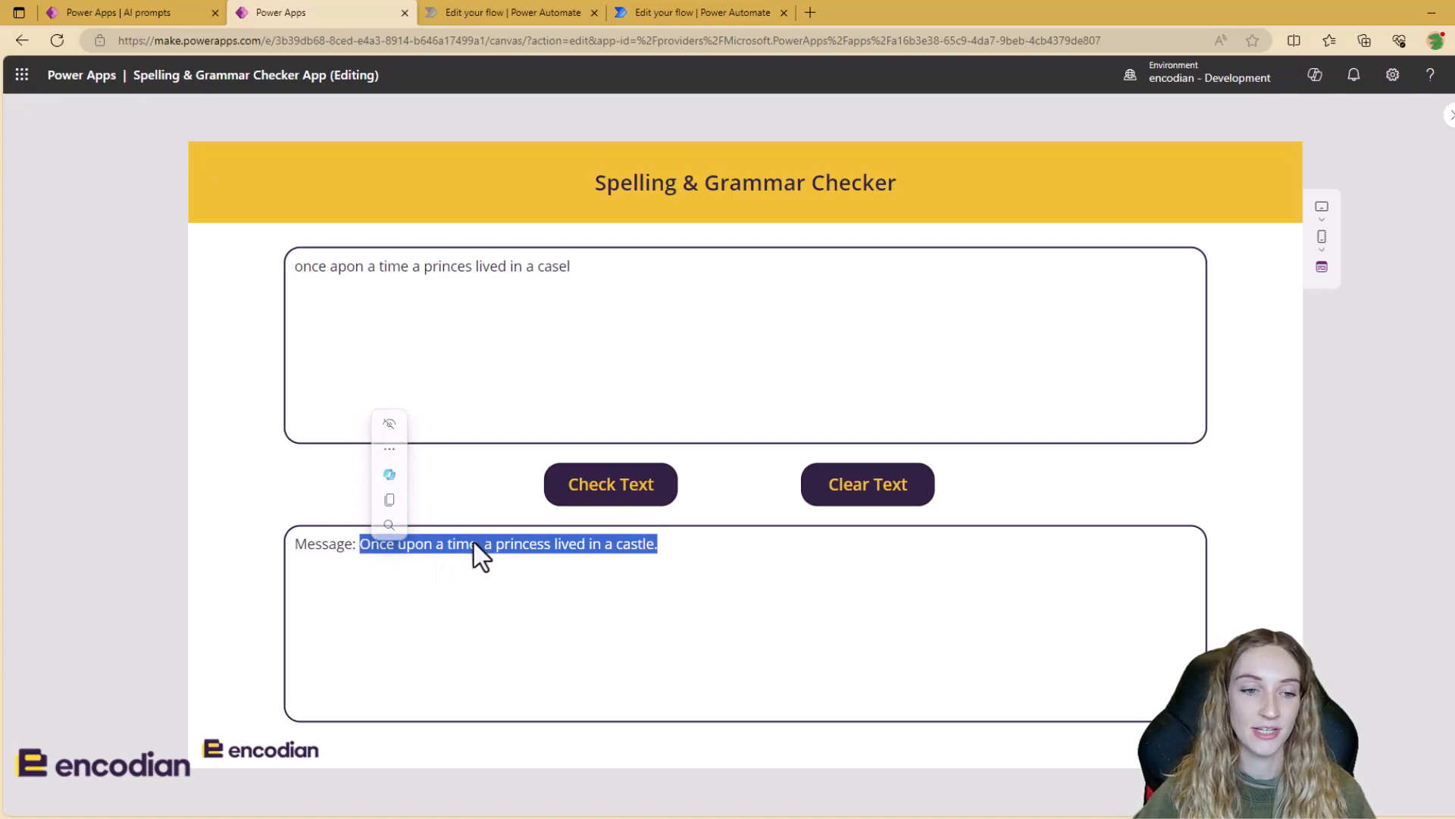
click(515, 558)
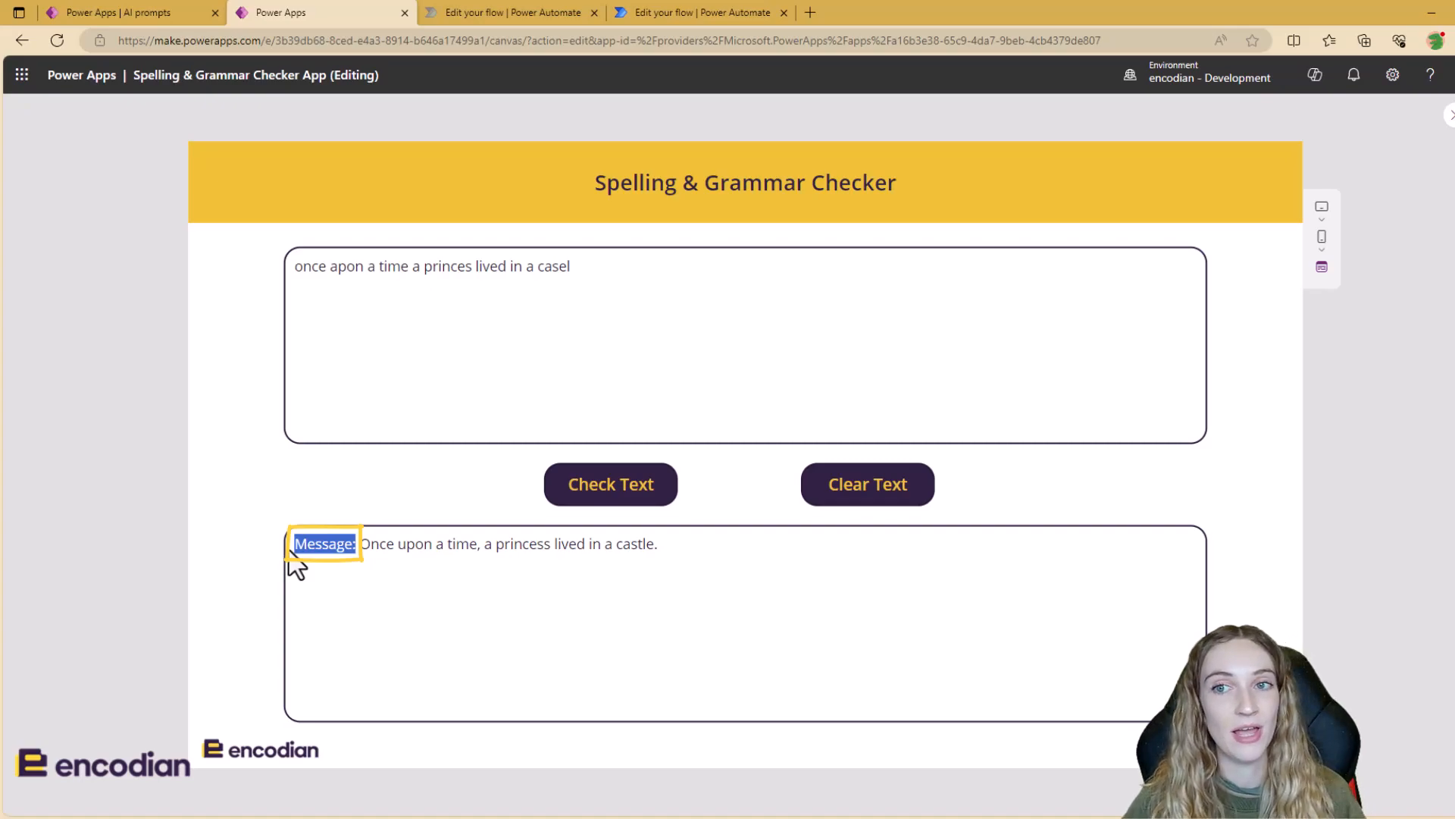
click(425, 578)
drag(307, 546, 1026, 602)
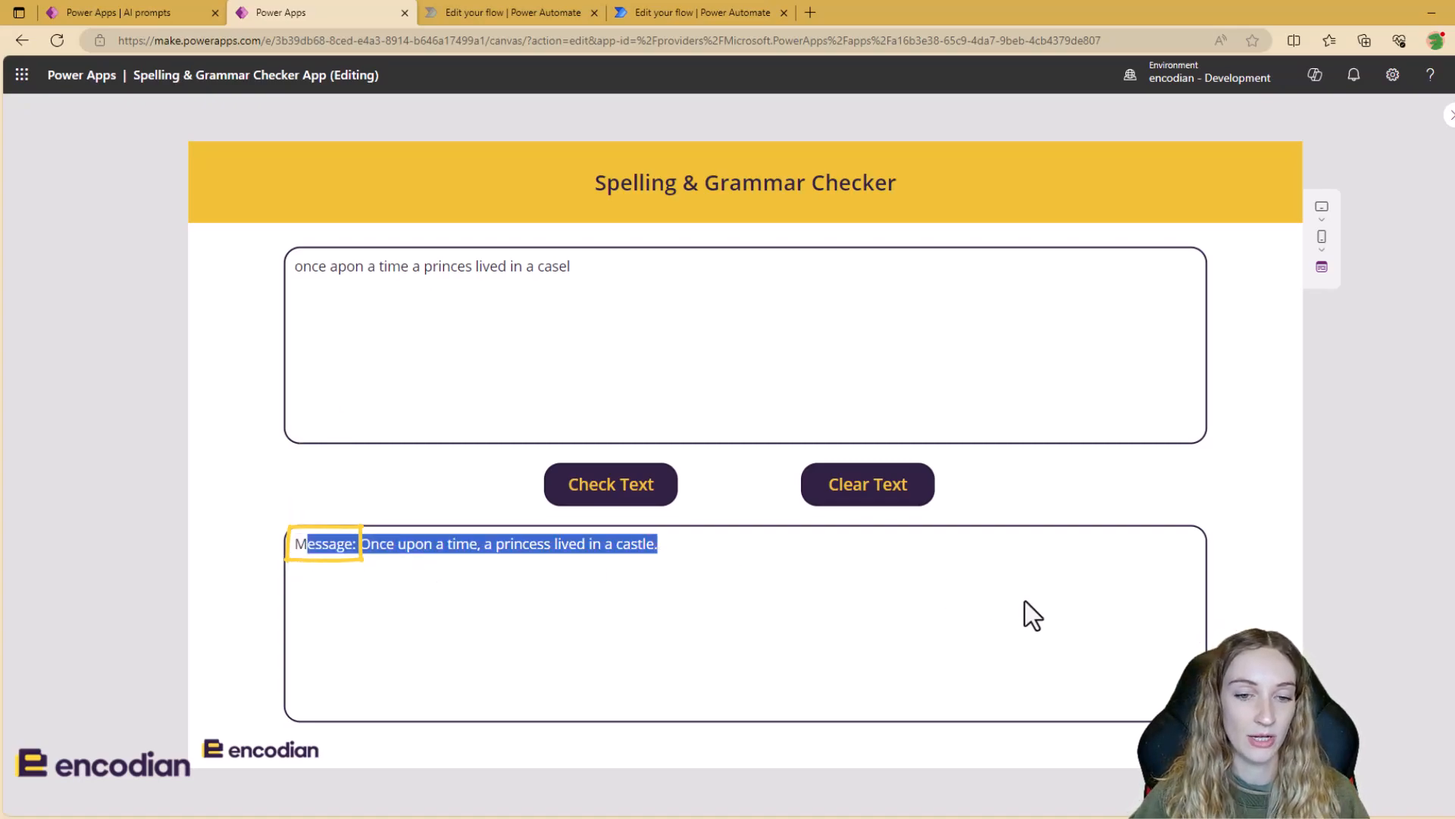
click(755, 570)
drag(355, 547, 903, 568)
click(377, 578)
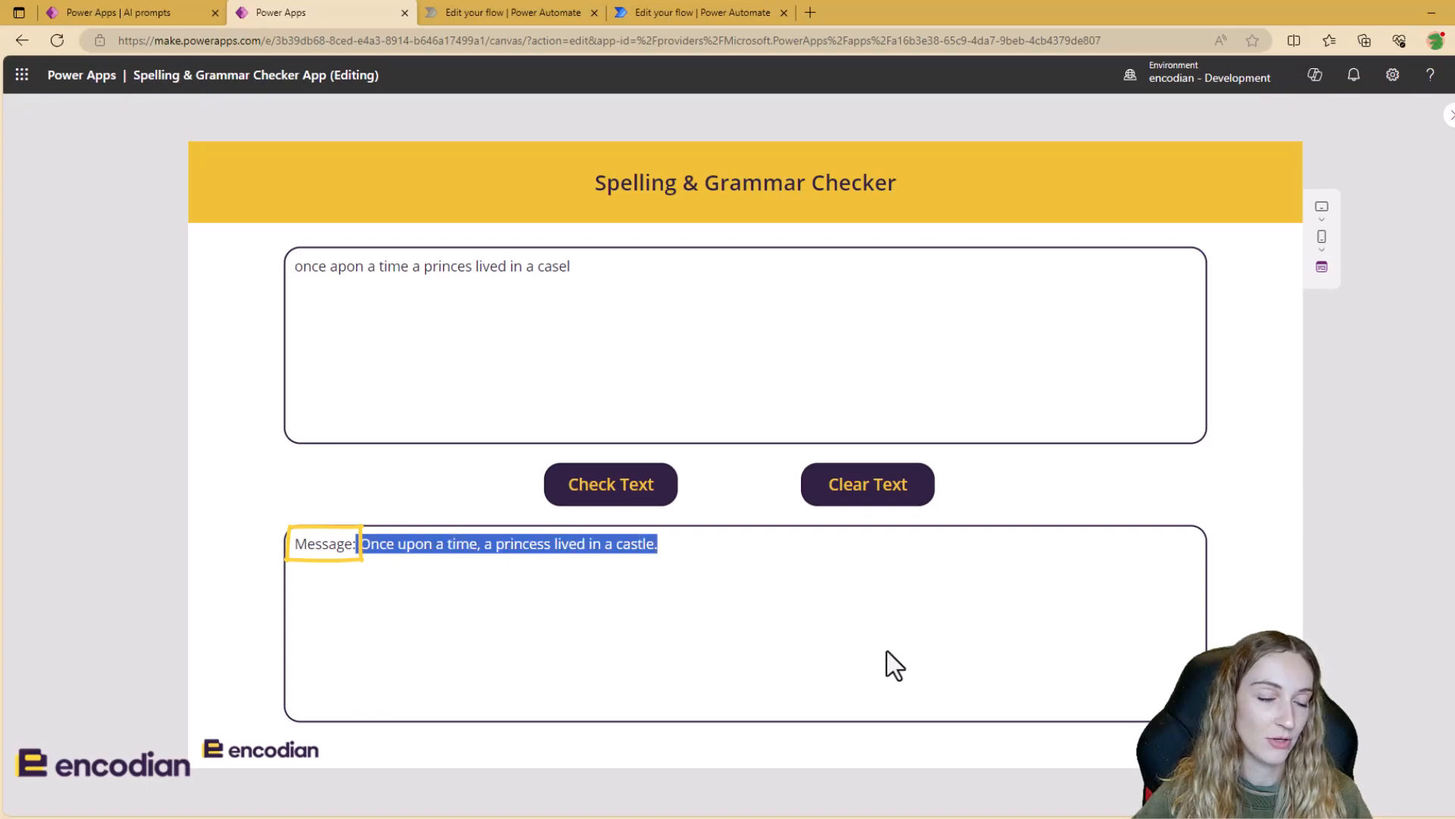
drag(360, 584, 335, 590)
click(359, 584)
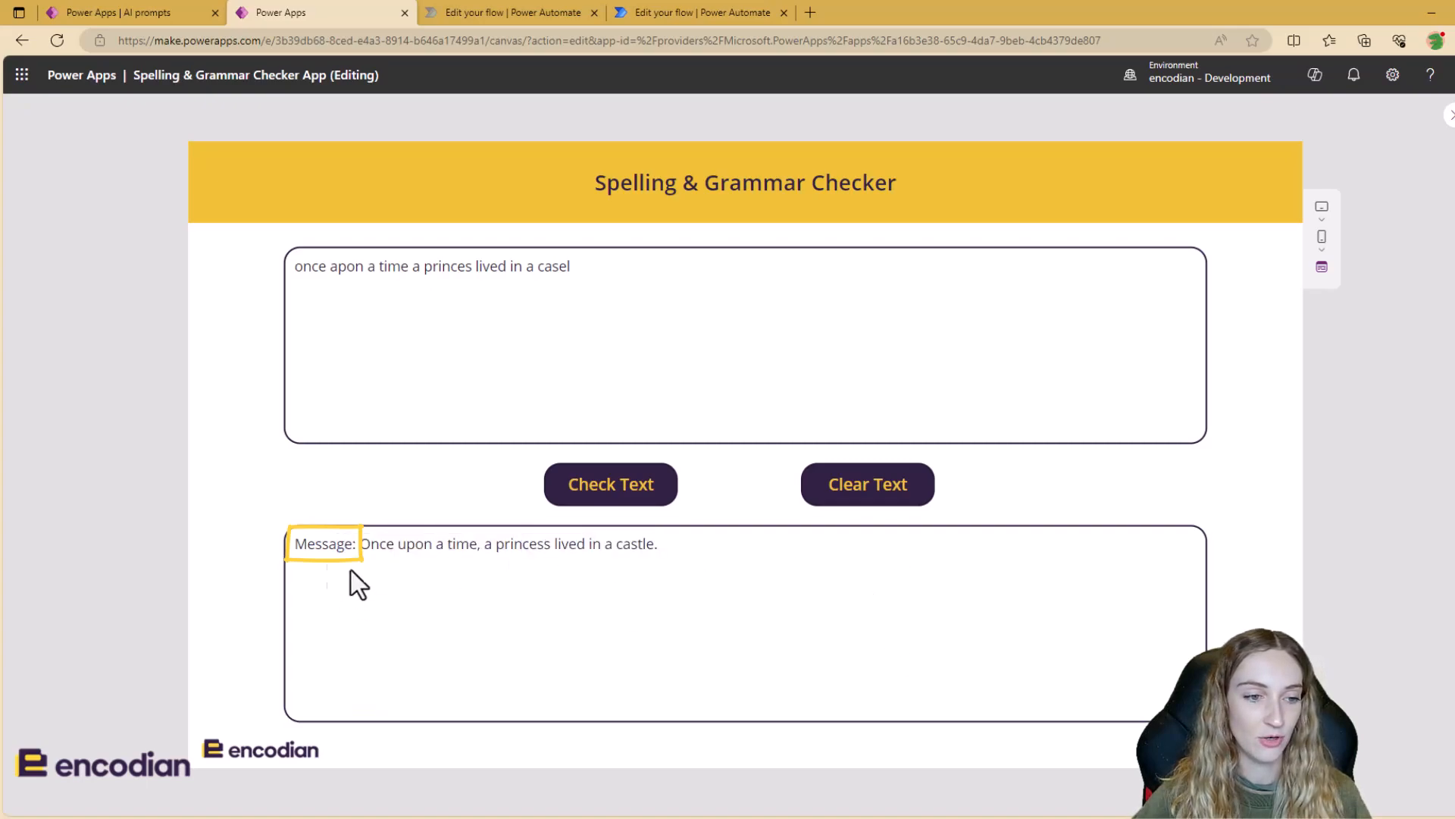
Leave the preview, then comment out Check Text's plain Set formula and uncomment the one that splits the result at "Message: ".
click(1450, 115)
click(882, 515)
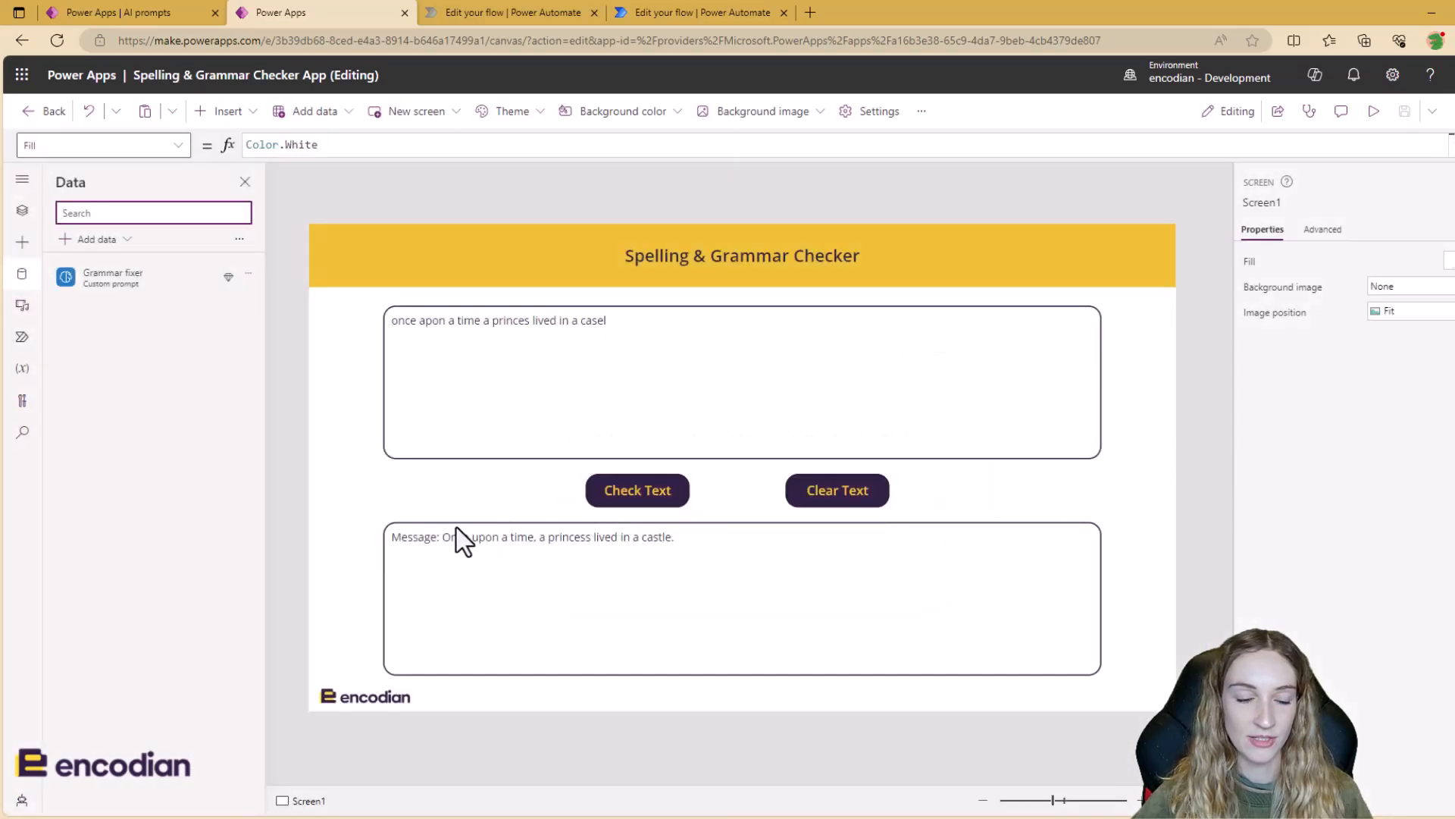
click(634, 488)
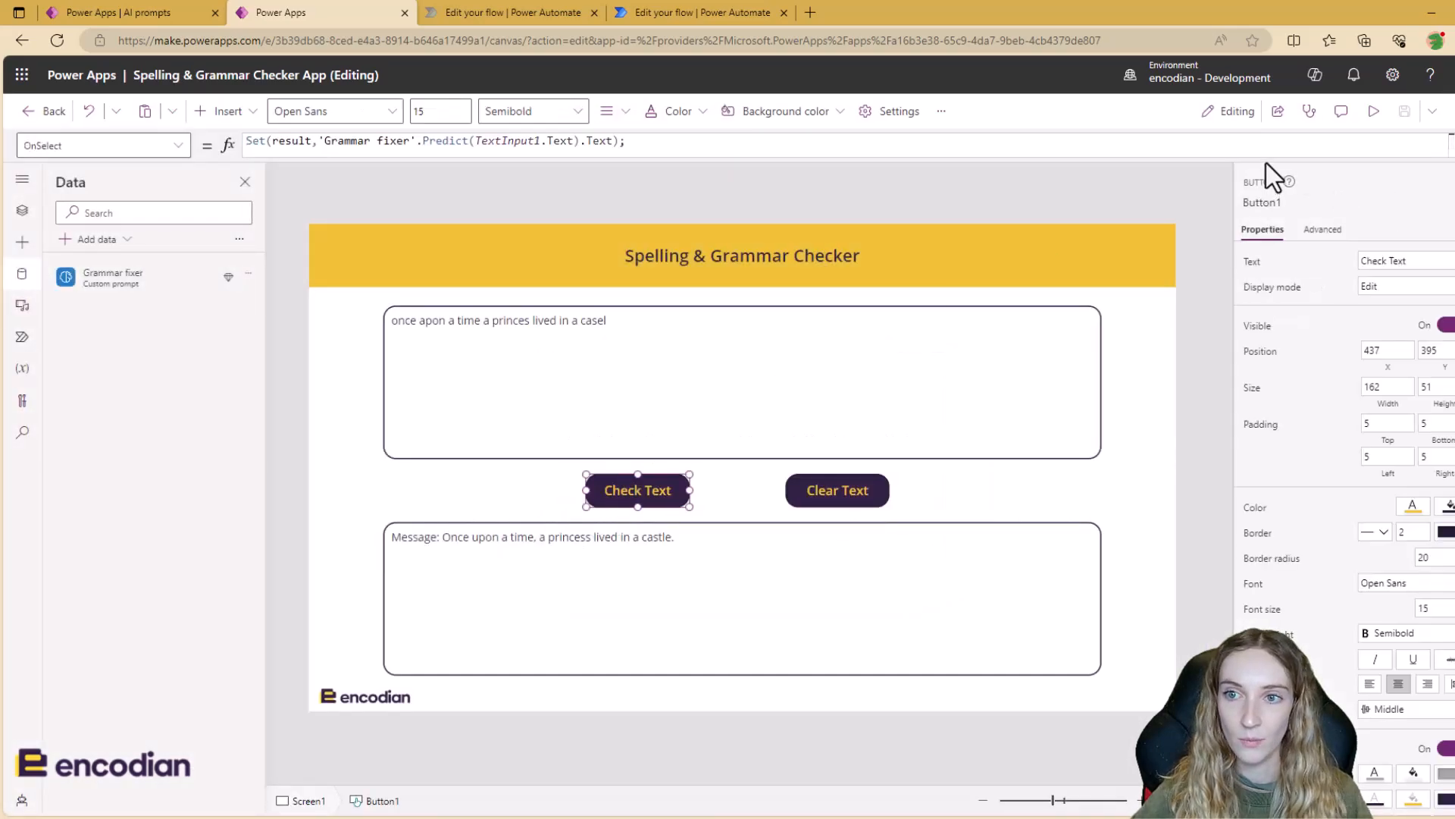
click(451, 141)
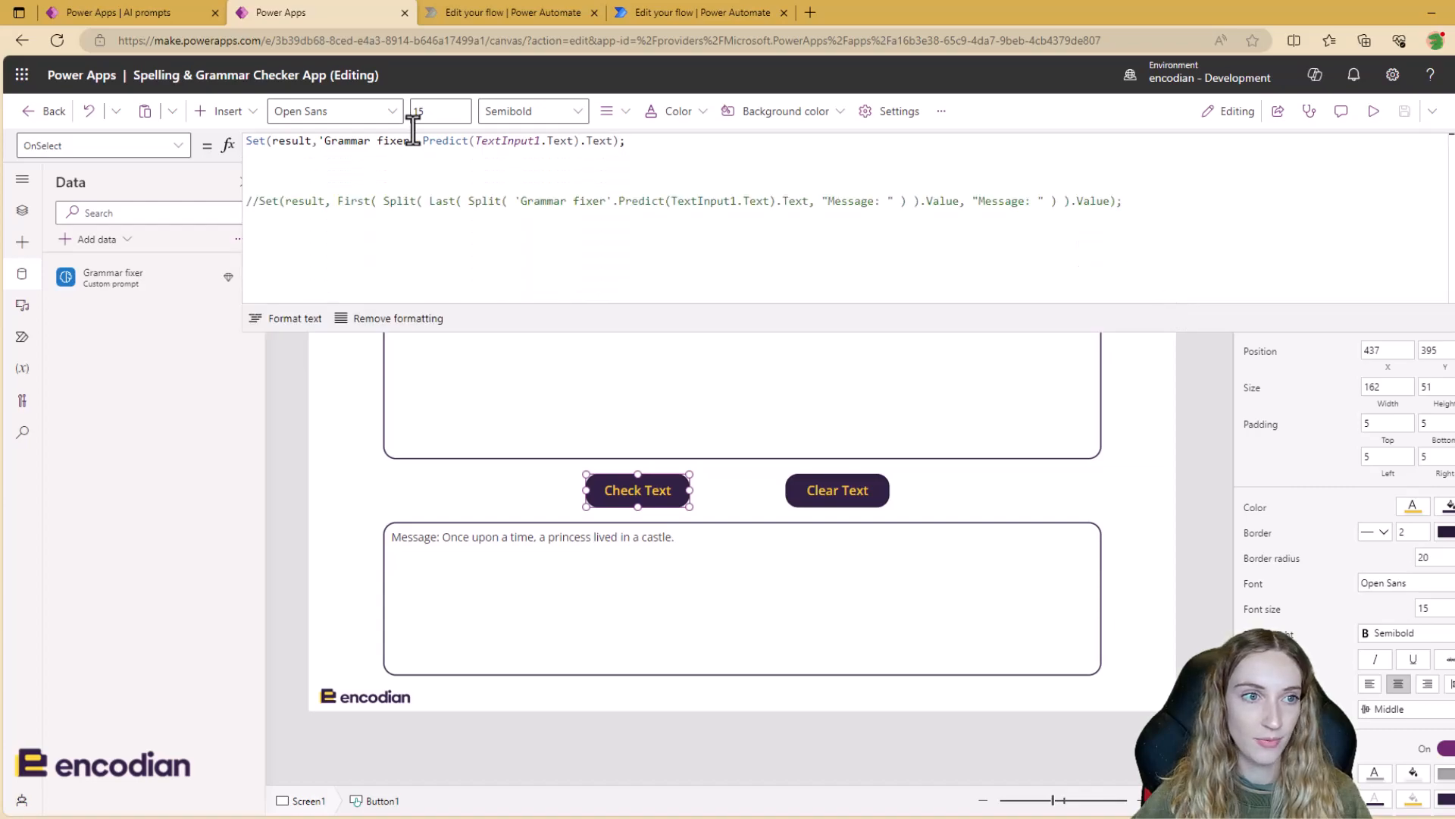
click(249, 141)
text(//)
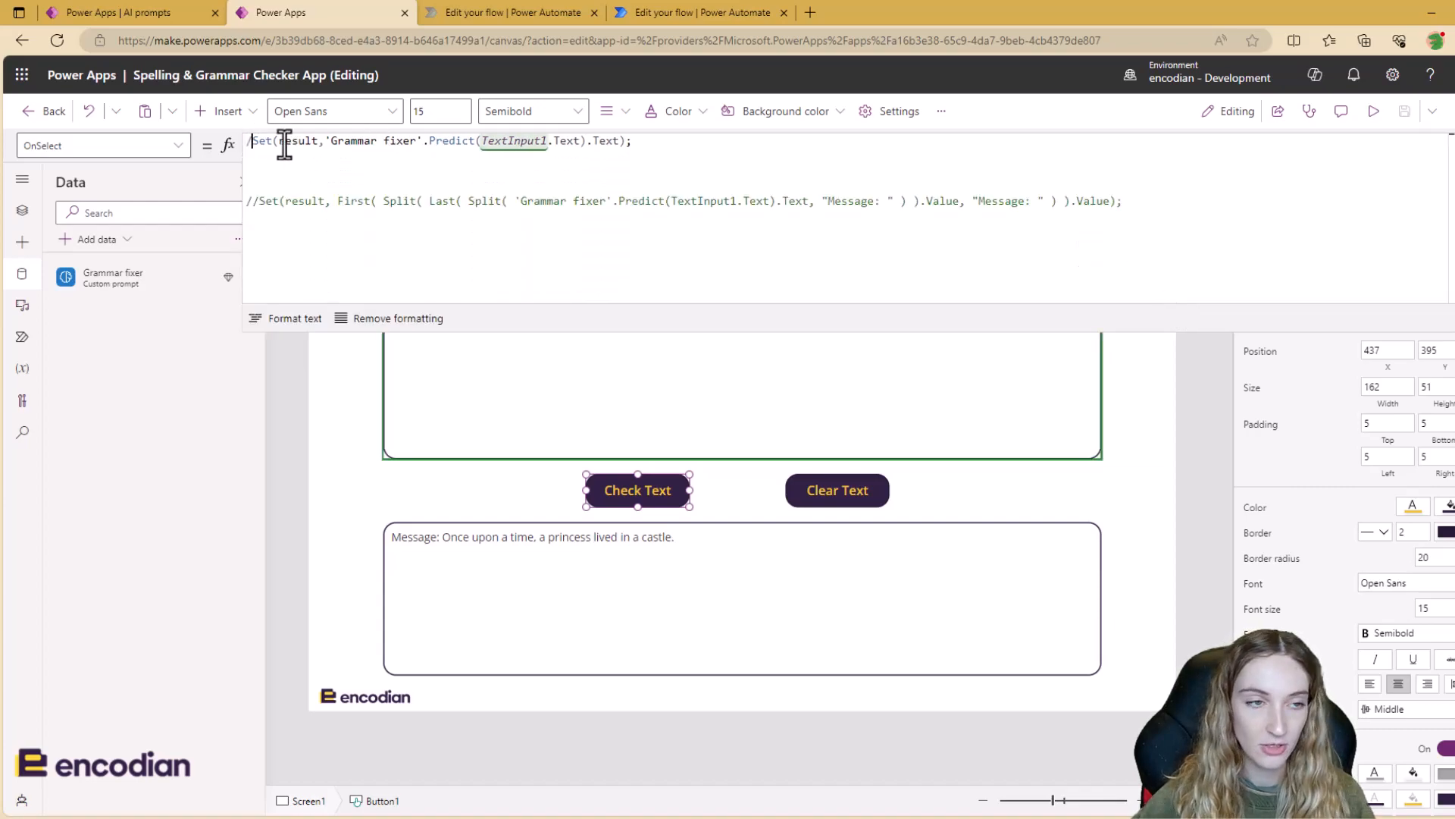
click(260, 206)
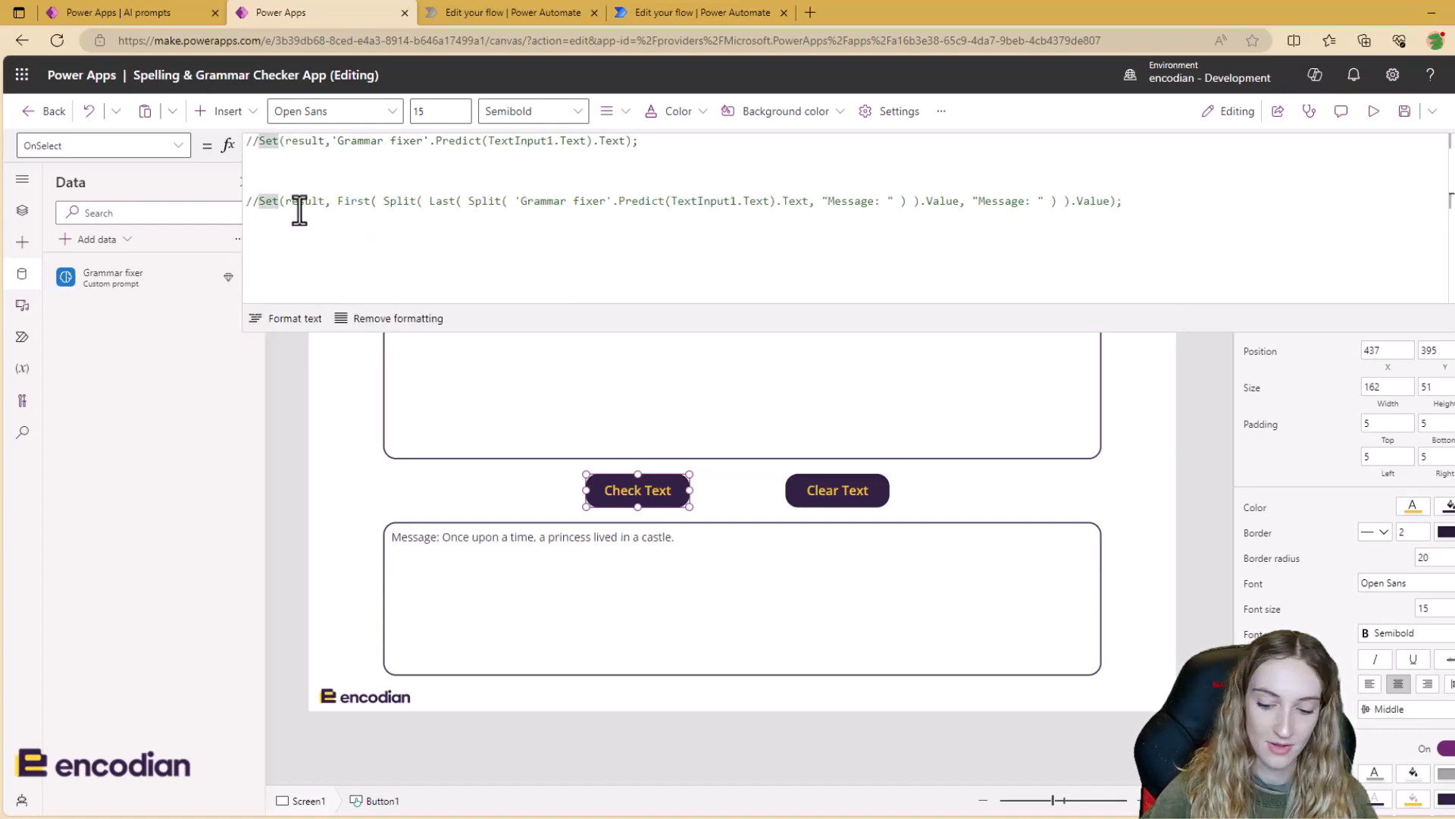
key(BackSpace)
key(BackSpace)
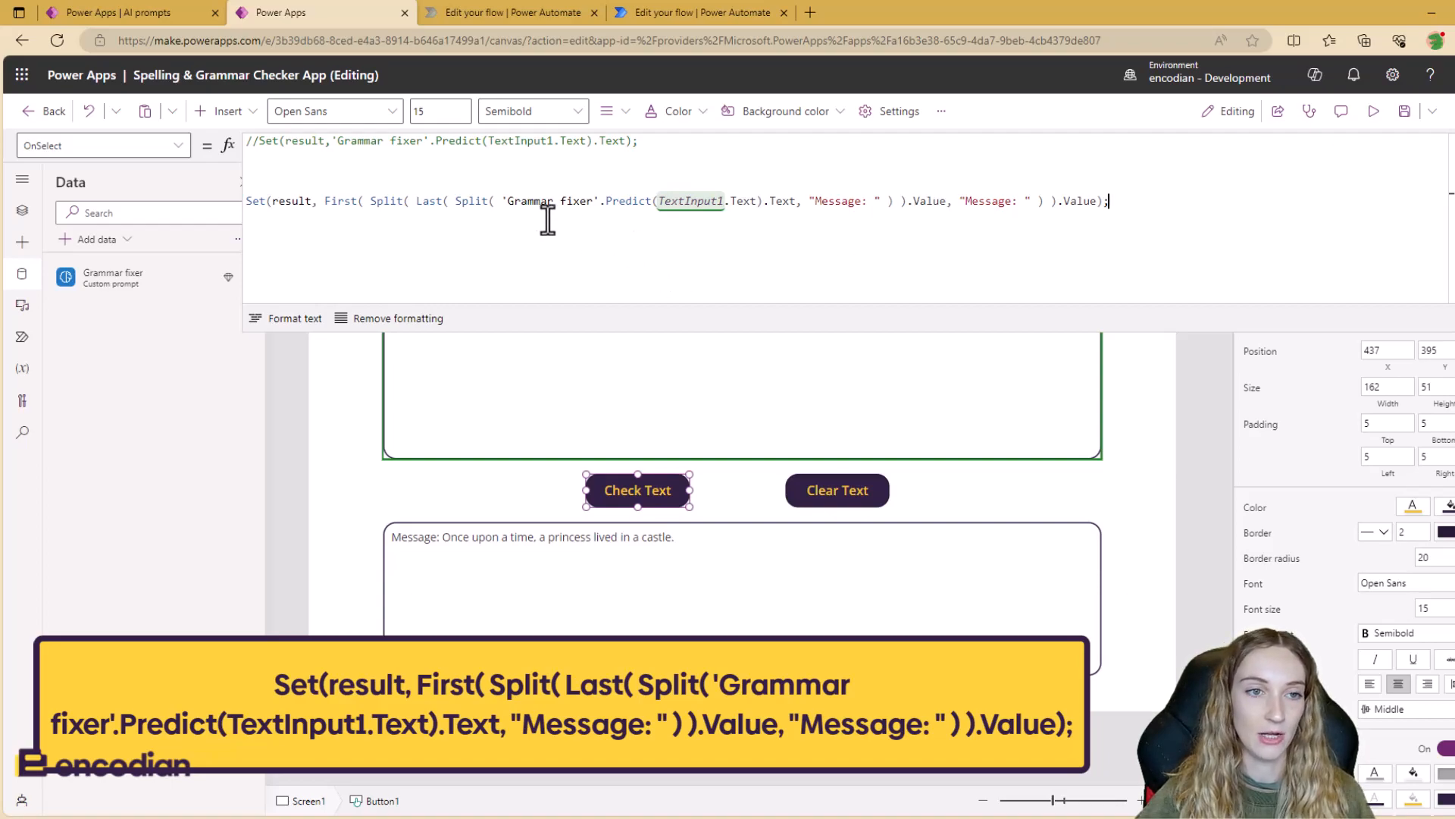
Examine the new Set formula's Predict call, its "Message: " separator and the result variable.
drag(502, 202, 889, 201)
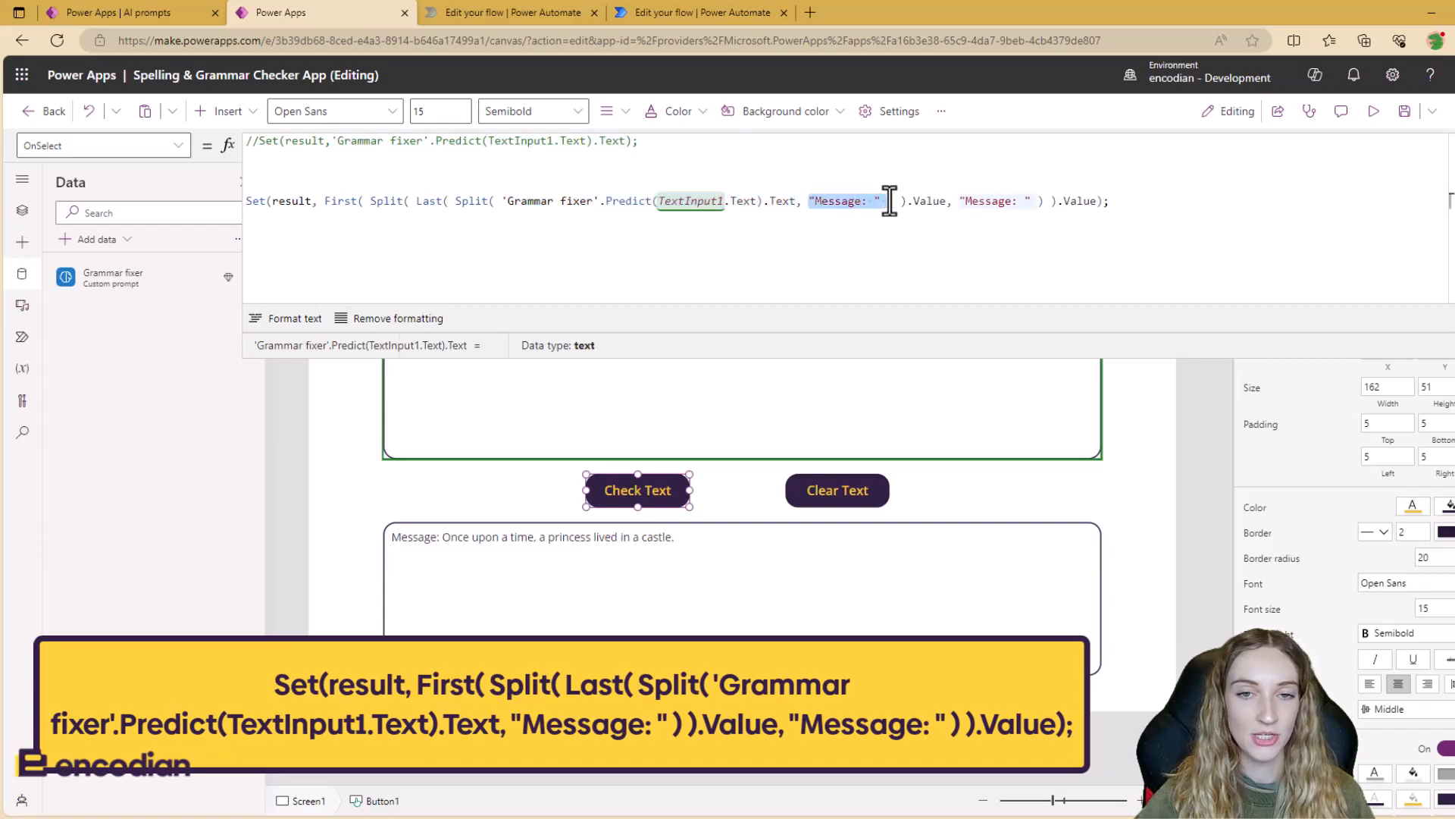
drag(388, 561, 386, 552)
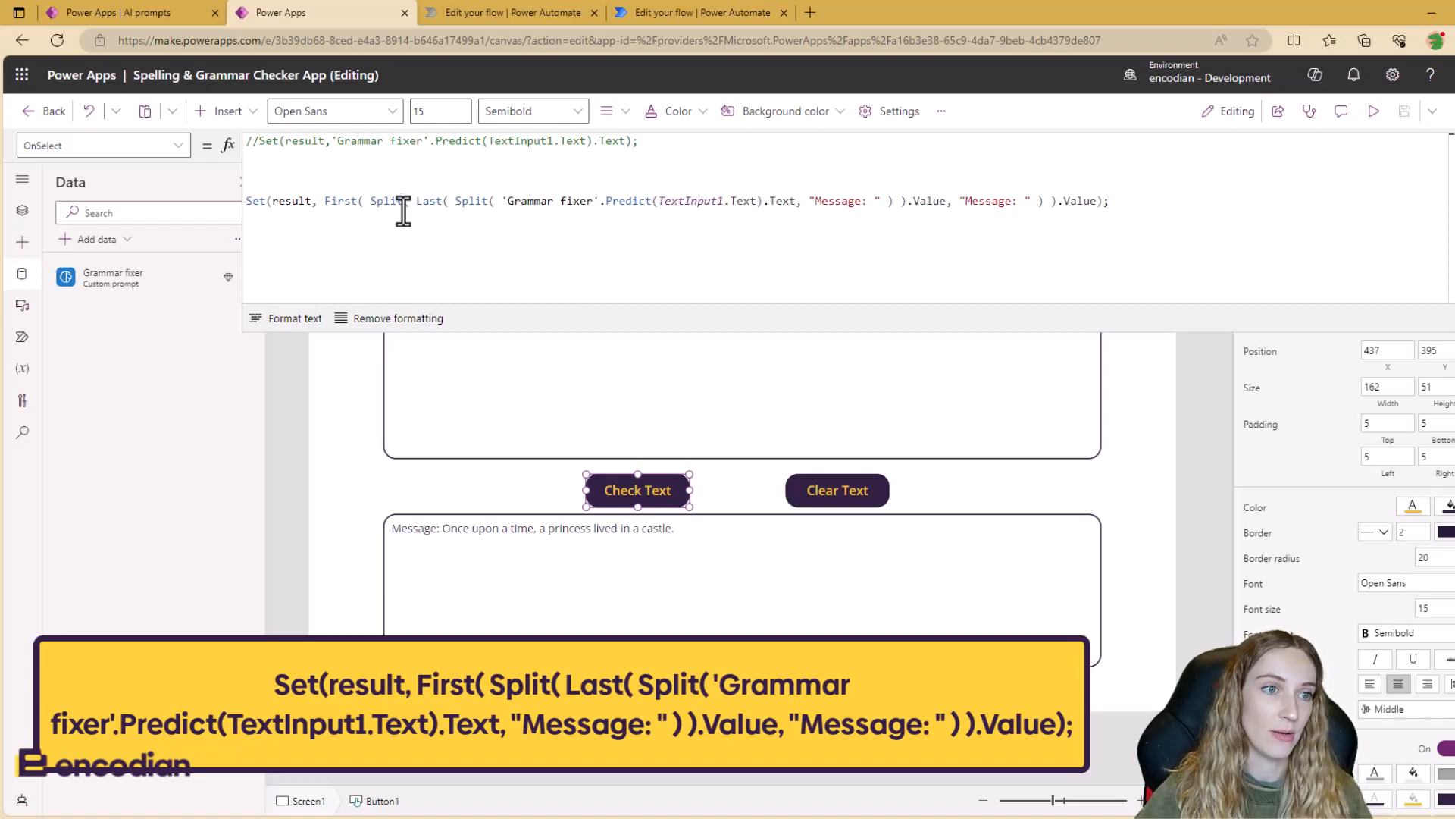
drag(279, 201, 311, 201)
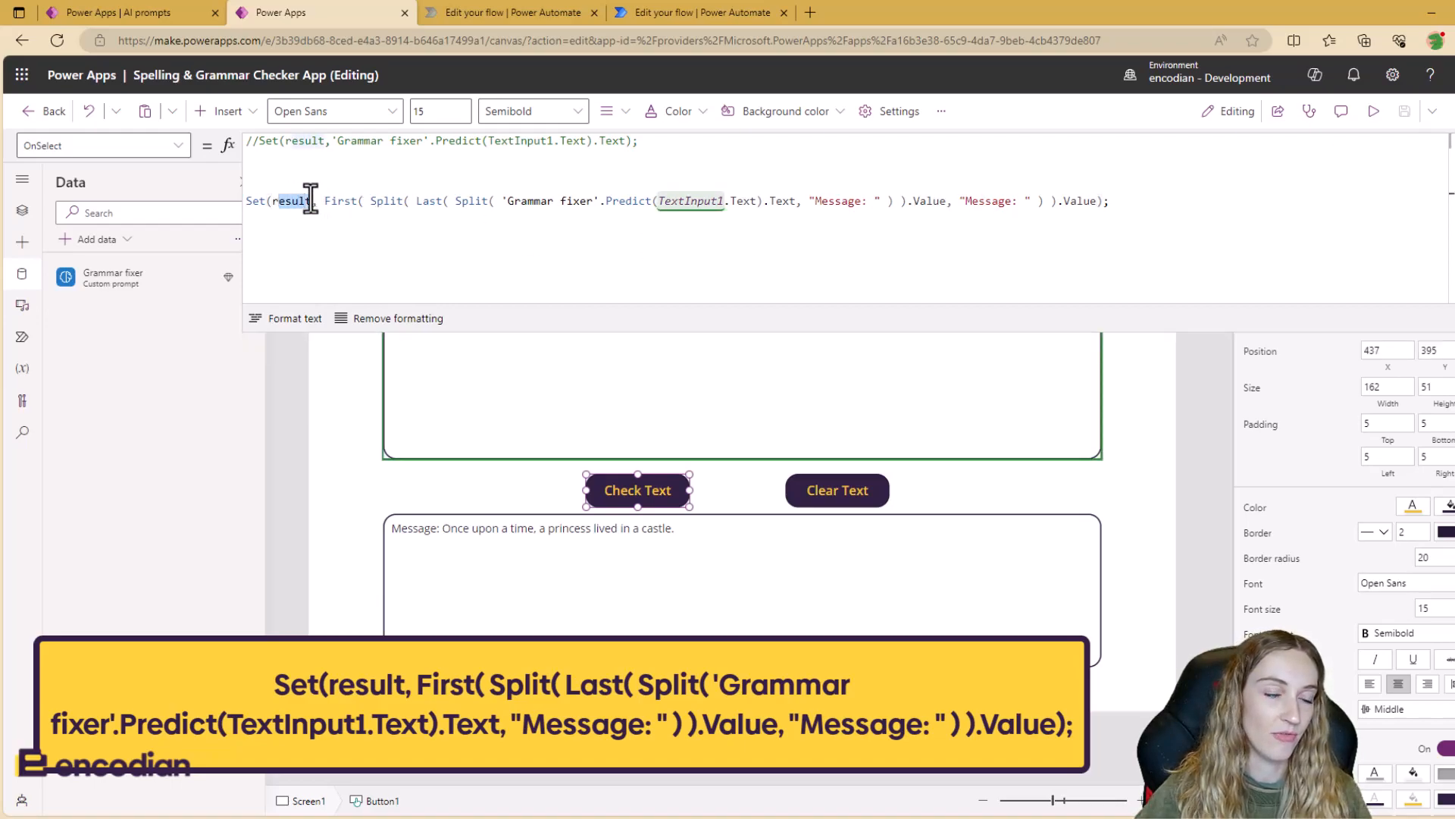
click(352, 223)
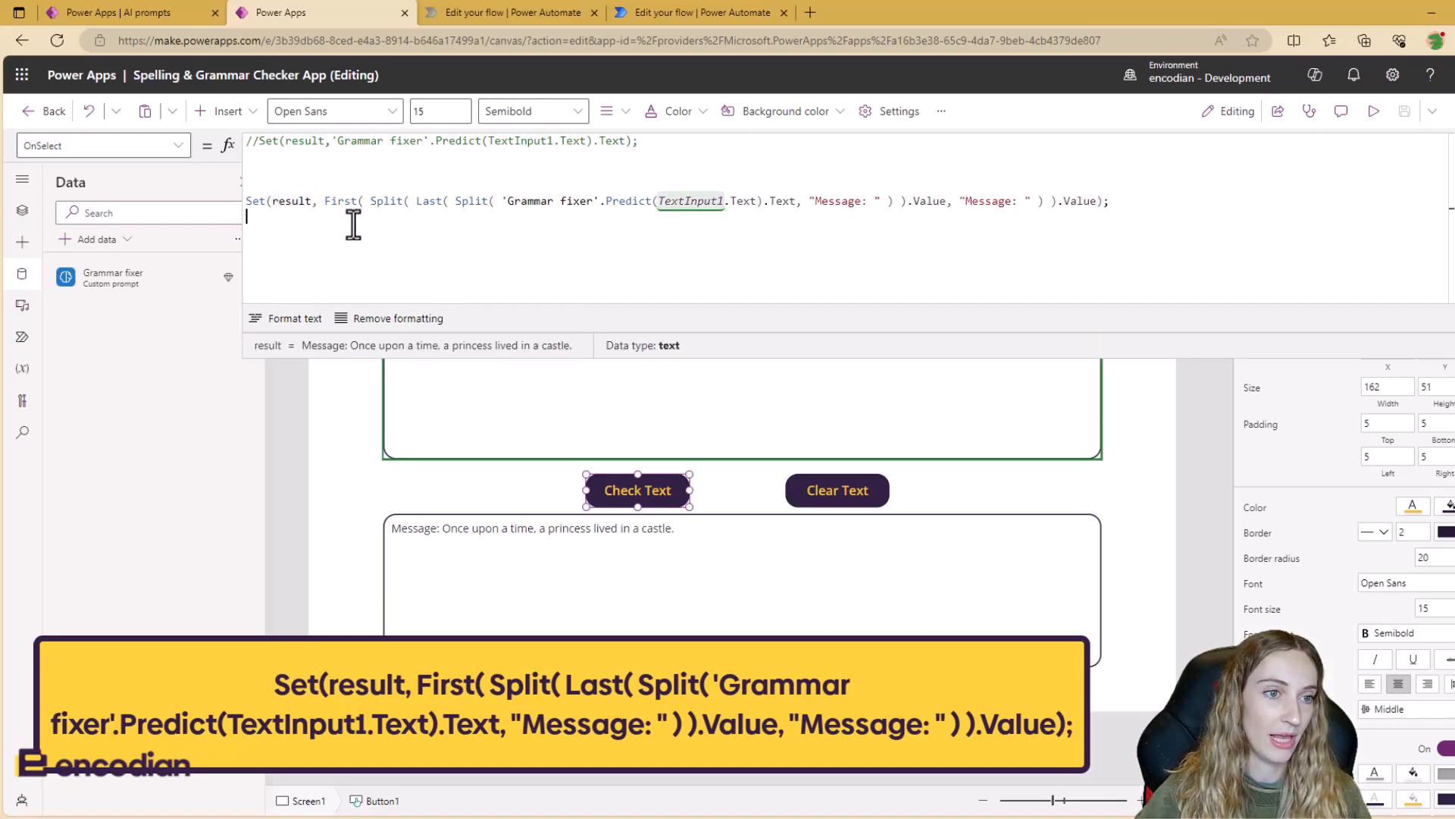
Review the output box's Default formula and the Reset and Set lines in the Clear Text button's OnSelect formula.
click(625, 570)
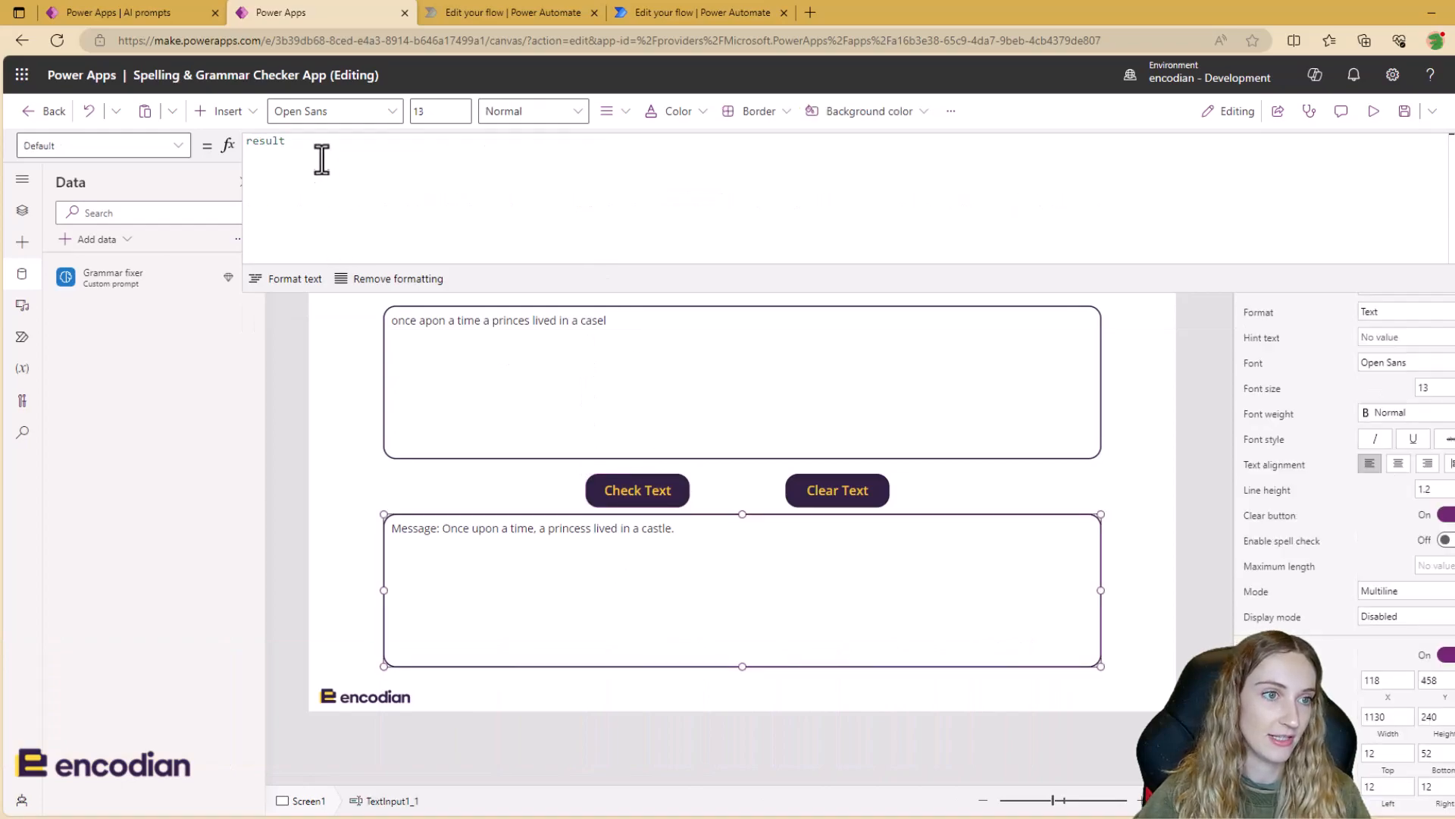
double_click(257, 140)
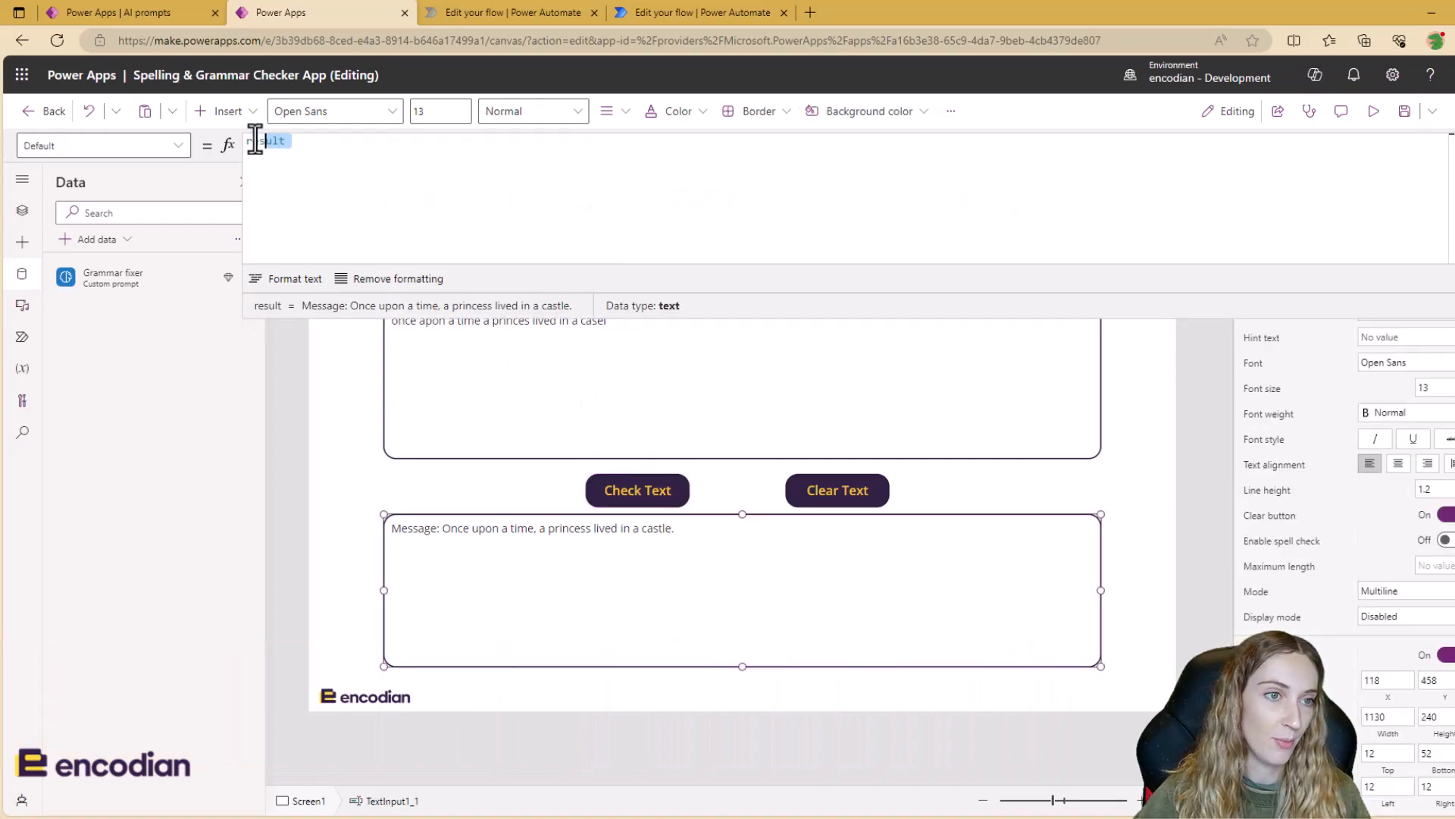
click(351, 170)
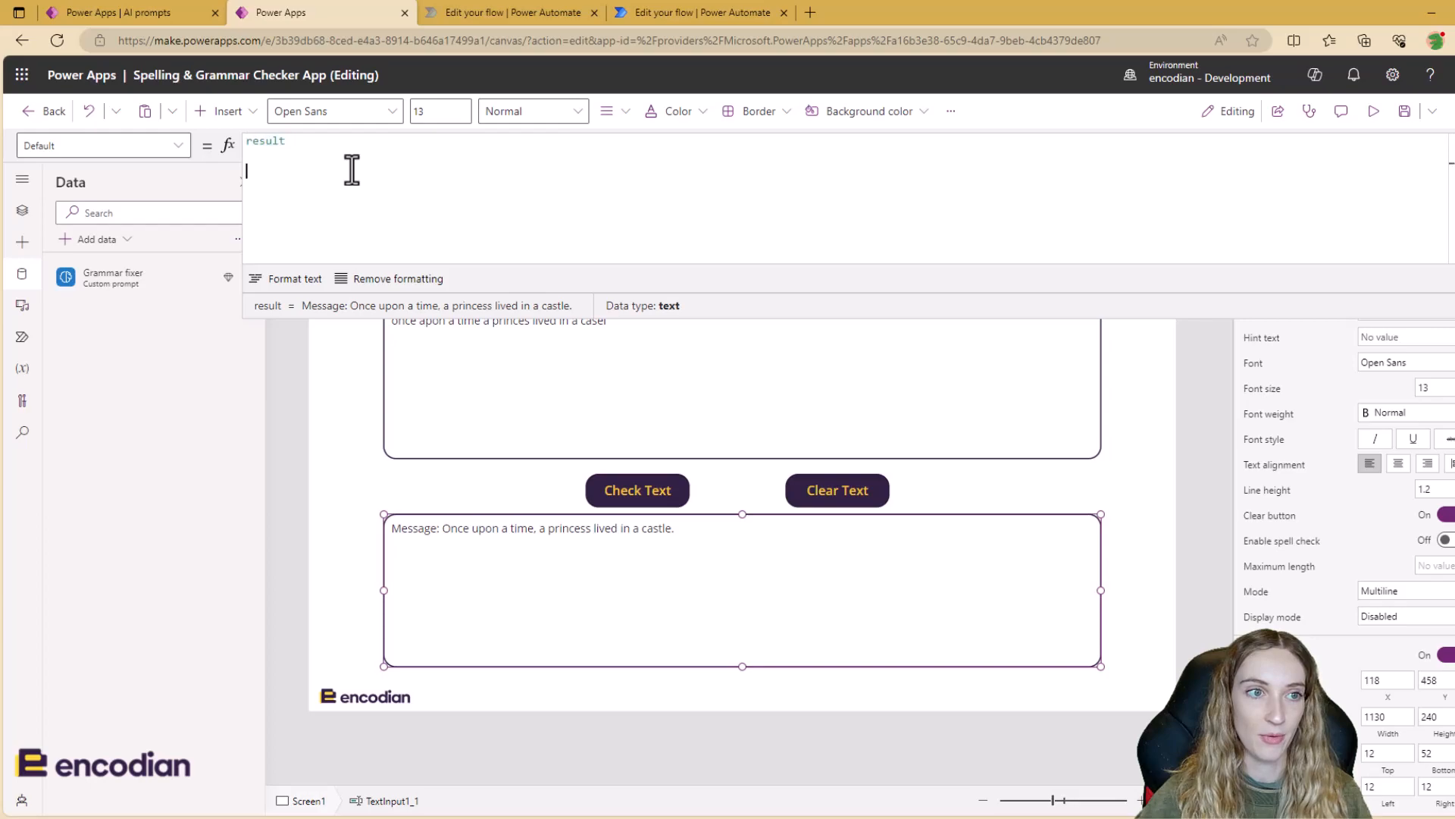
click(810, 487)
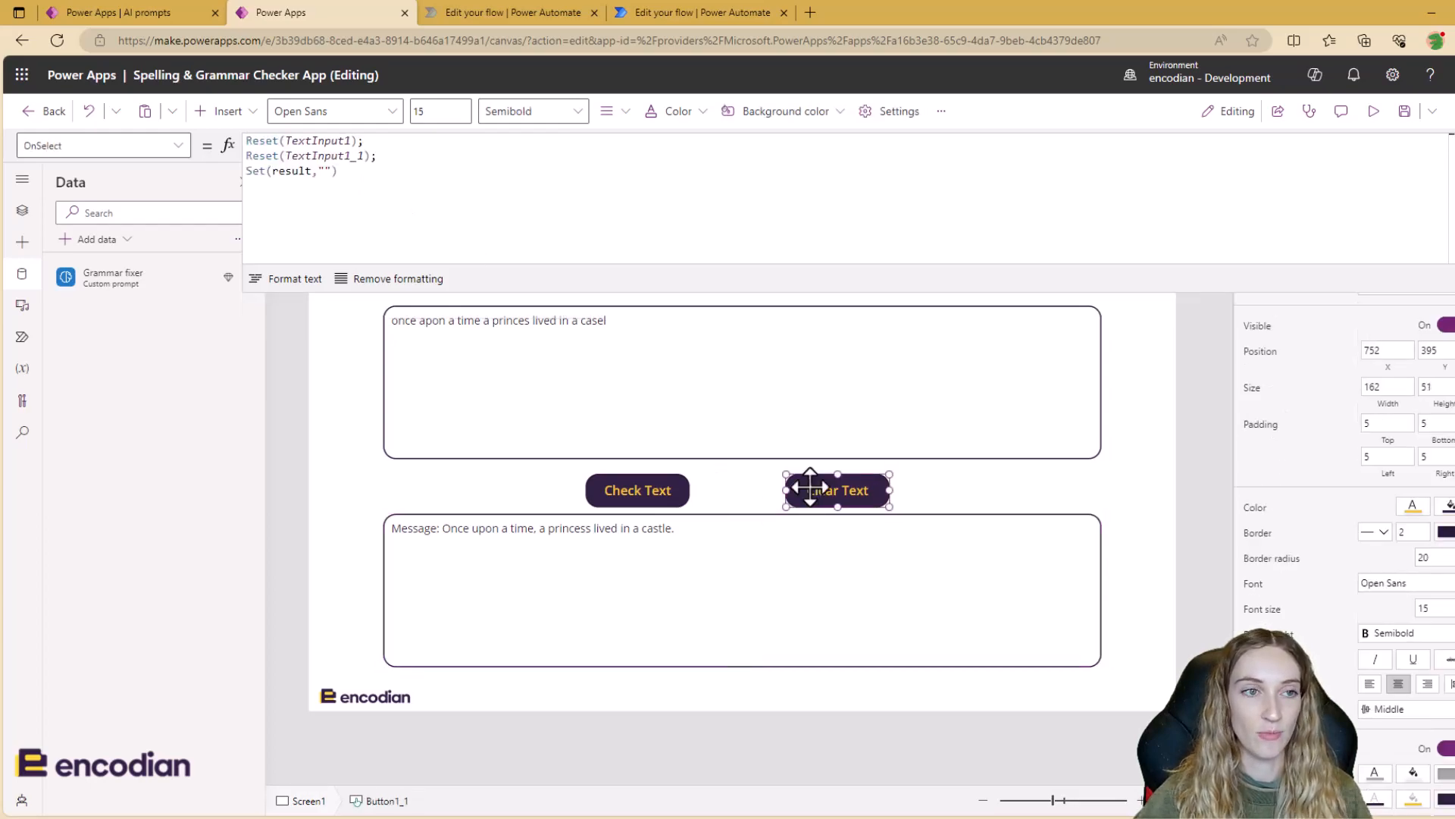
drag(379, 155, 234, 143)
drag(376, 182, 241, 175)
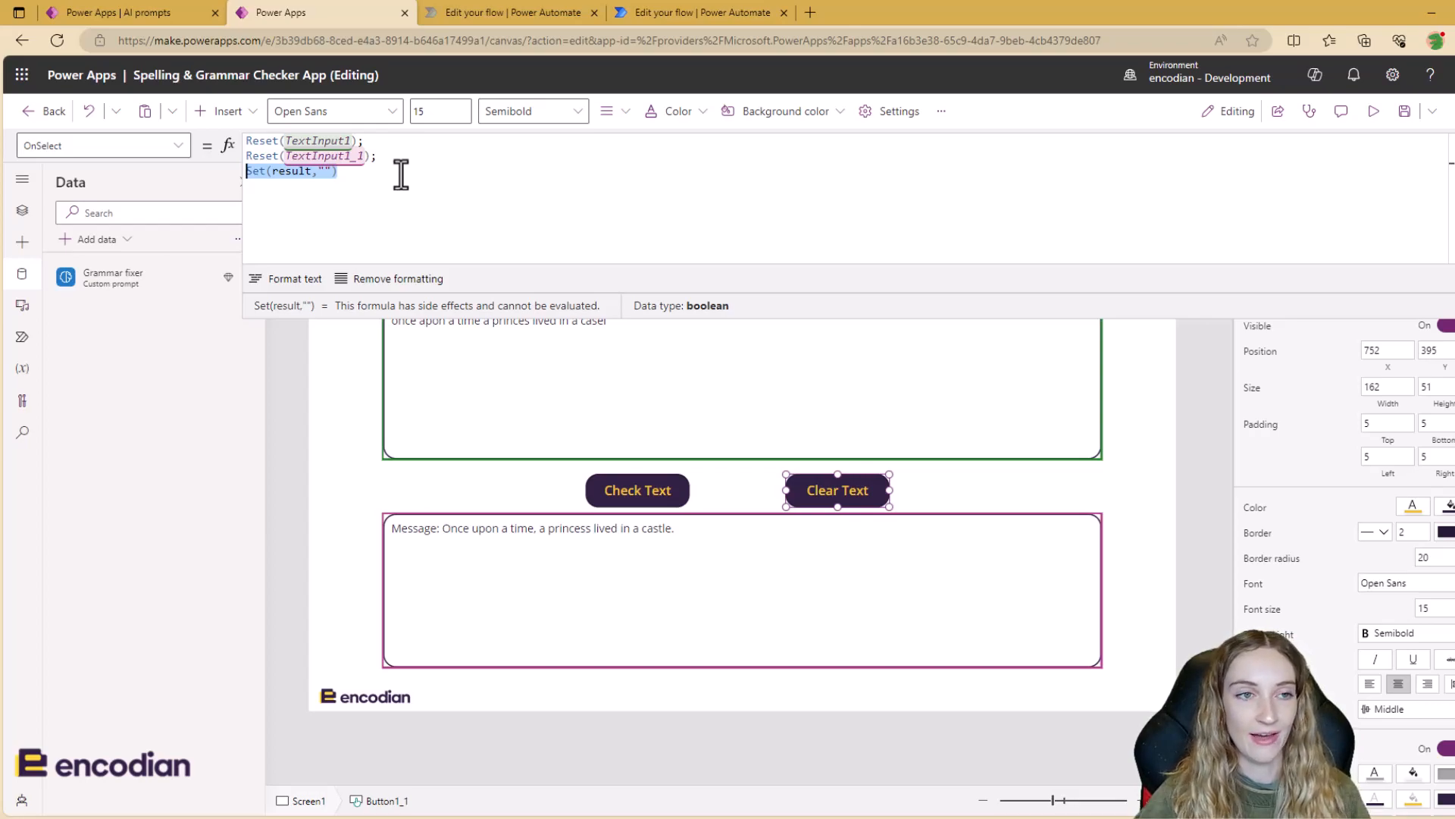
click(400, 173)
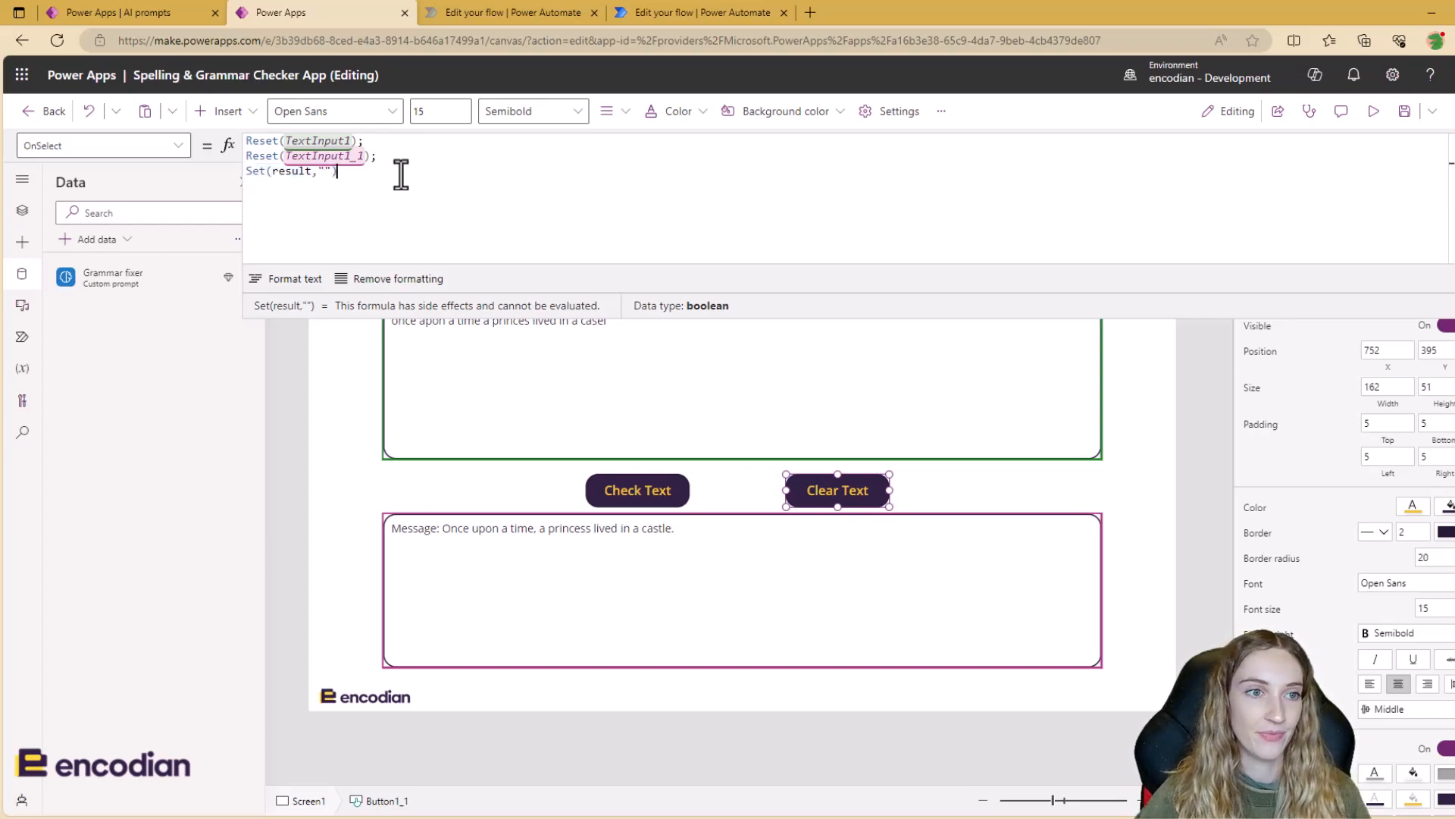
Preview the app again, rerun the check on the same input text, and inspect the corrected sentence.
click(1372, 111)
click(599, 501)
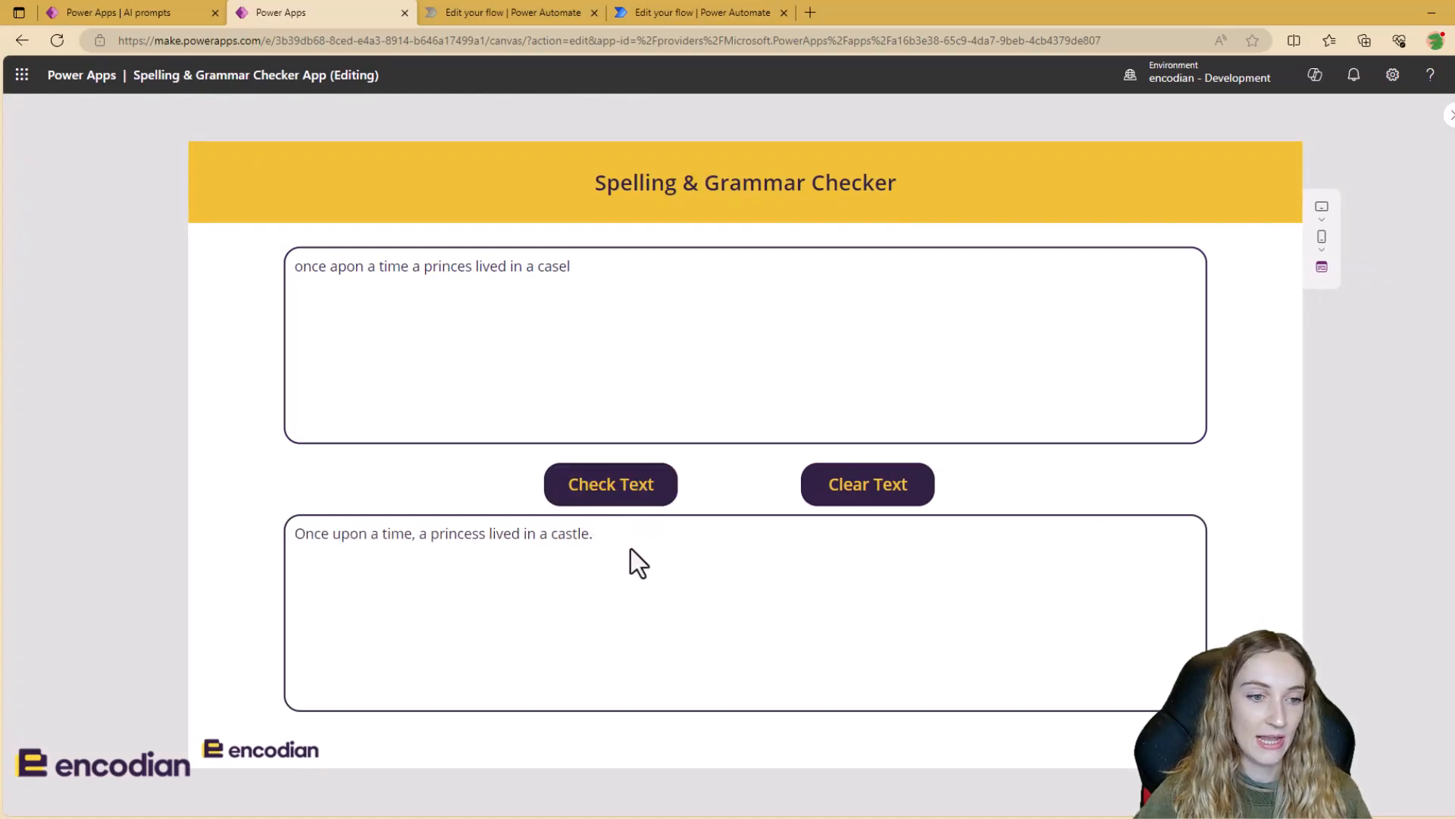
drag(591, 541, 340, 558)
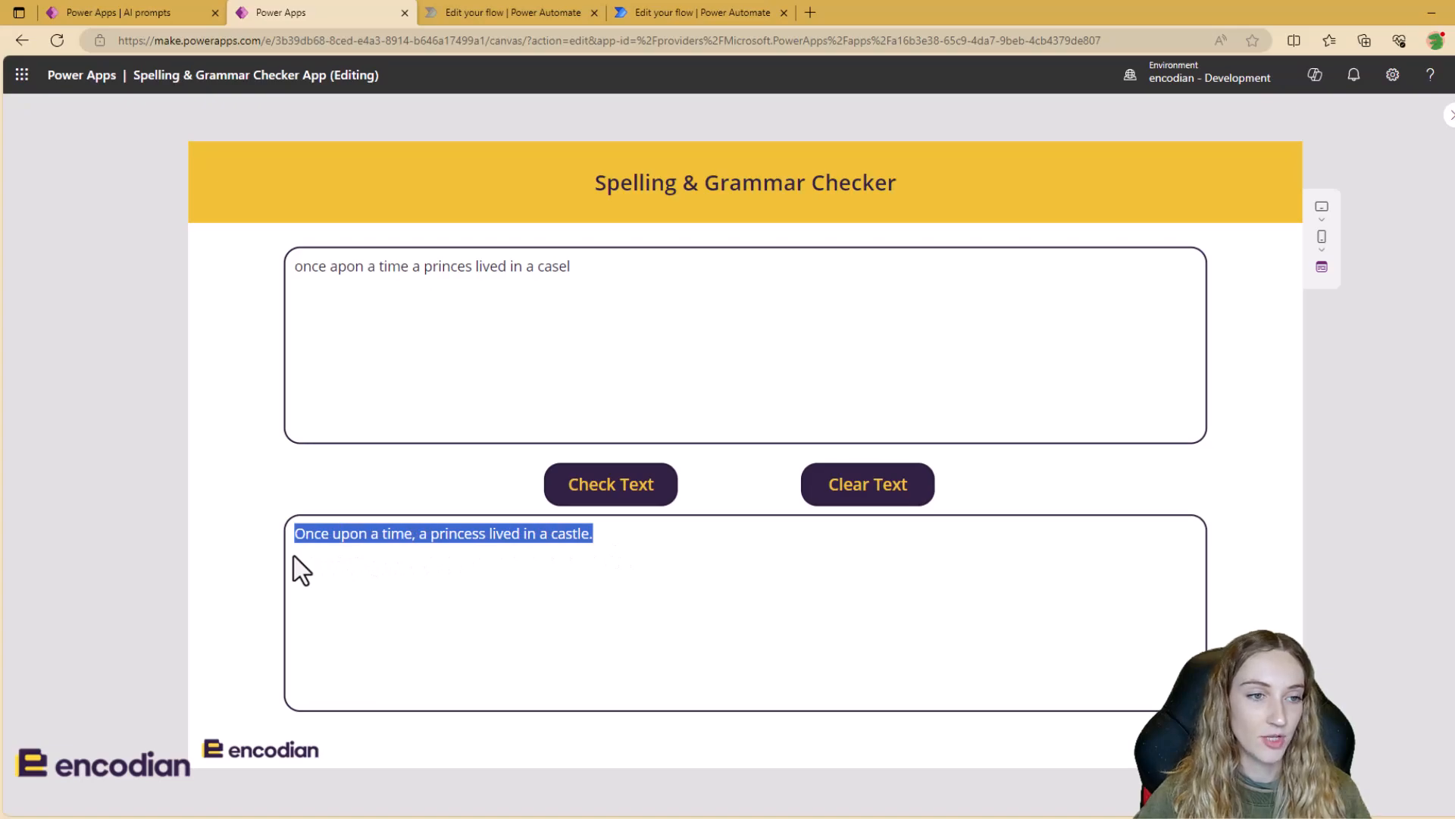
click(827, 528)
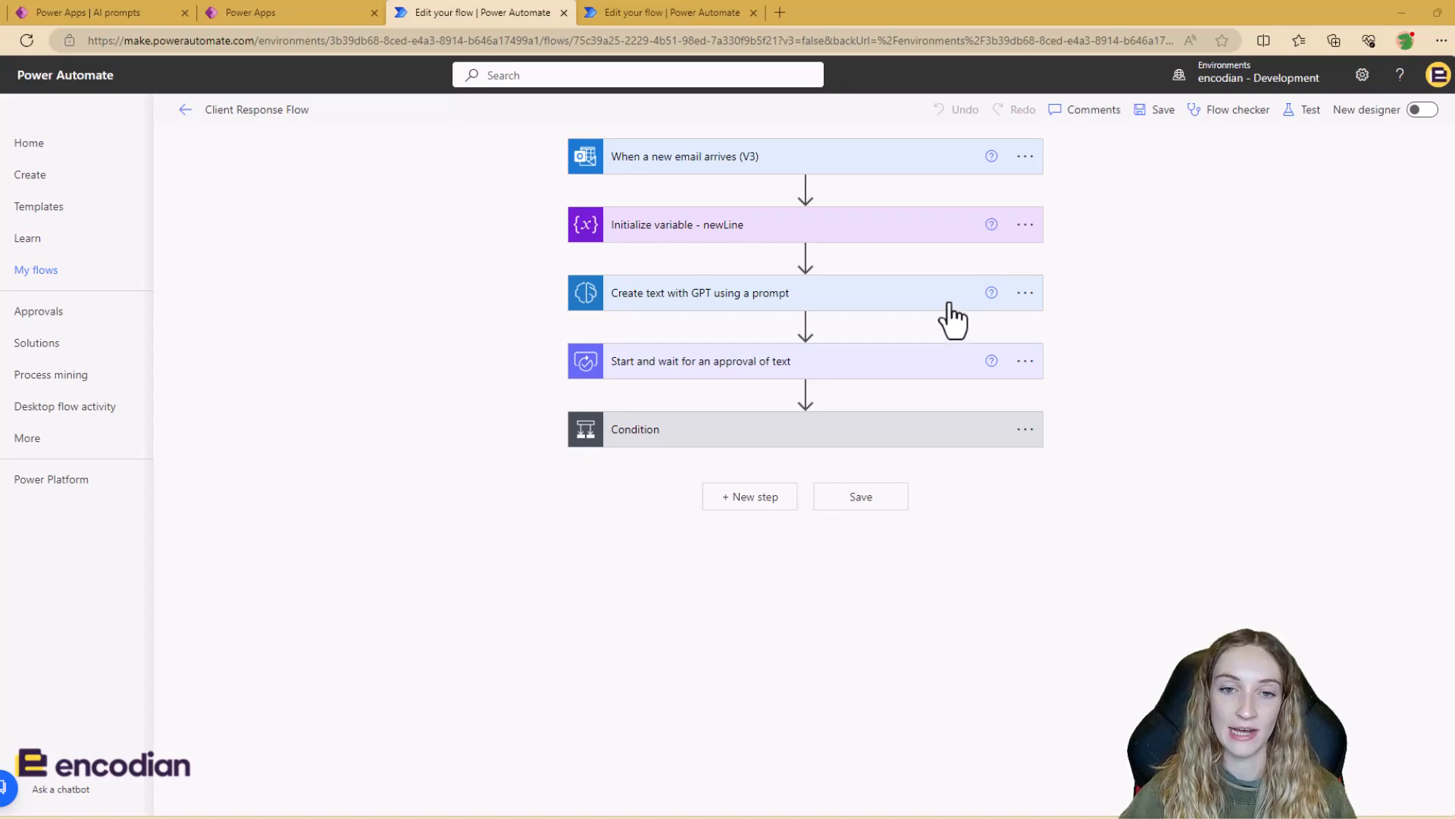
Insert an AI Builder "Create text with GPT using a prompt" action before the approval action and list its available prompts.
click(804, 327)
click(804, 348)
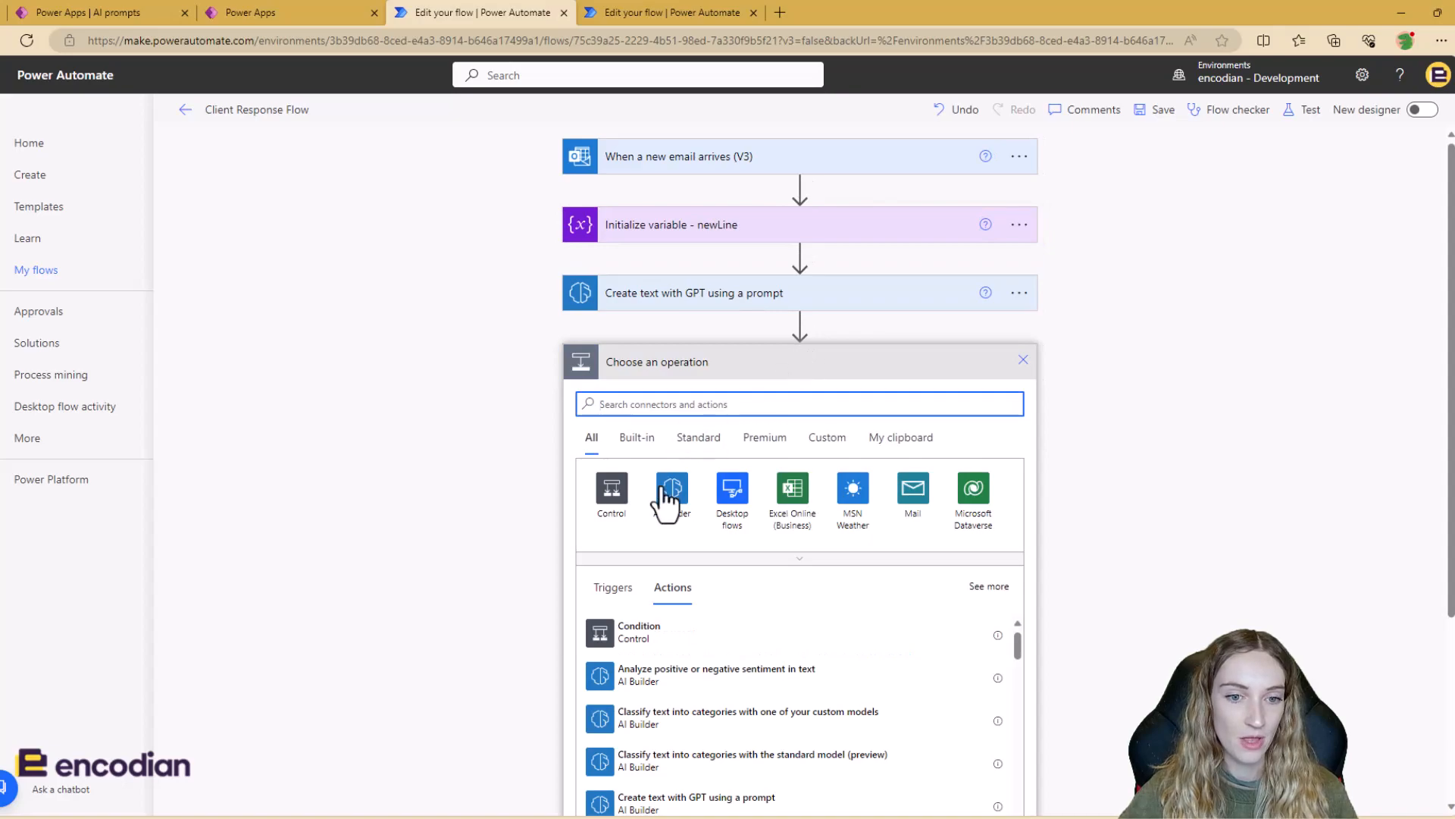
click(665, 502)
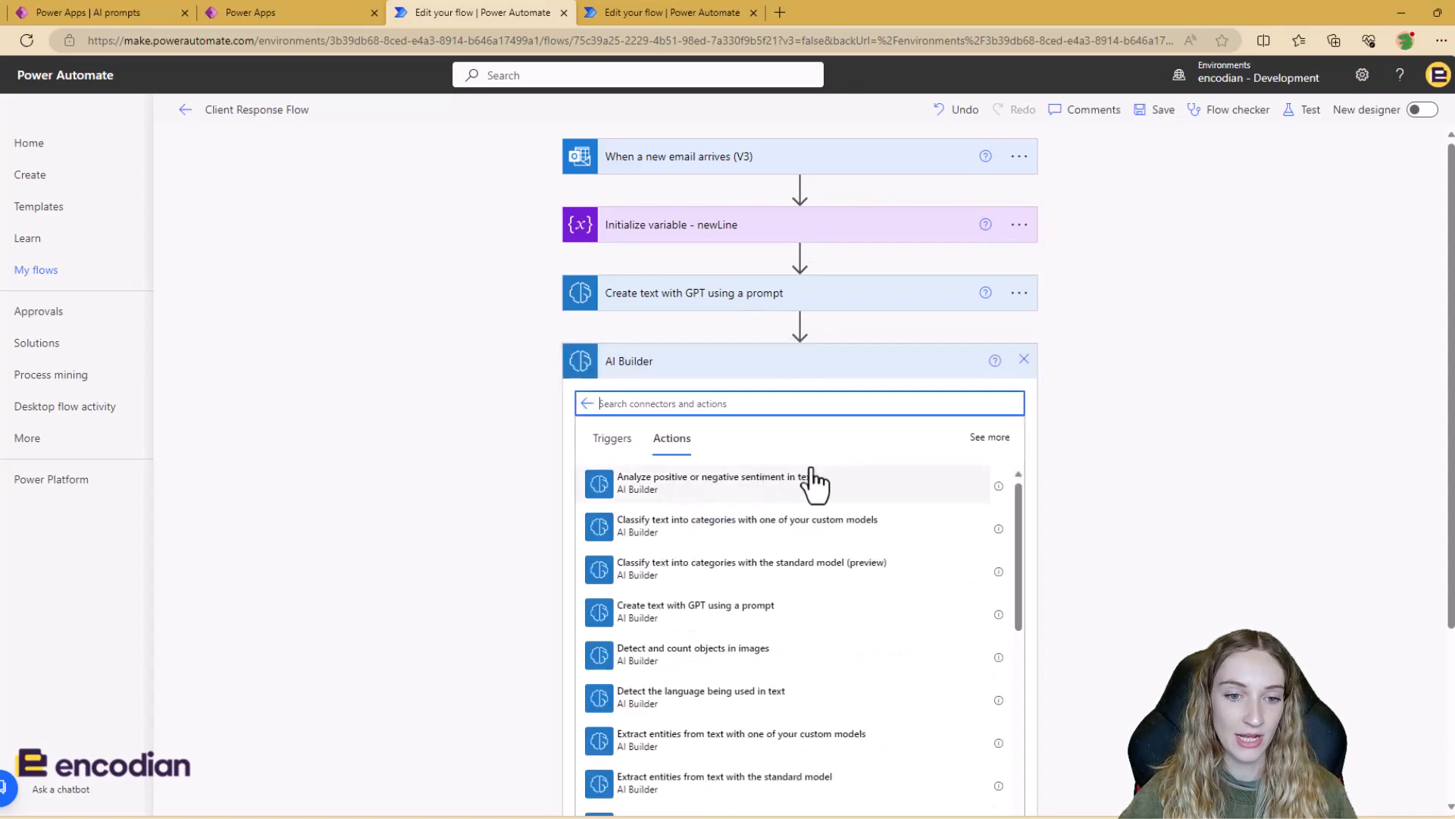
click(807, 622)
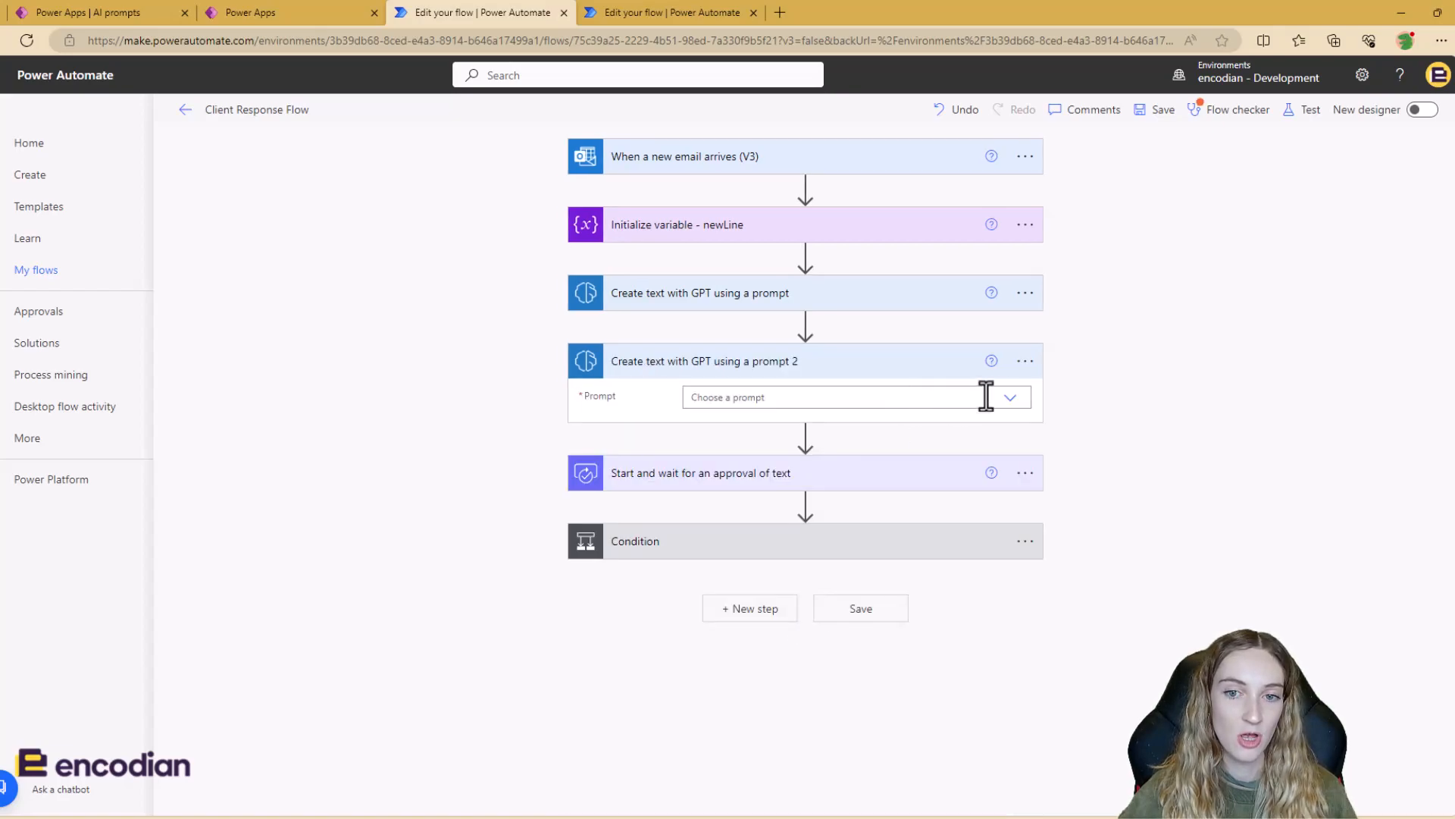
click(1010, 398)
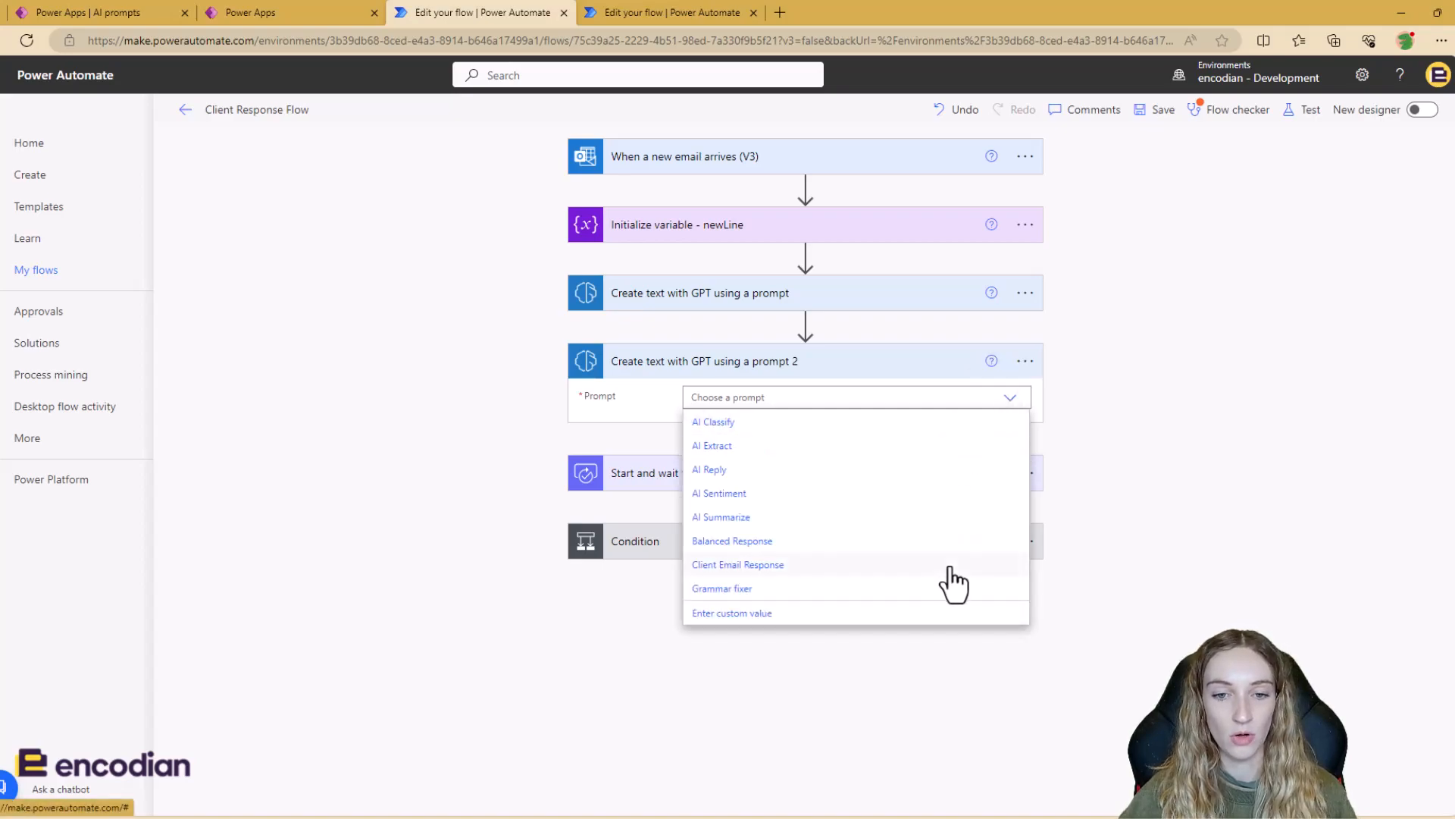
Delete the extra "Create text with GPT using a prompt 2" action from the flow.
click(1025, 361)
click(1085, 585)
click(729, 473)
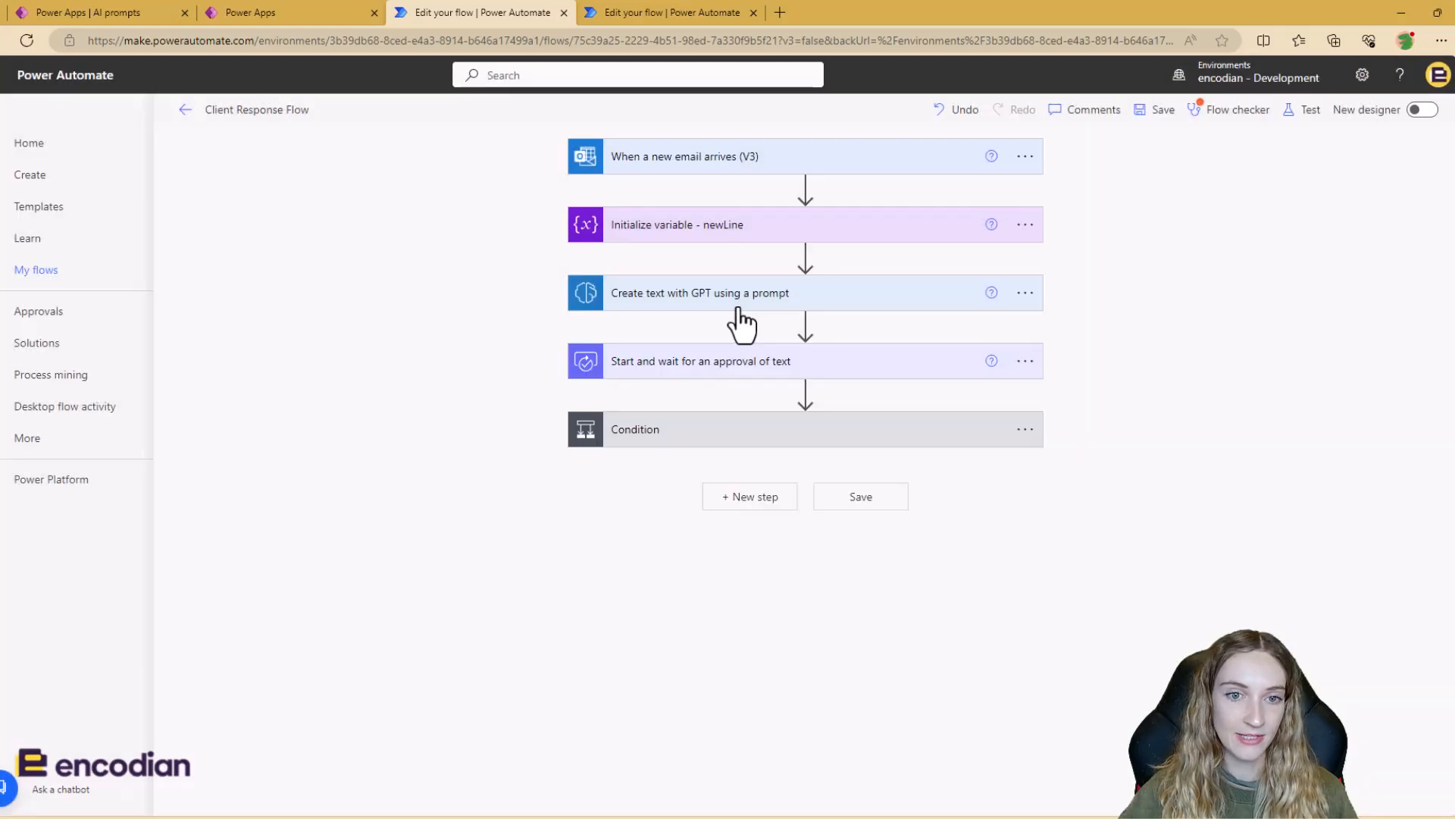
Examine the original GPT action's Client Email Response prompt and its name, client name and email inputs, then collapse the action.
click(739, 303)
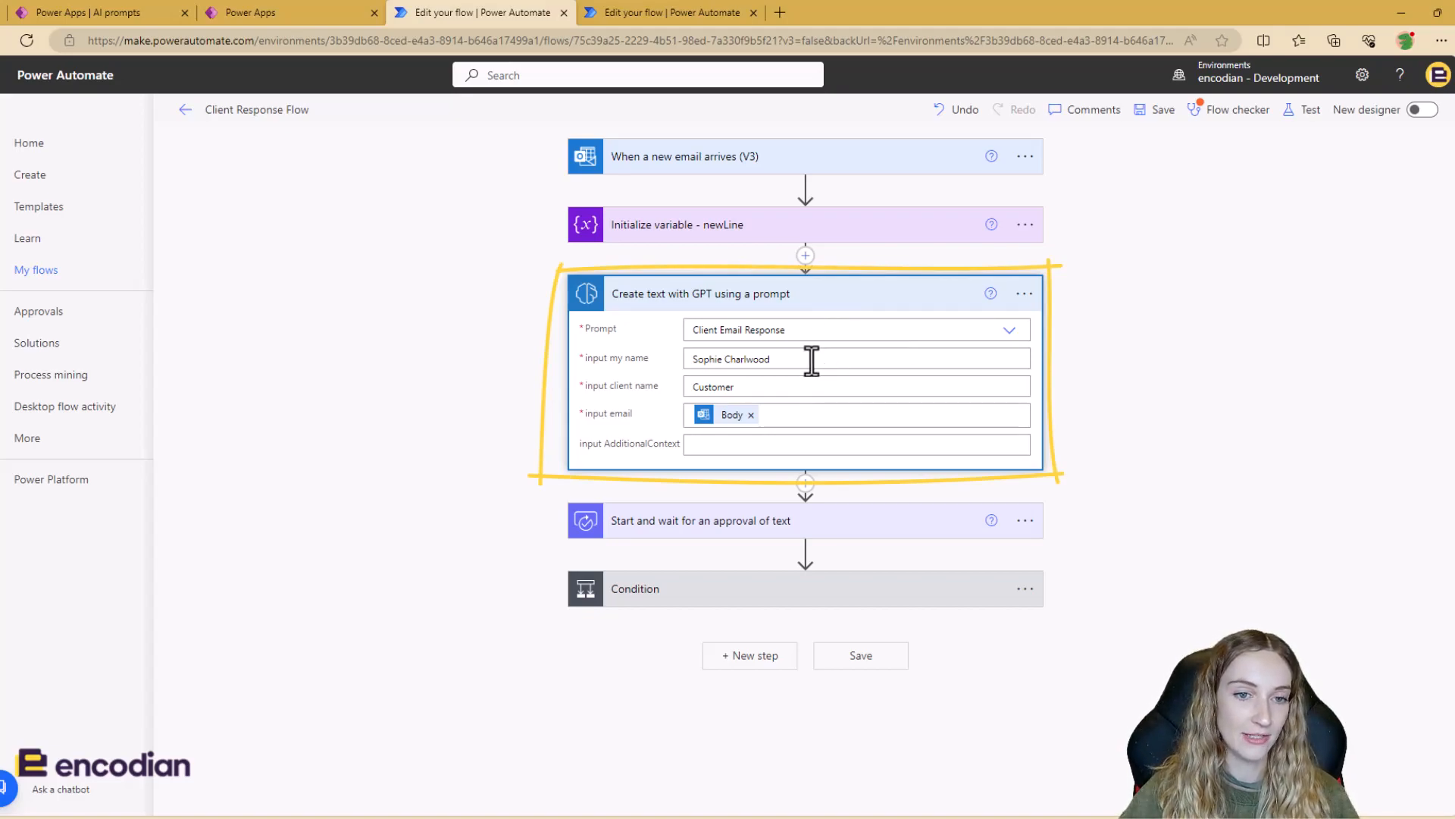
drag(809, 361, 671, 361)
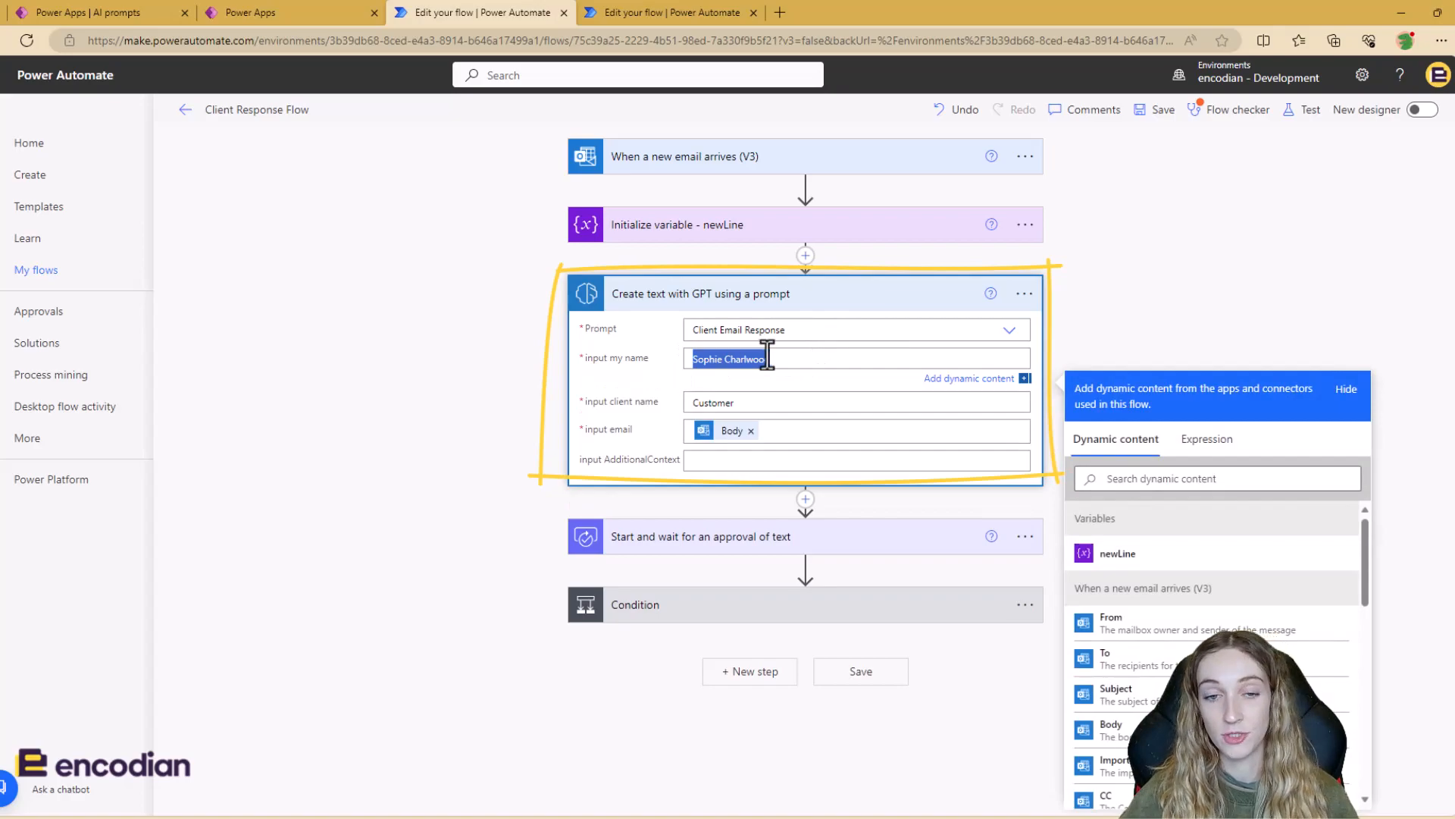
click(749, 395)
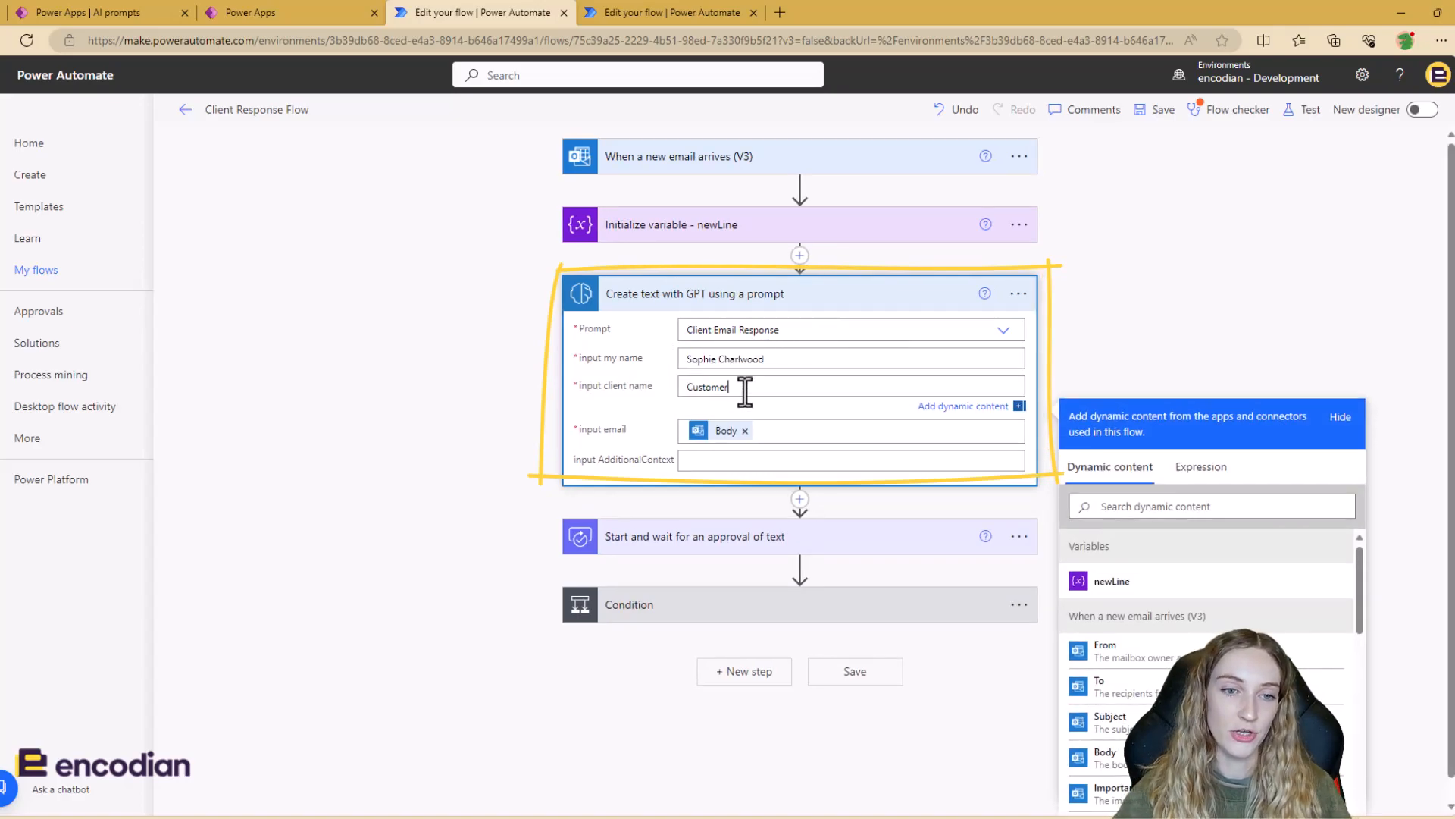
drag(745, 390, 652, 385)
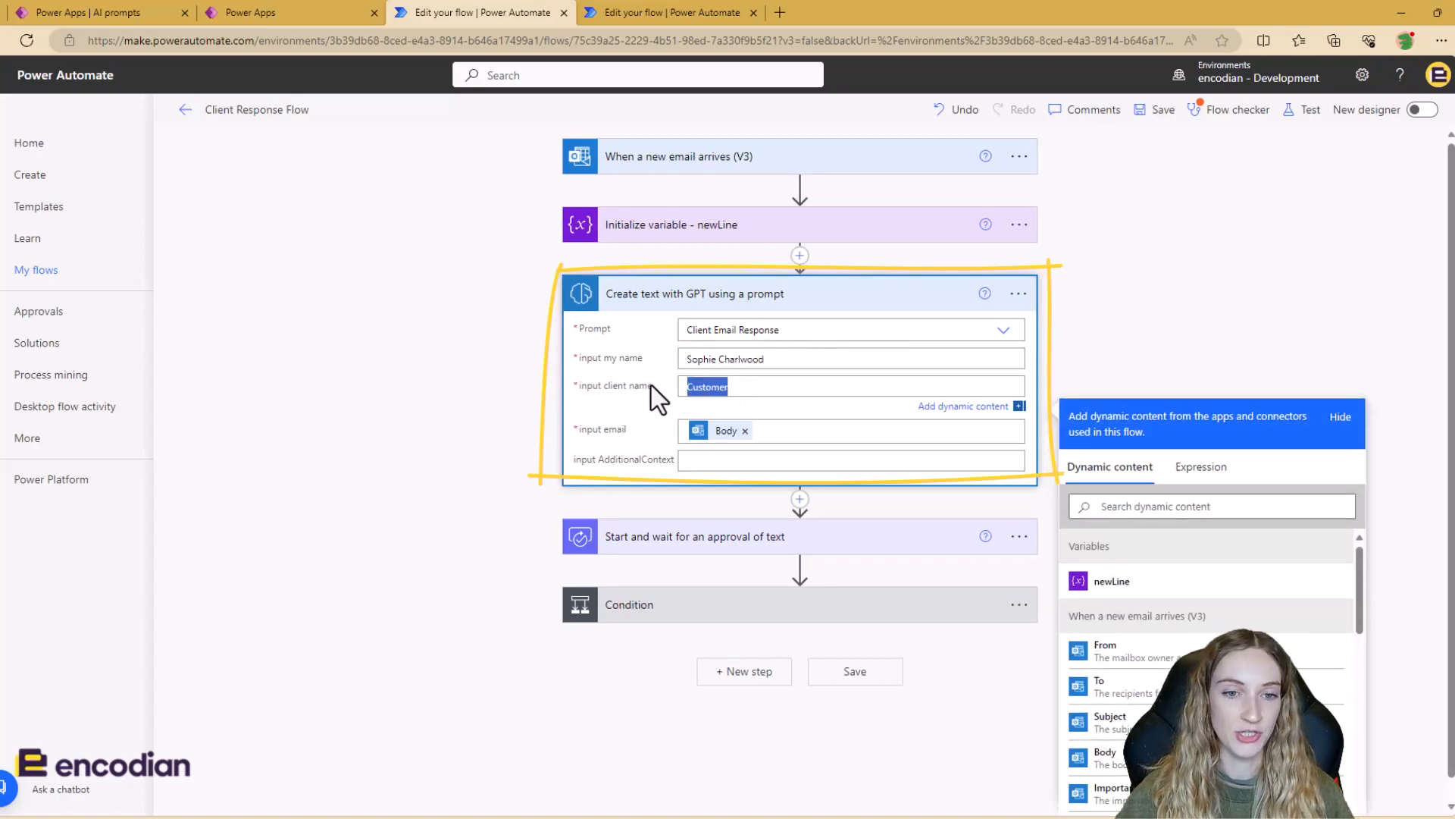
click(784, 389)
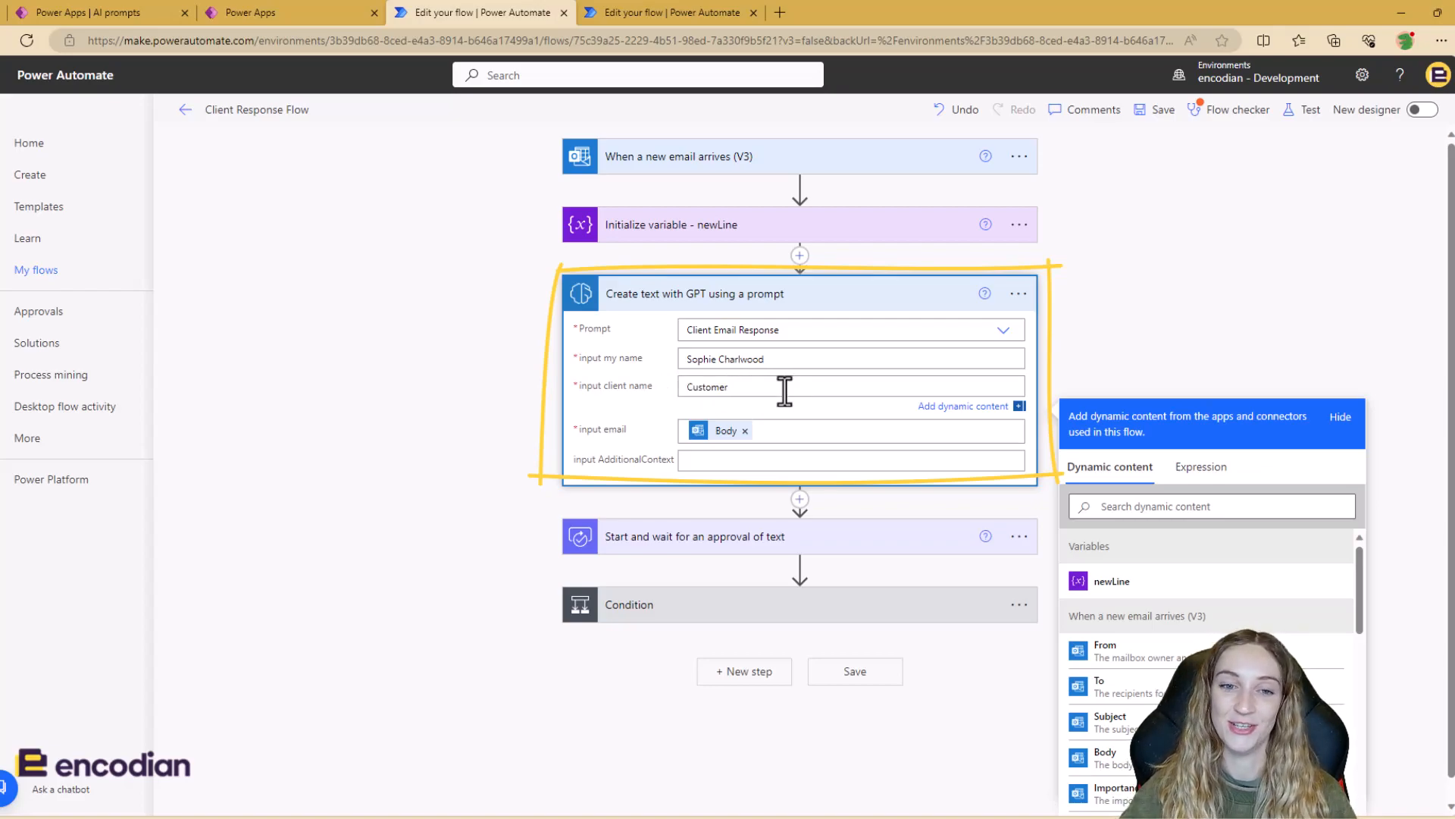
click(806, 430)
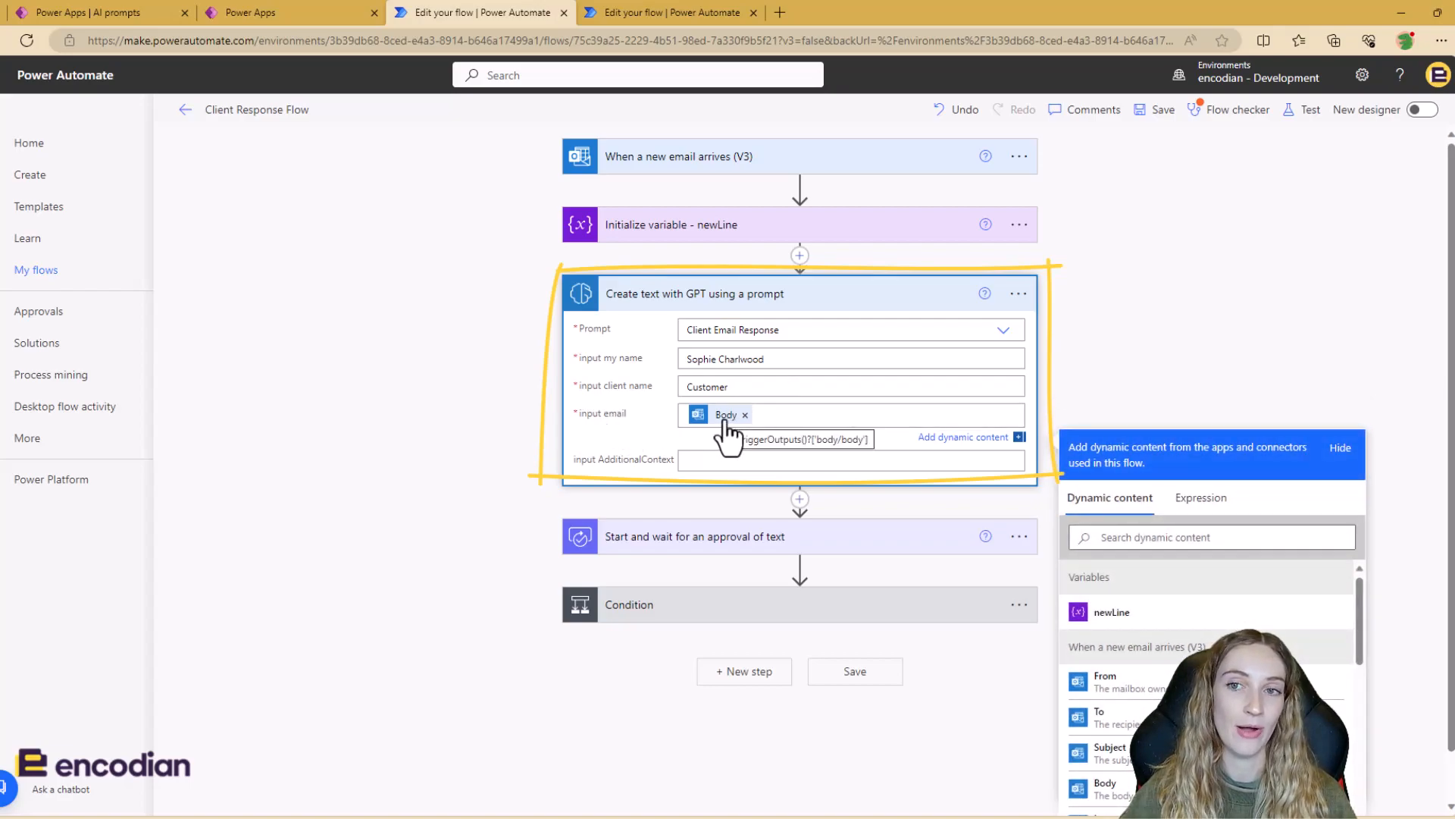
click(782, 307)
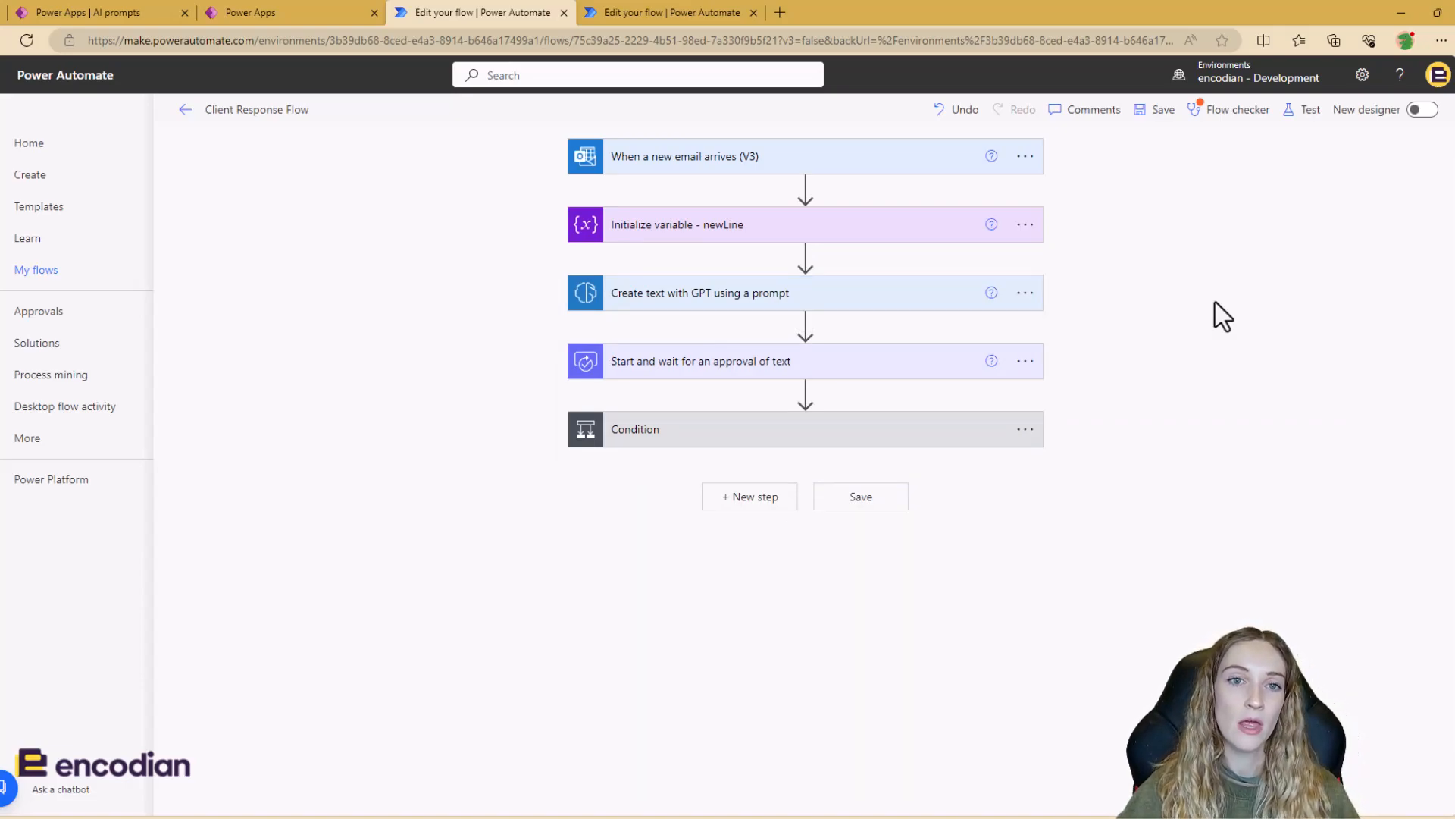
Expand the new email trigger, the GPT action and the approval action, and review the folder, prompt and approval settings.
click(927, 166)
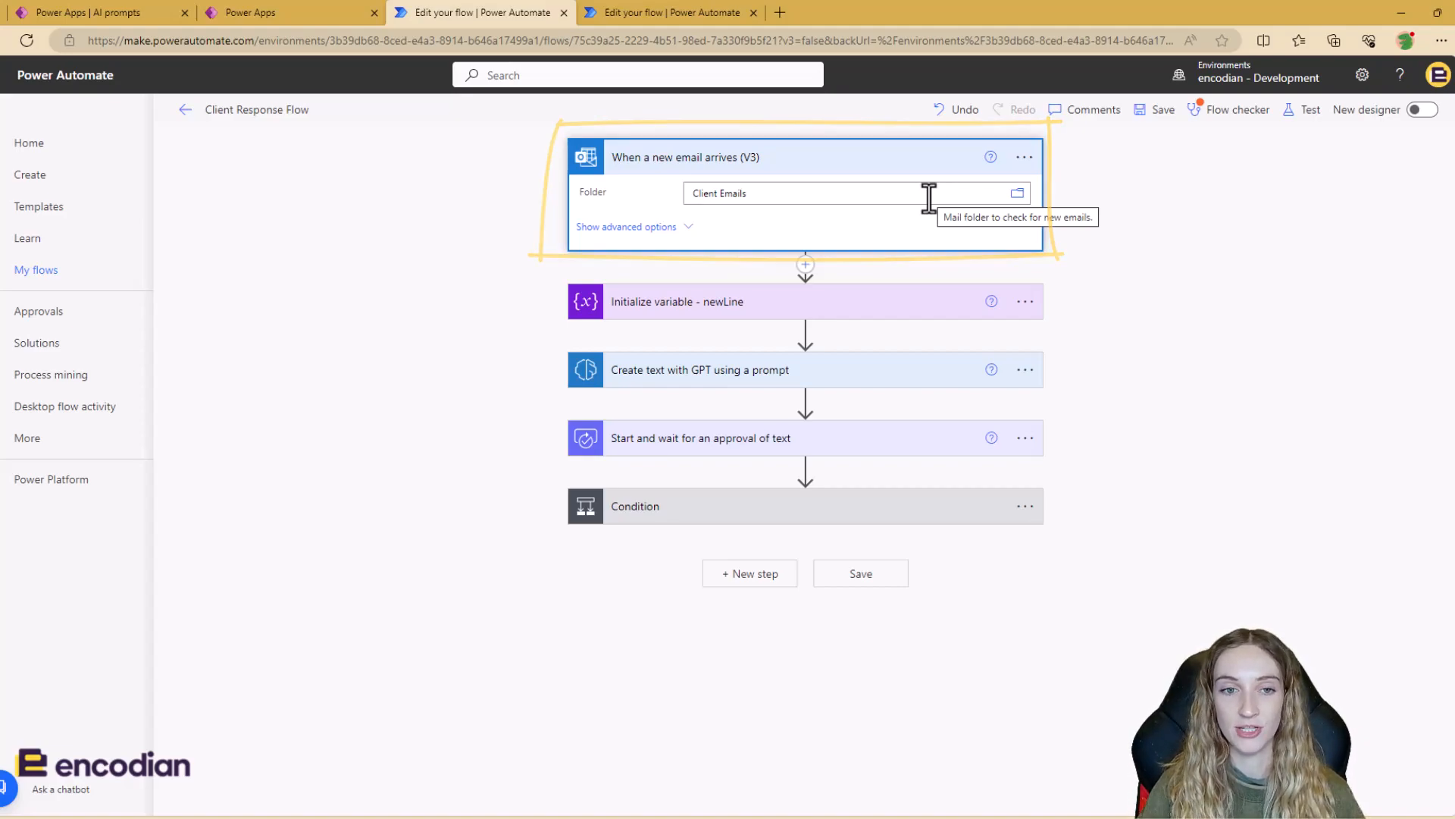
click(889, 372)
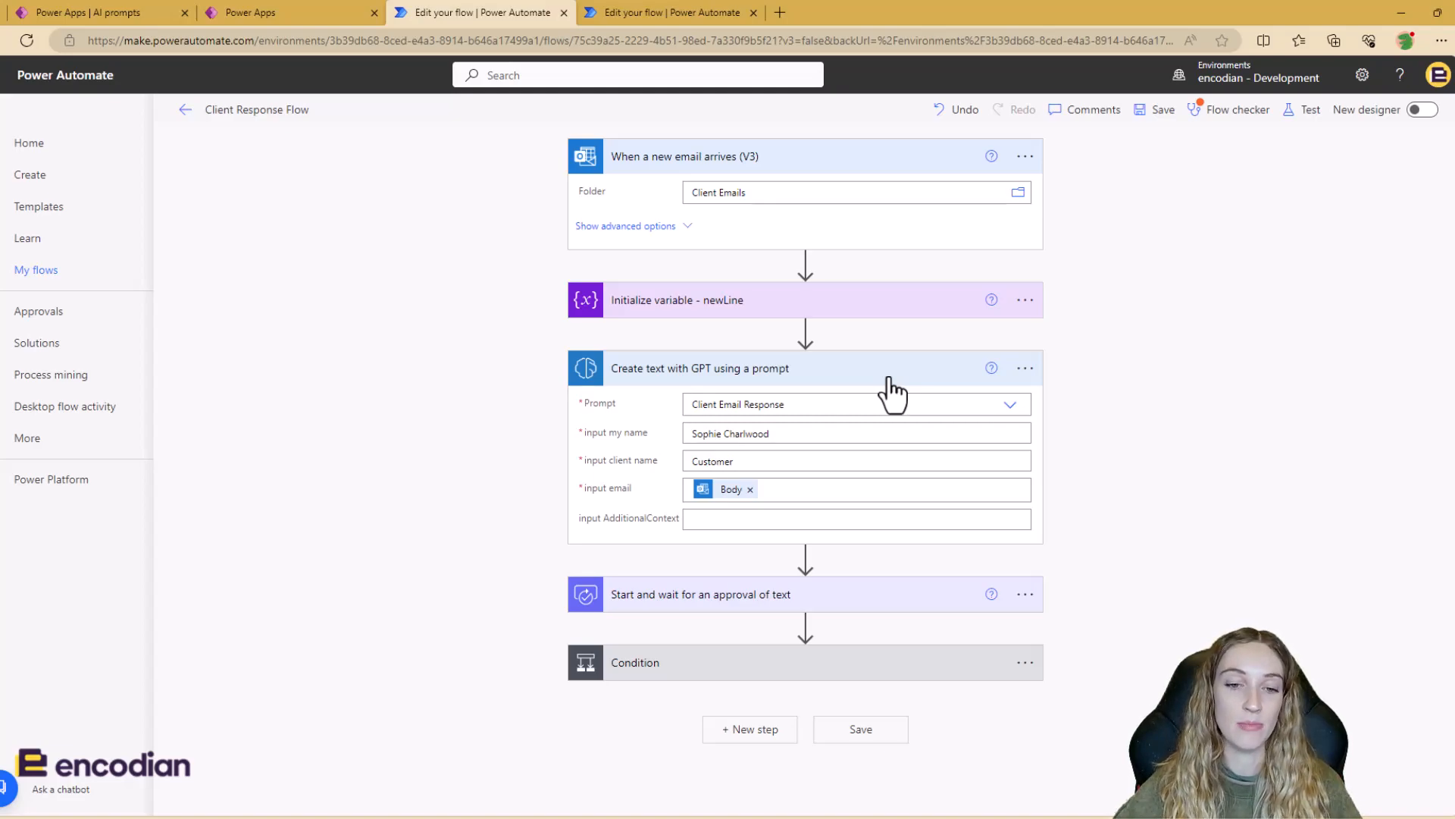
click(883, 605)
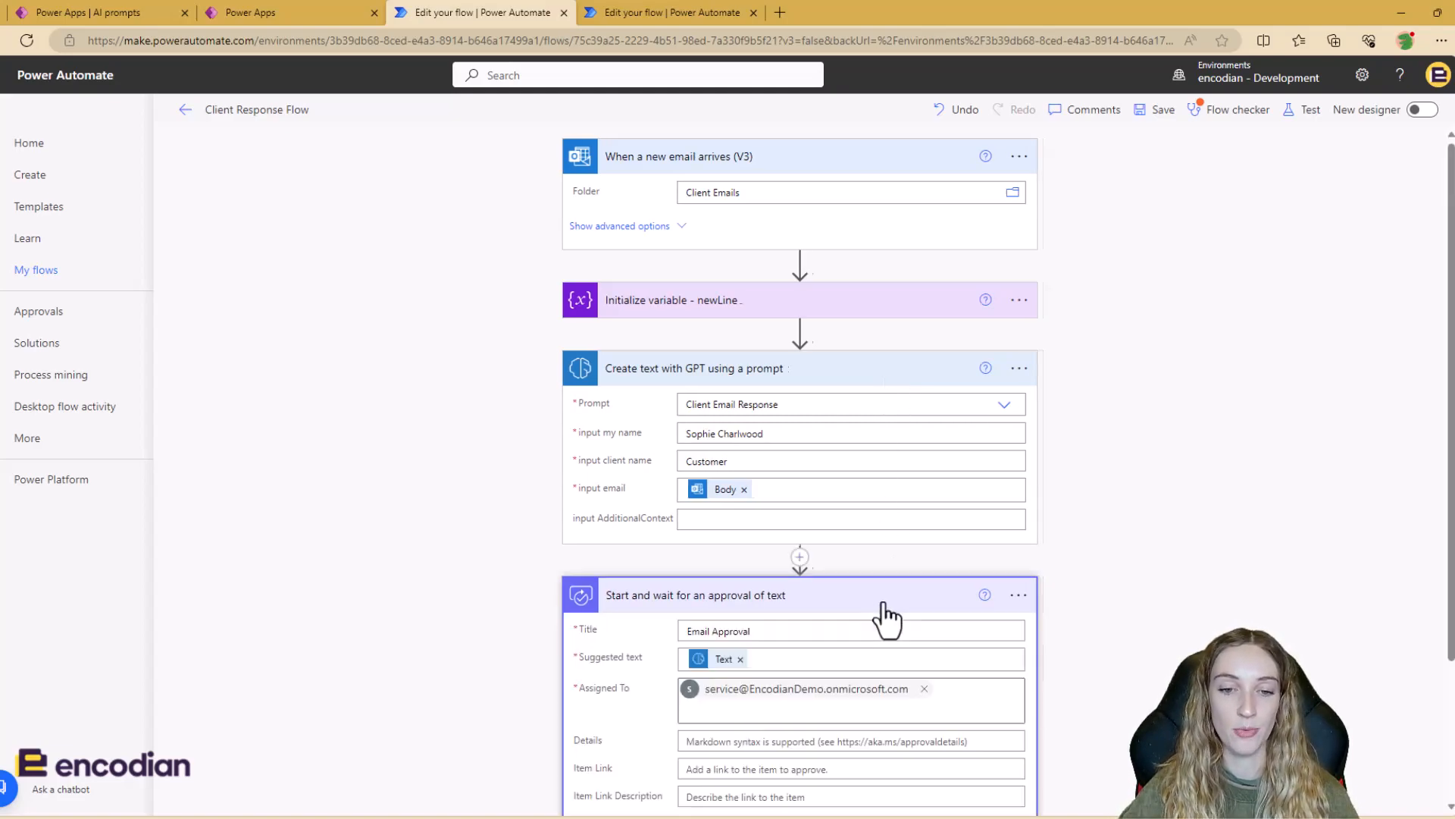
scroll(926, 471, down, 2)
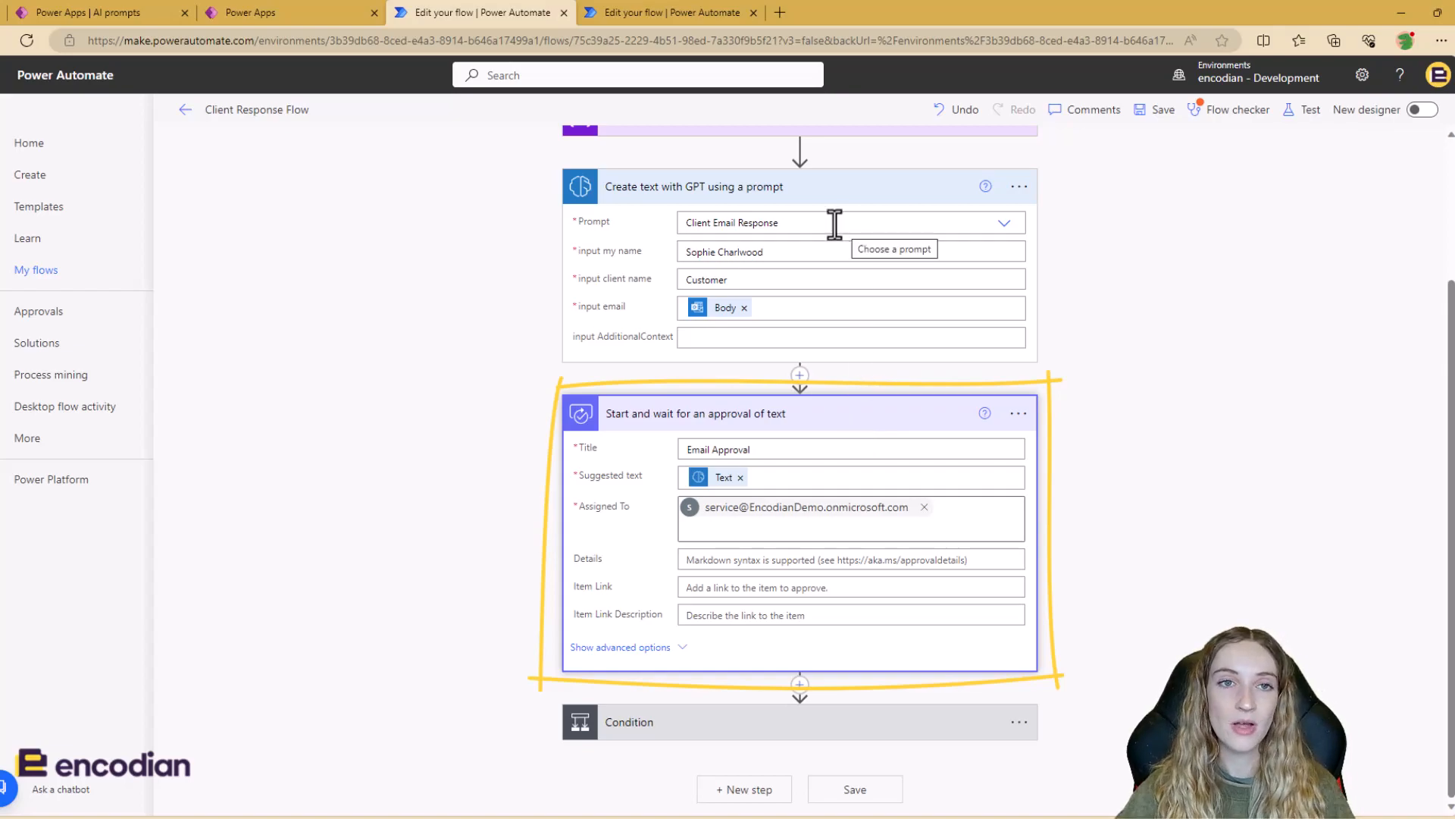
Switch to the flow named "warning", save it, and examine the action suggested in the save notice.
click(666, 4)
drag(861, 298, 929, 325)
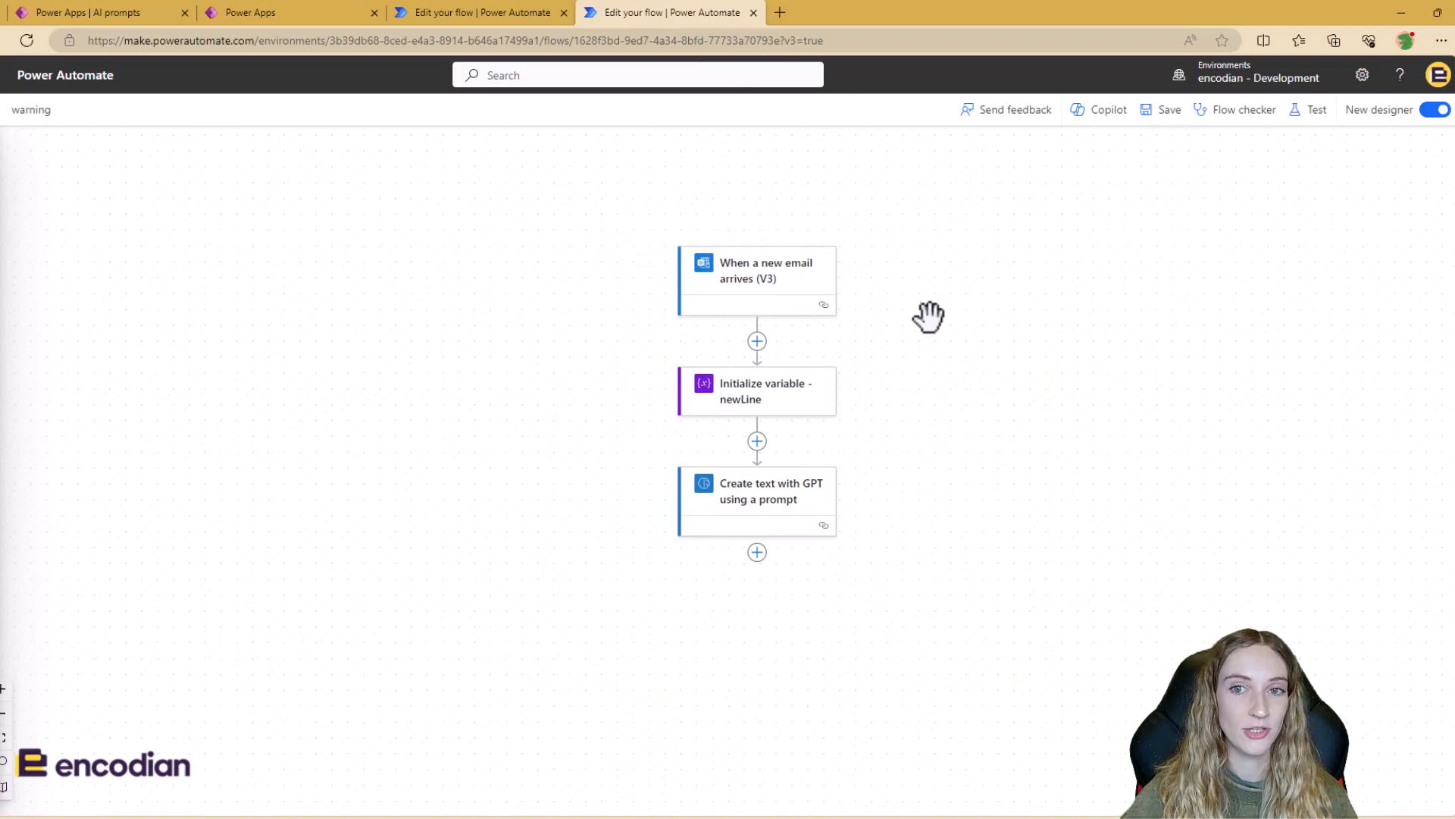
click(1148, 119)
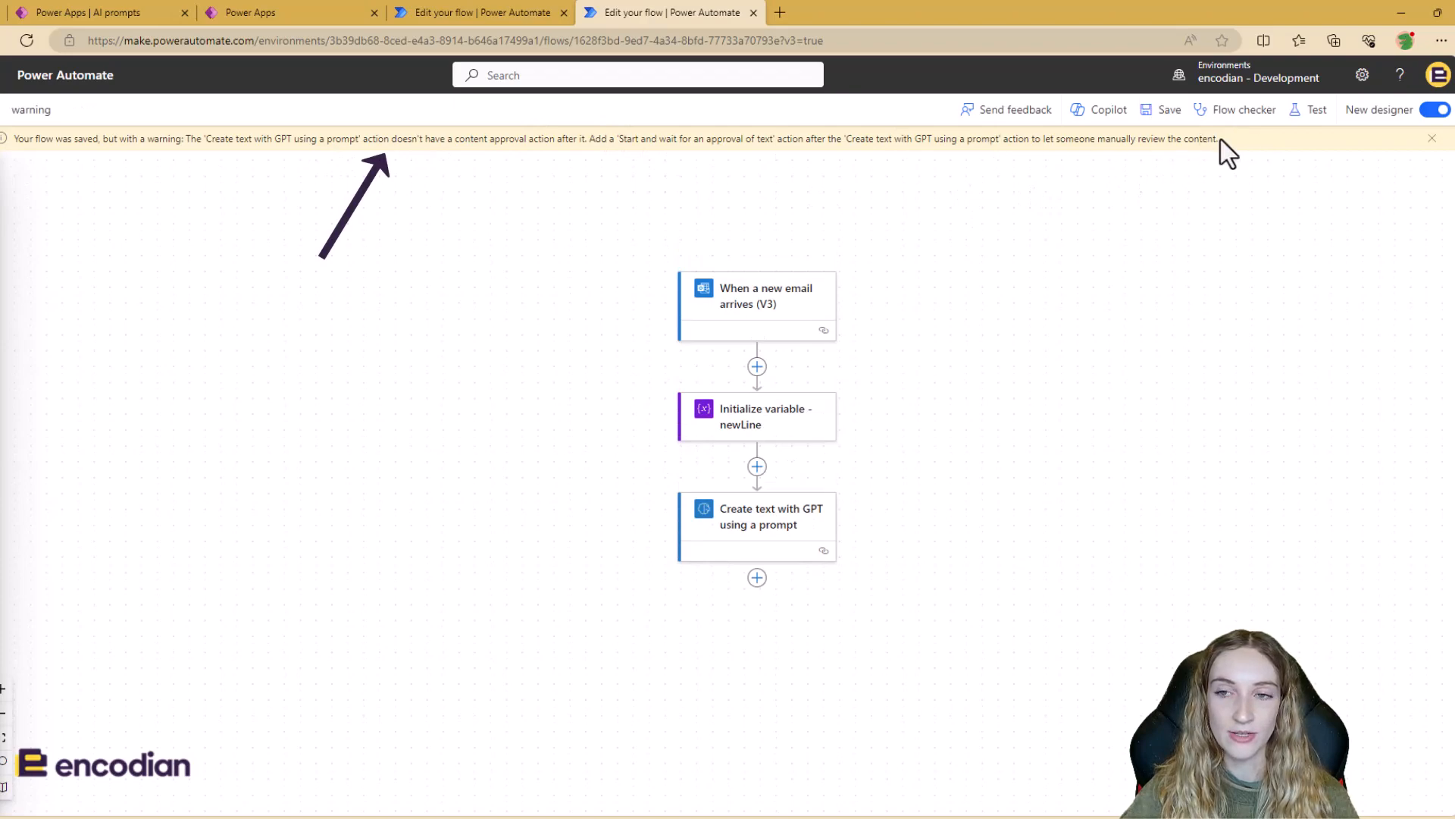
drag(1221, 139, 777, 146)
click(519, 158)
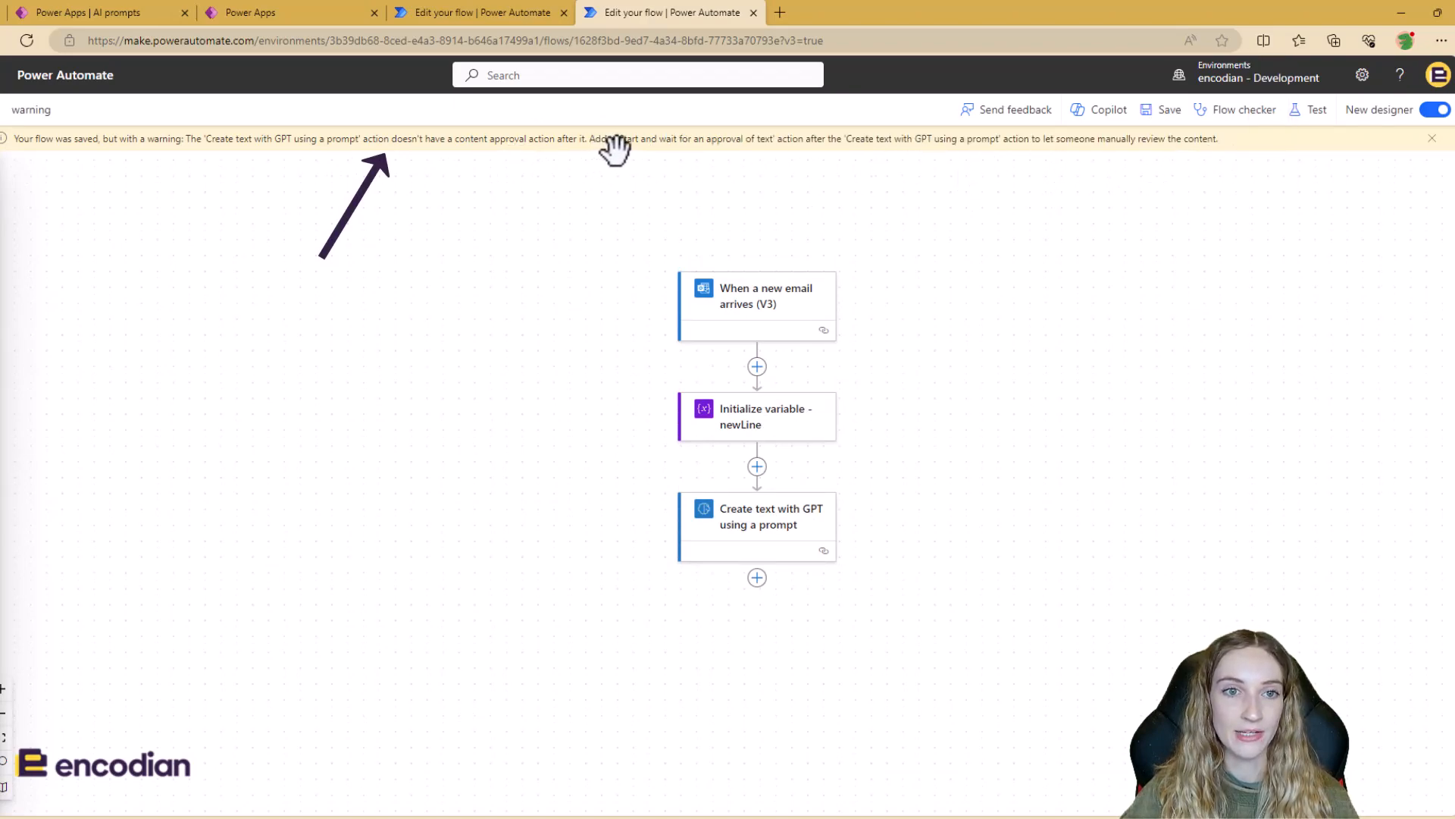
drag(618, 144, 763, 147)
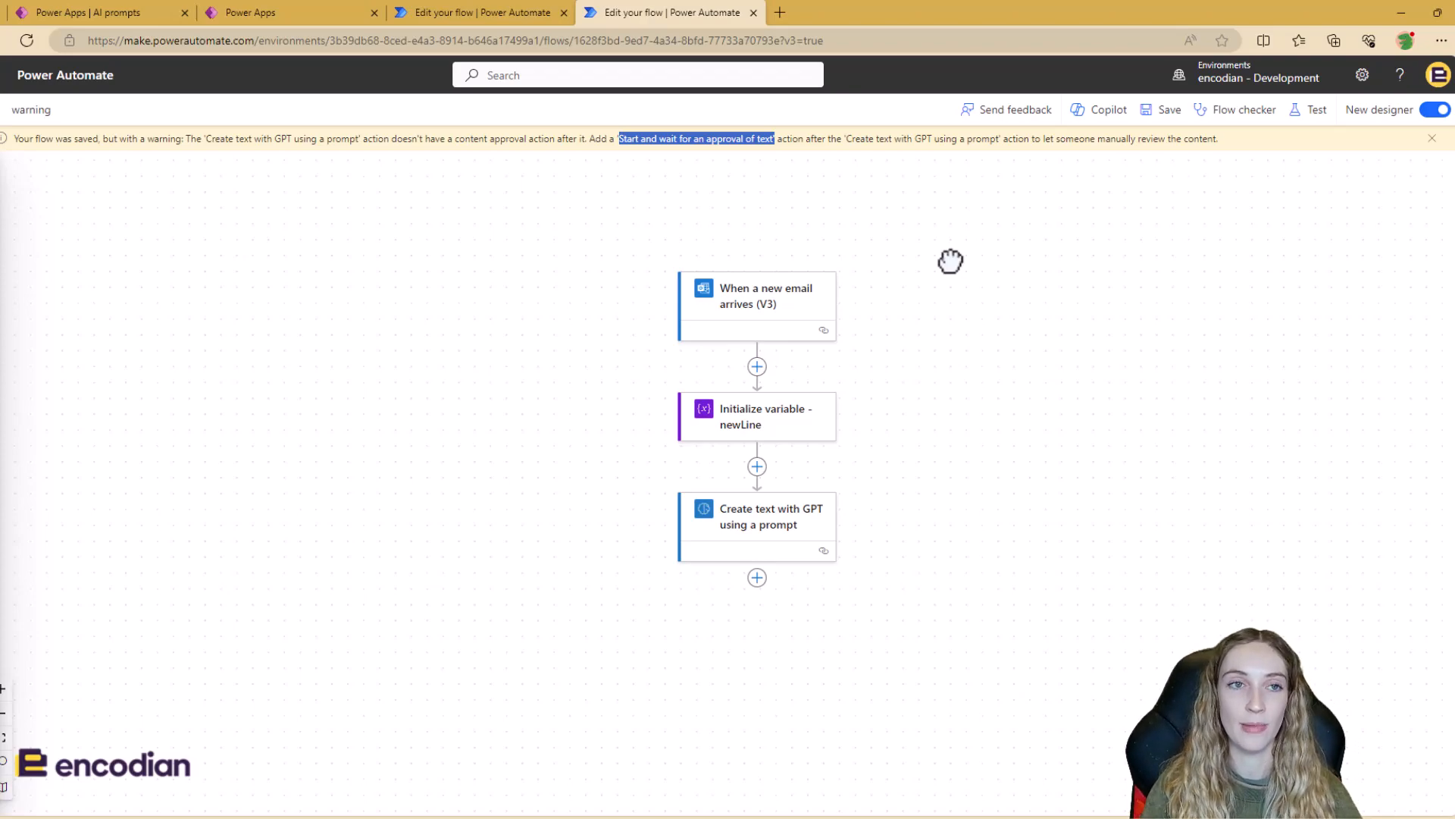
Return to the Client Response Flow, expand the Condition, and examine its Outcome comparison with Approve and its If yes and If no branches.
click(500, 13)
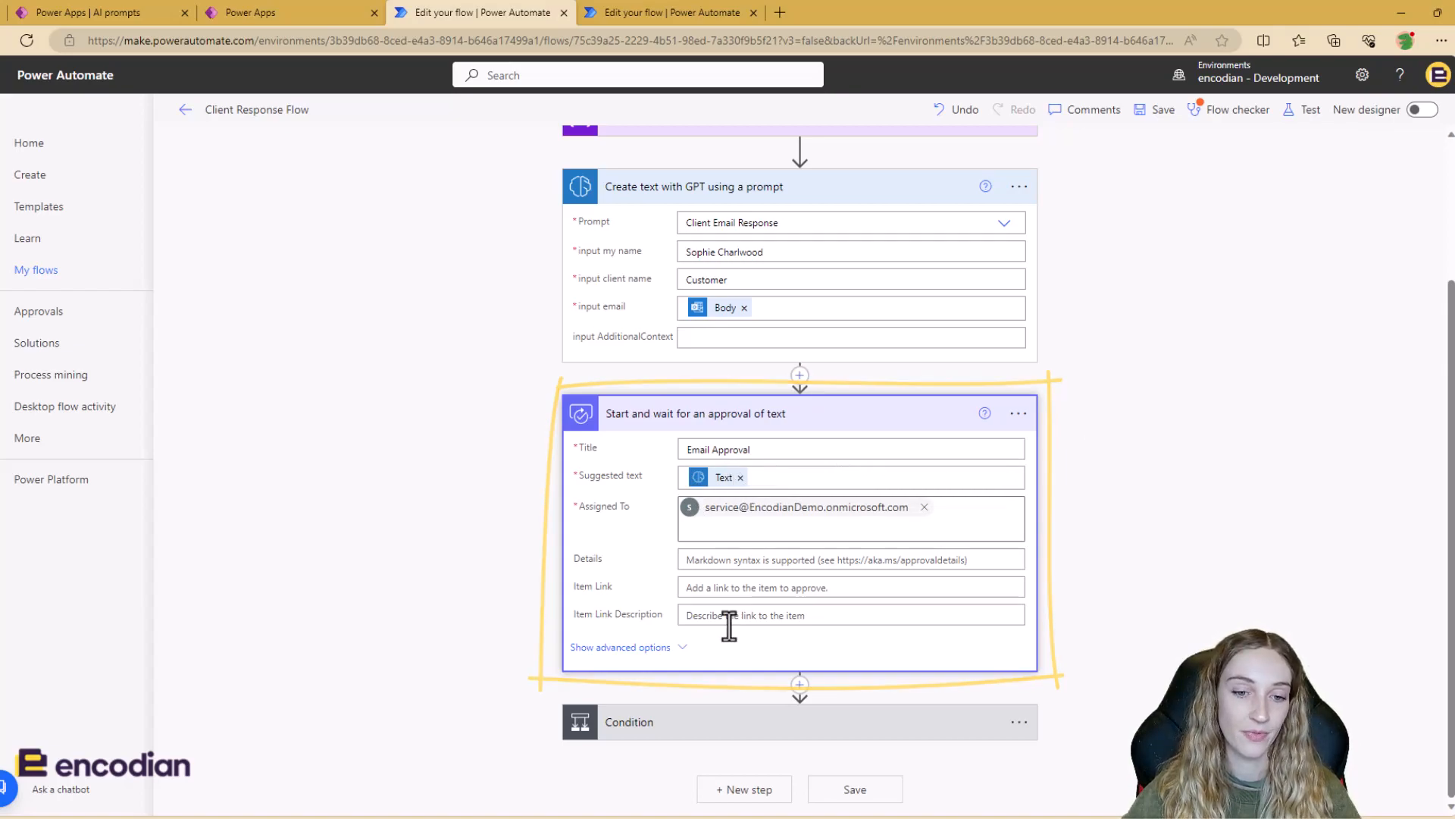
click(736, 722)
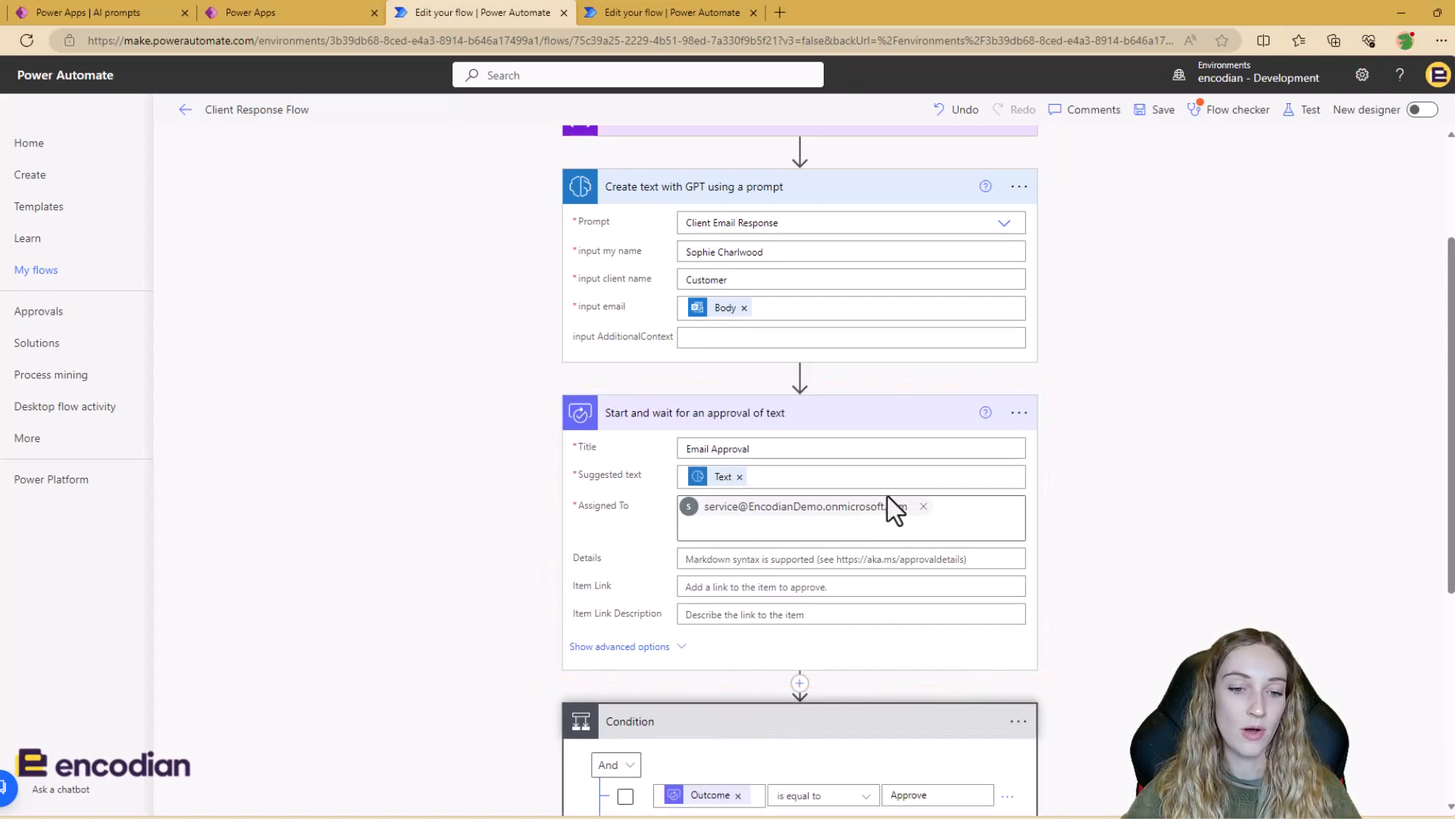
scroll(889, 497, down, 4)
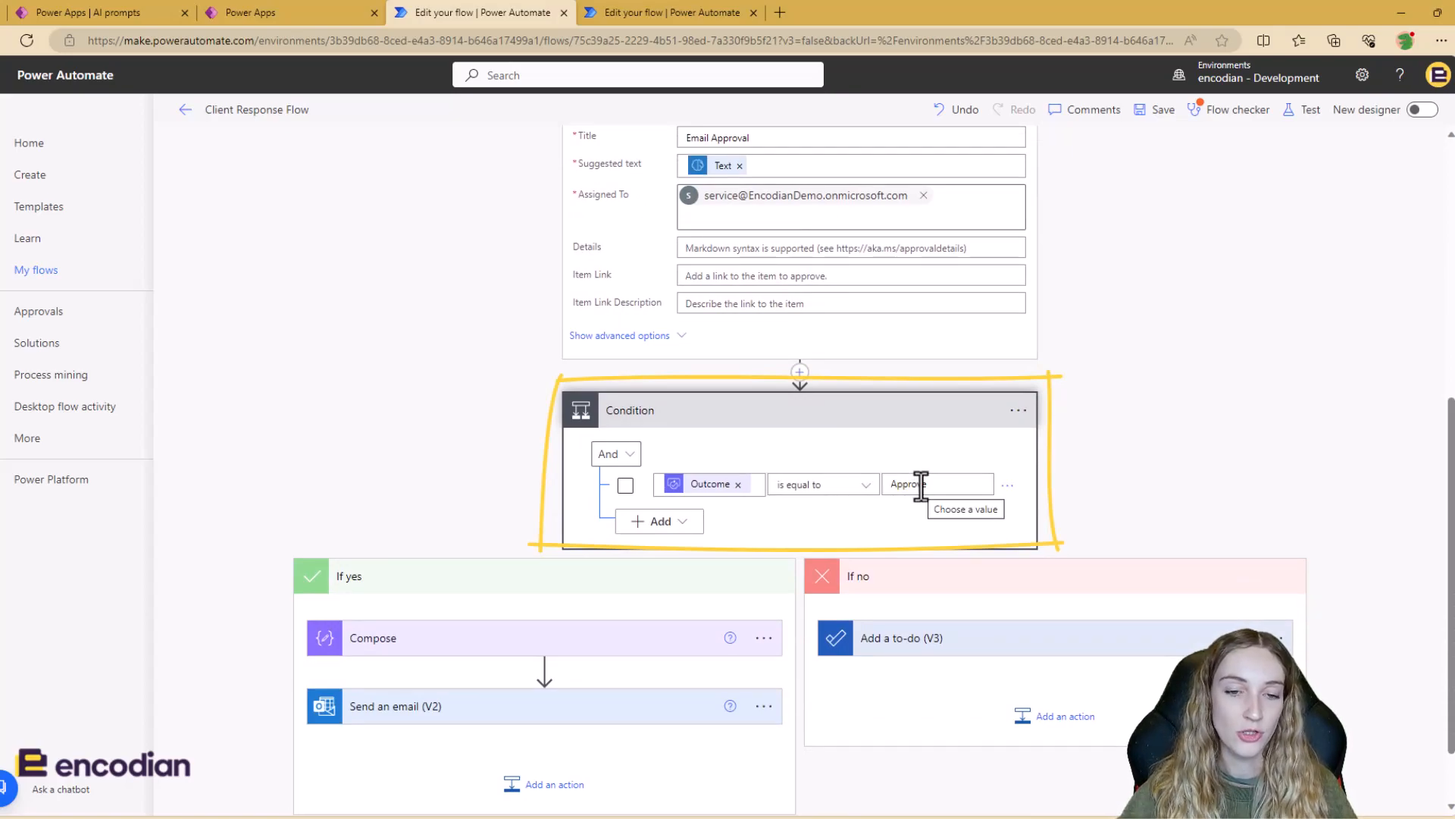
drag(961, 485, 892, 484)
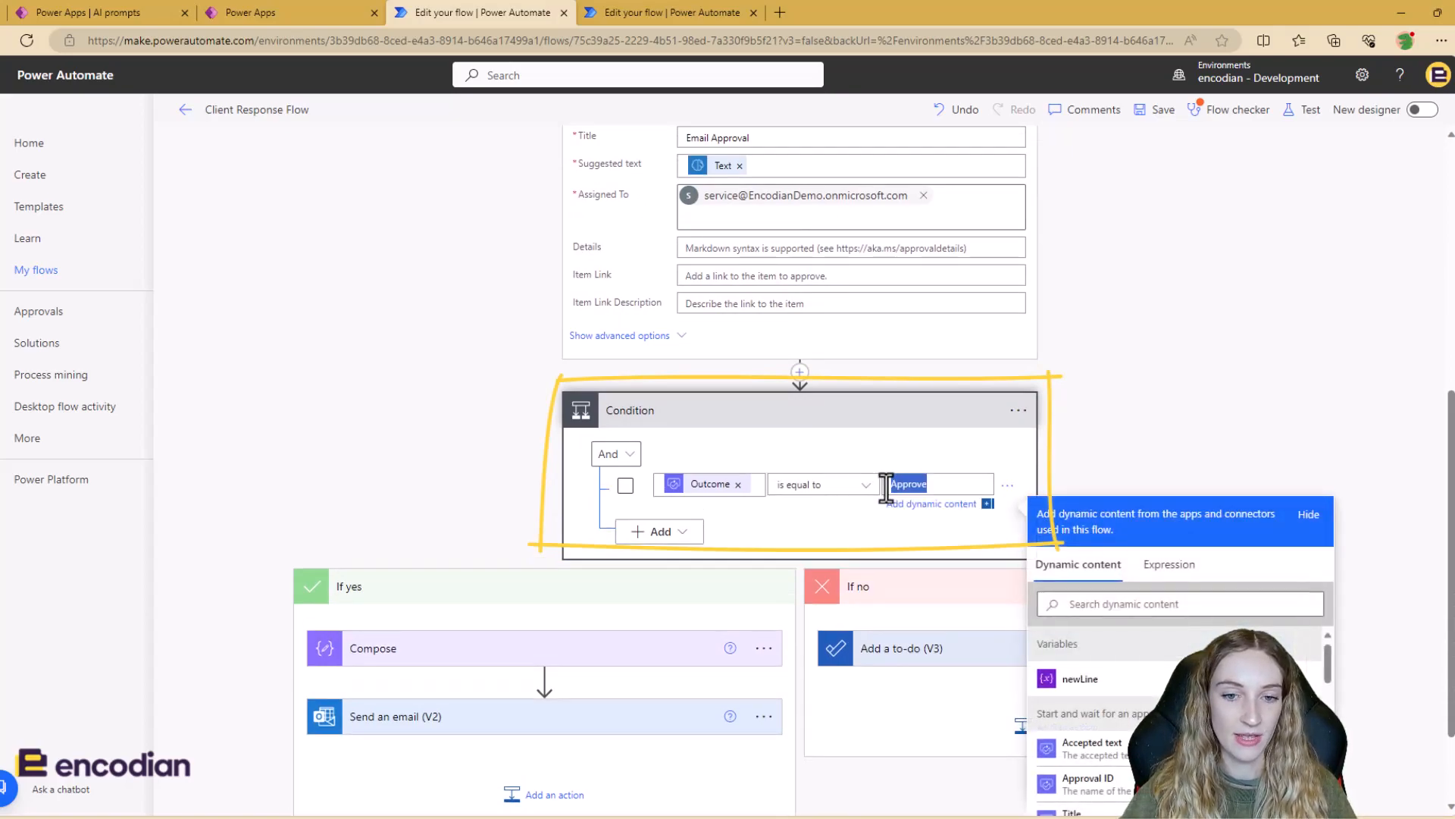
click(1121, 396)
scroll(1121, 396, down, 1)
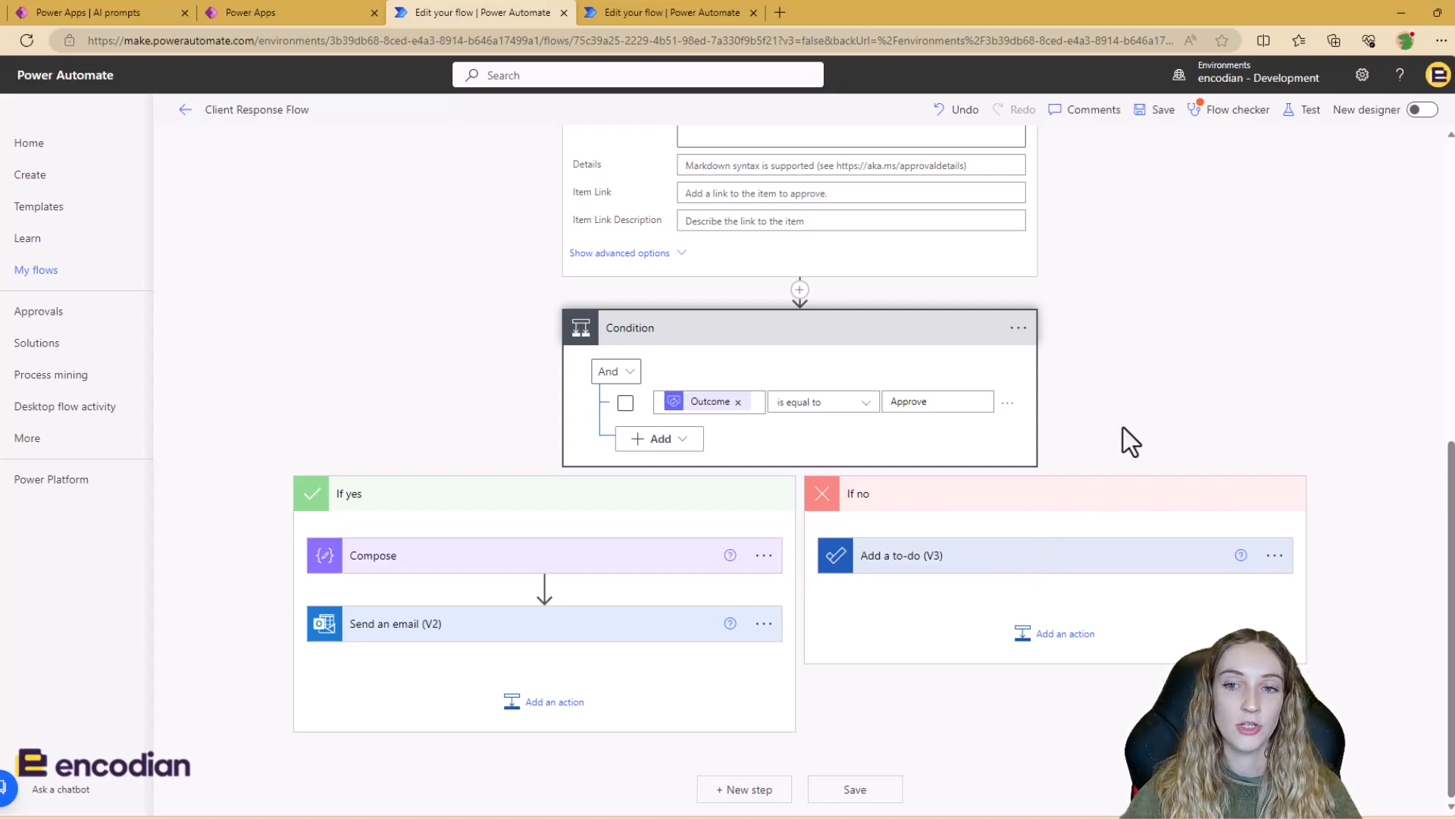
Expand the Initialize variable - newLine action and review its name, type and value.
scroll(1123, 428, up, 8)
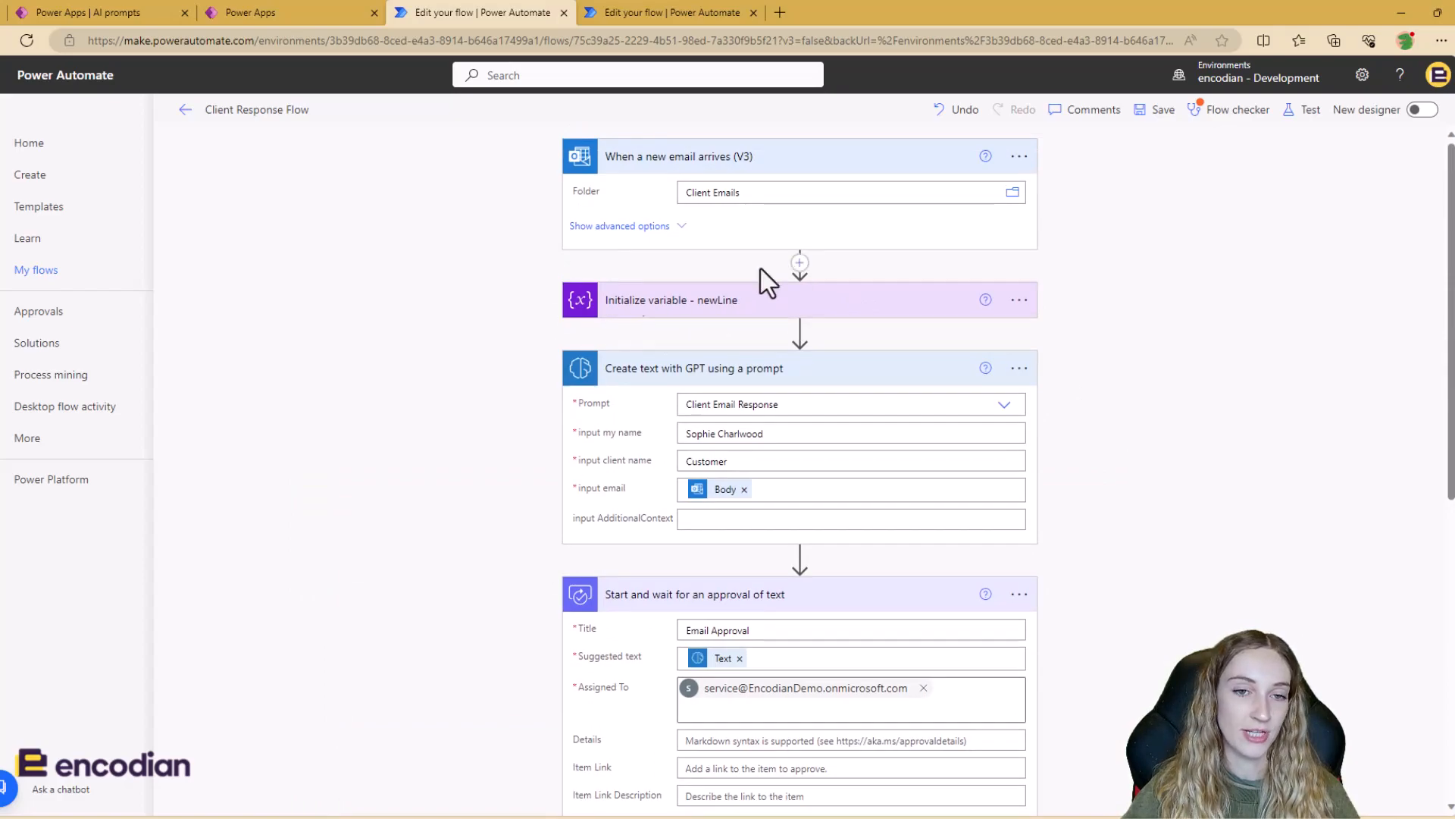
click(680, 301)
click(680, 299)
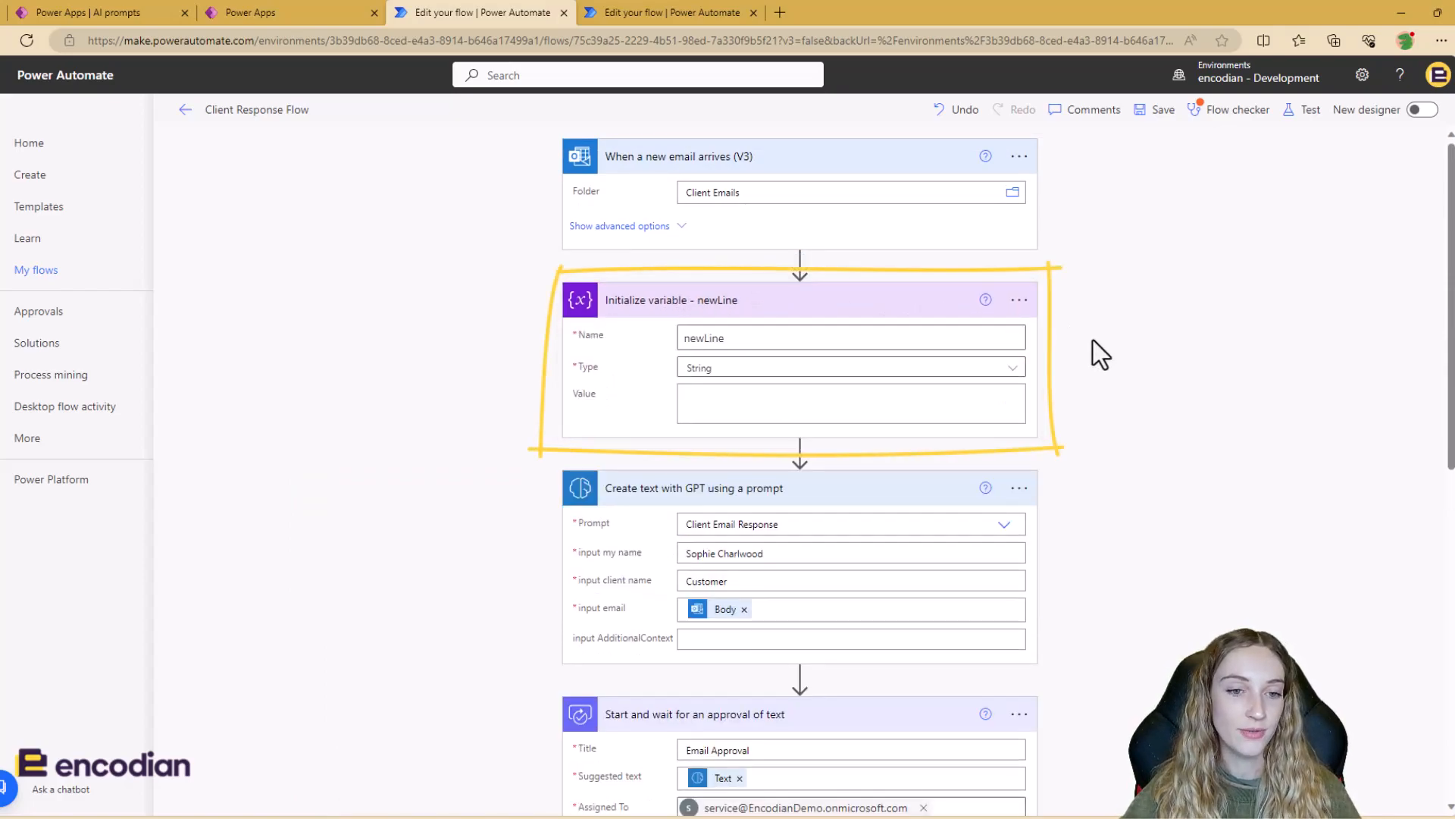
Expand Send an email (V2), examine its replace expression alongside the newLine variable, and switch the Body field to code view.
scroll(1093, 340, down, 10)
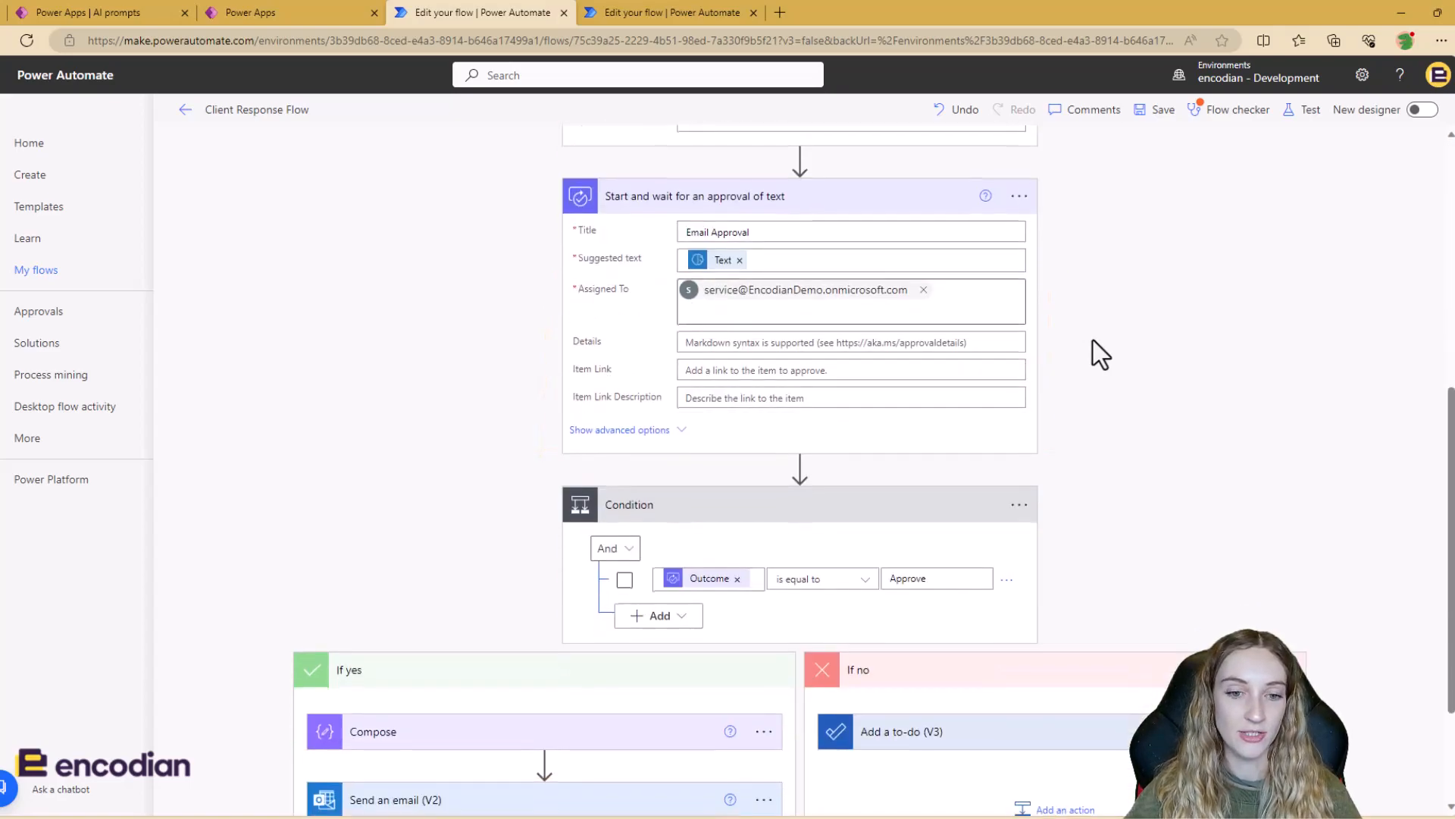
click(660, 635)
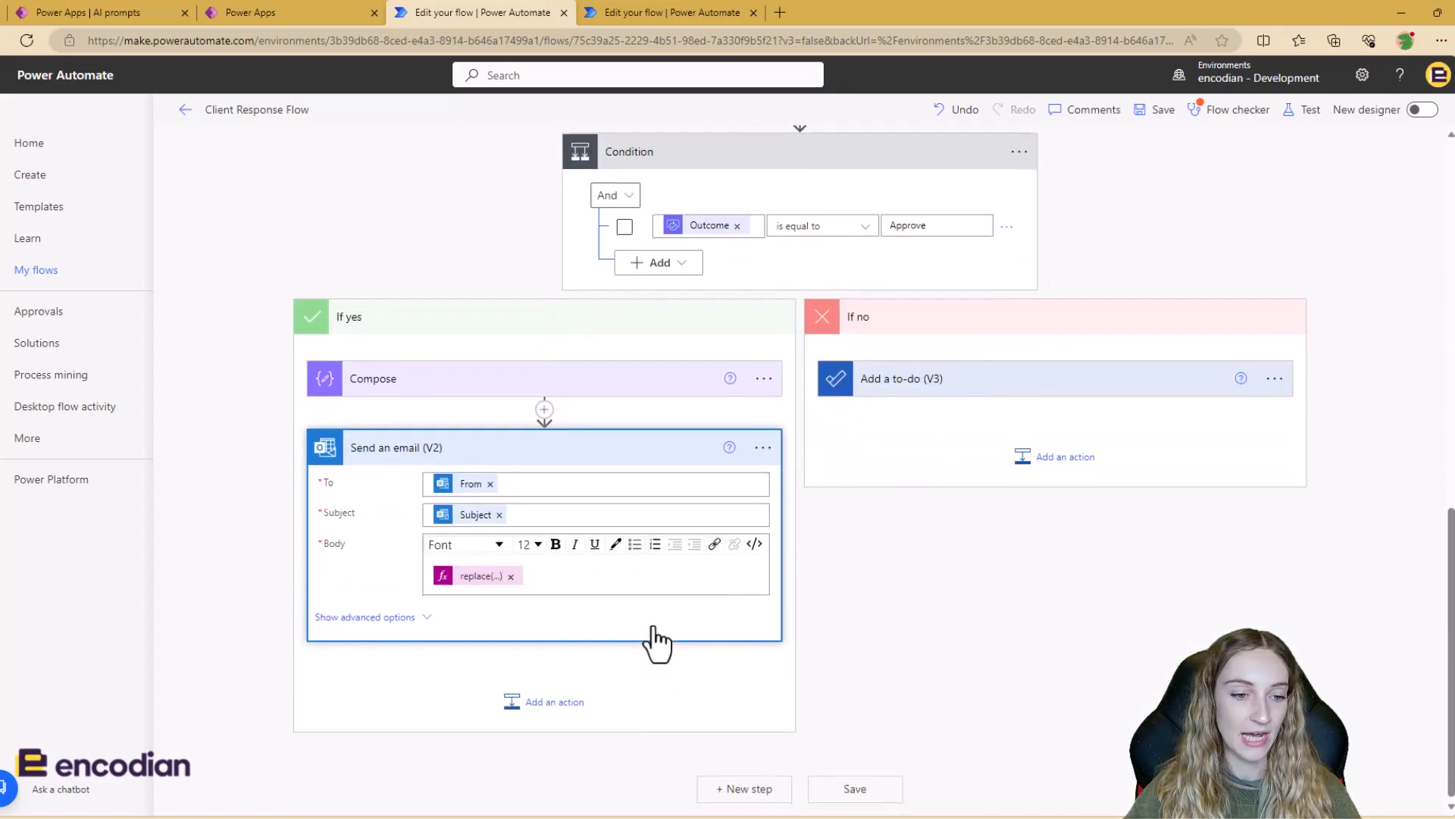
click(633, 584)
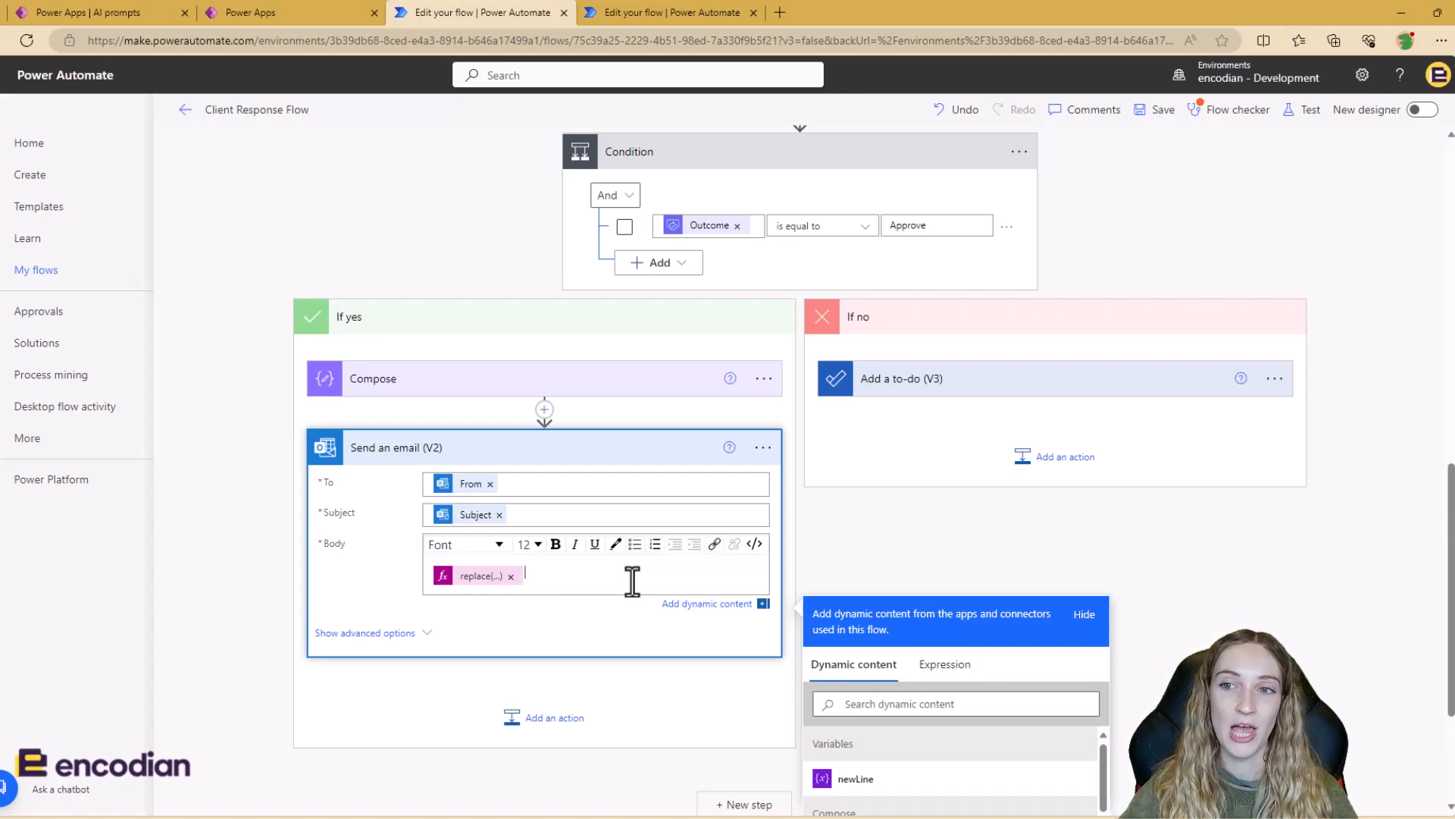
scroll(632, 581, up, 15)
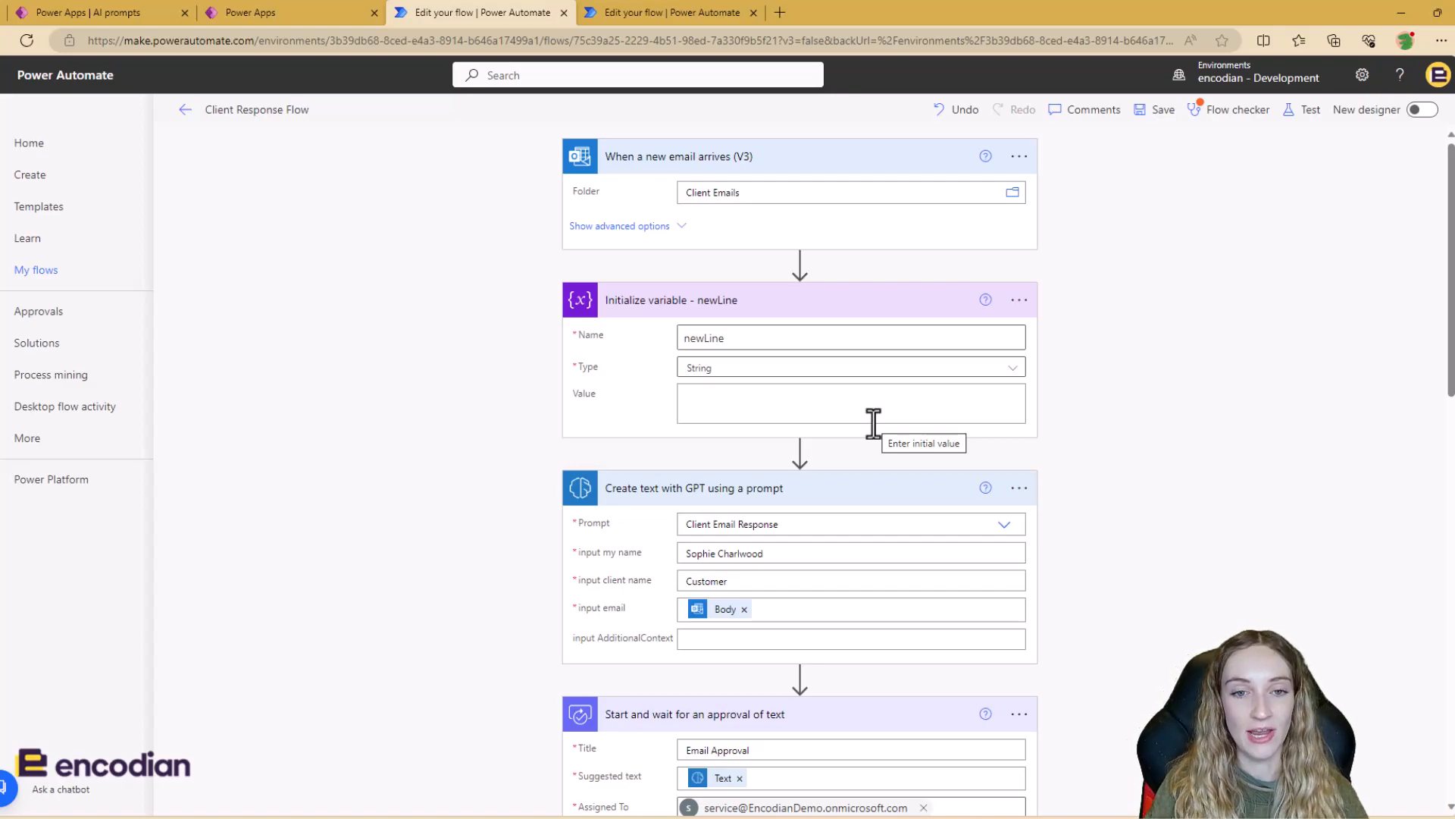
scroll(696, 470, down, 15)
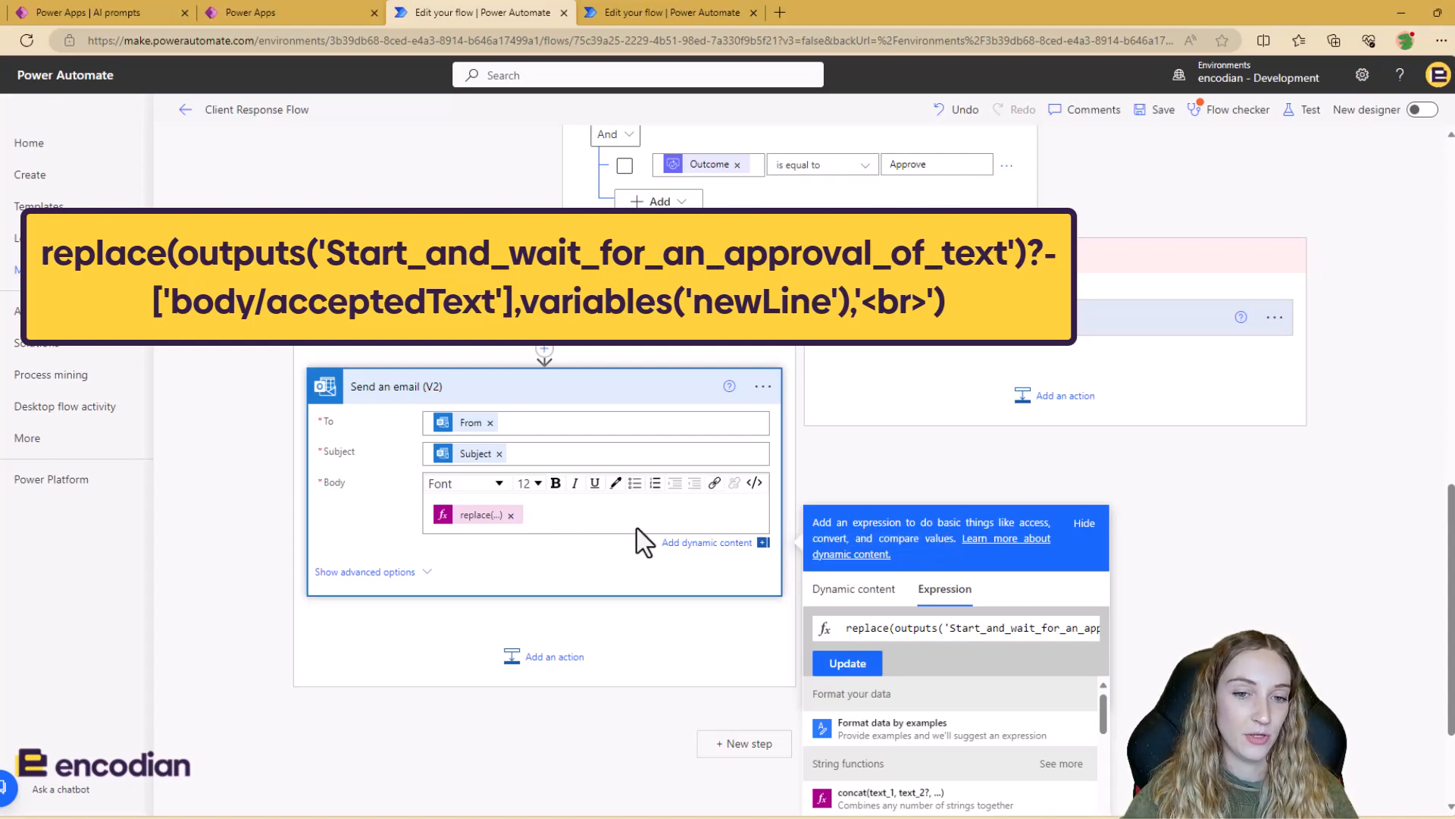
click(751, 483)
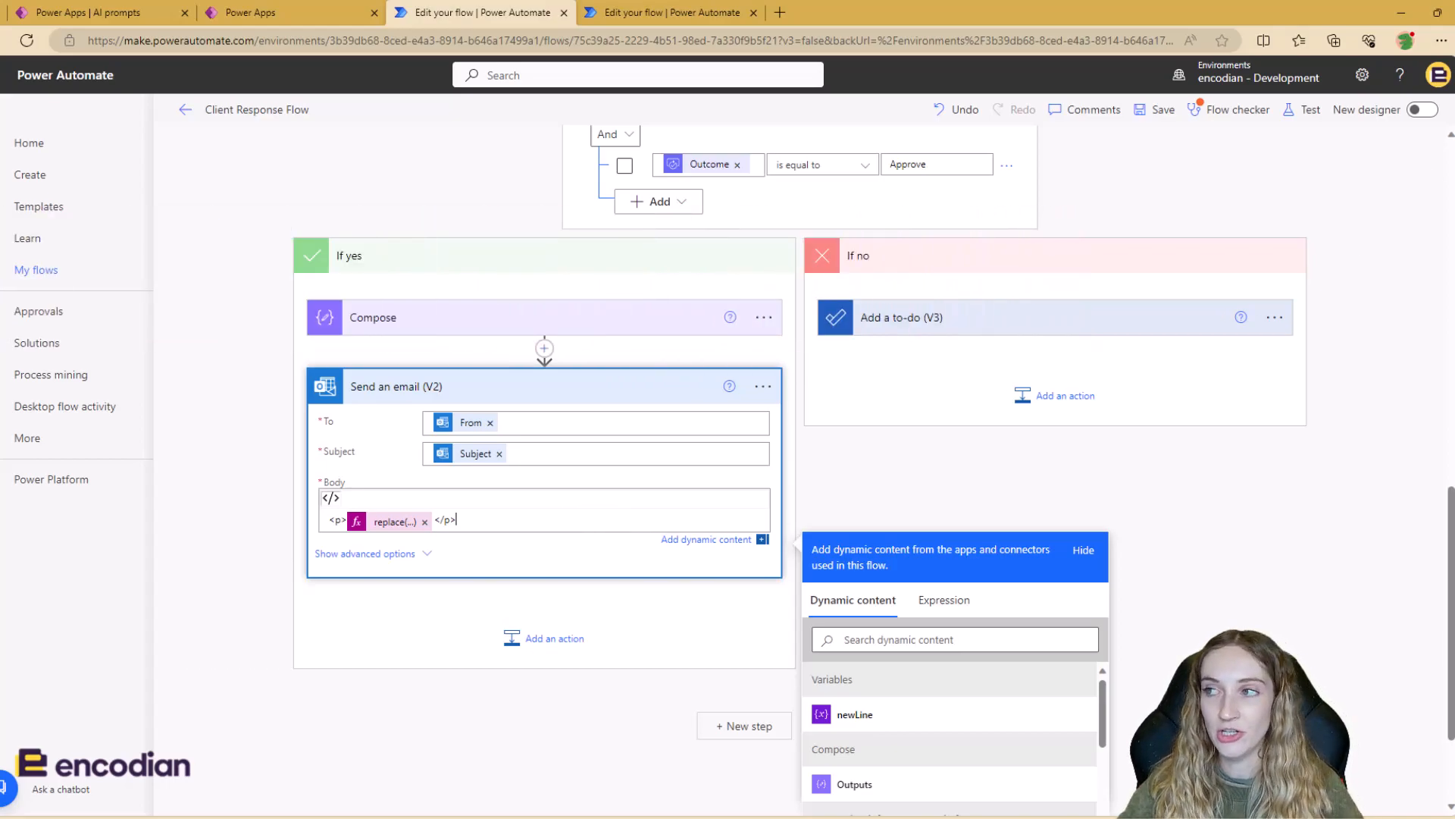
Bring the Outlook draft with the subject Happy over the flow and review its message text.
drag(1454, 112, 957, 91)
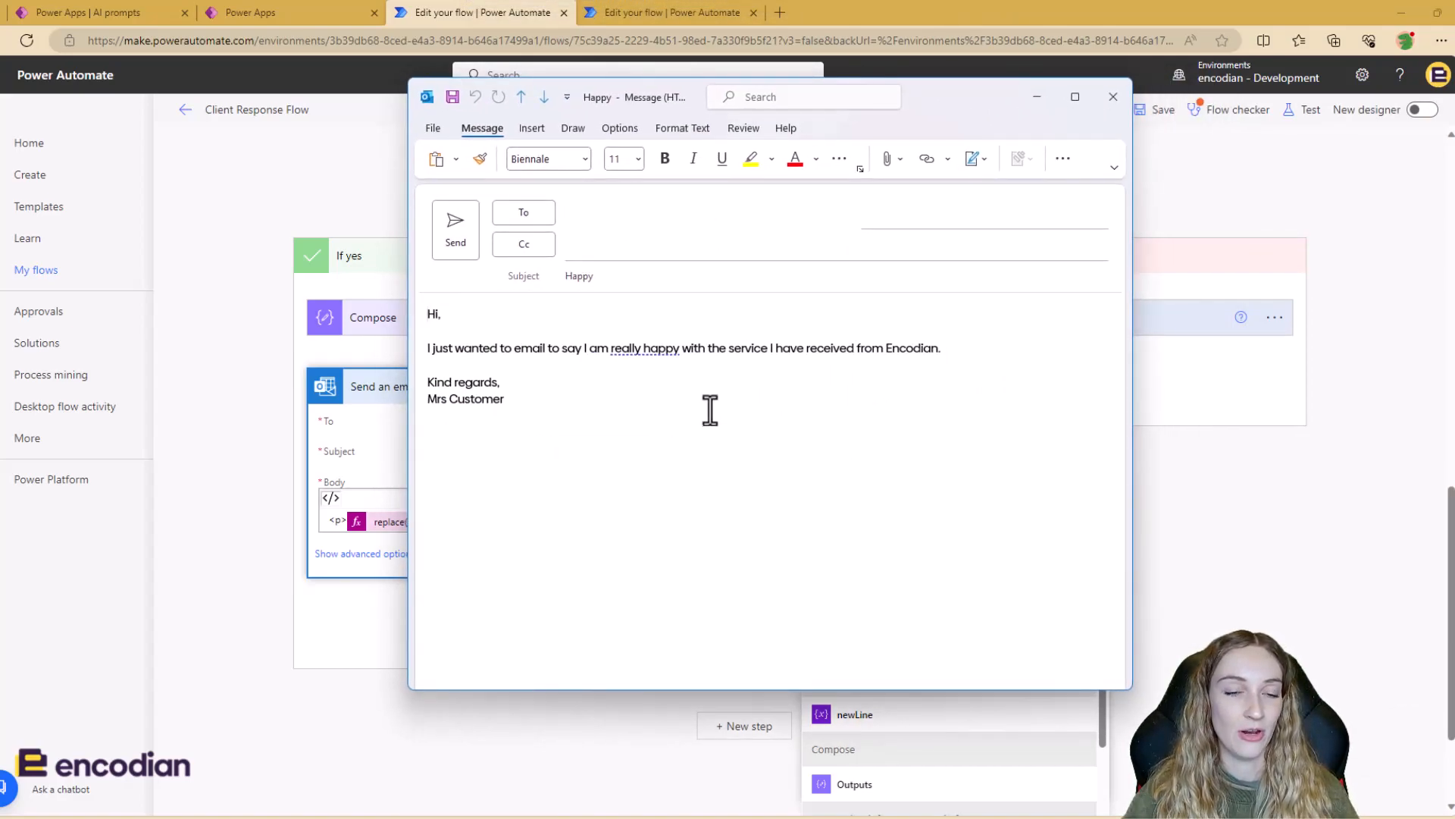
drag(572, 416, 422, 312)
click(503, 379)
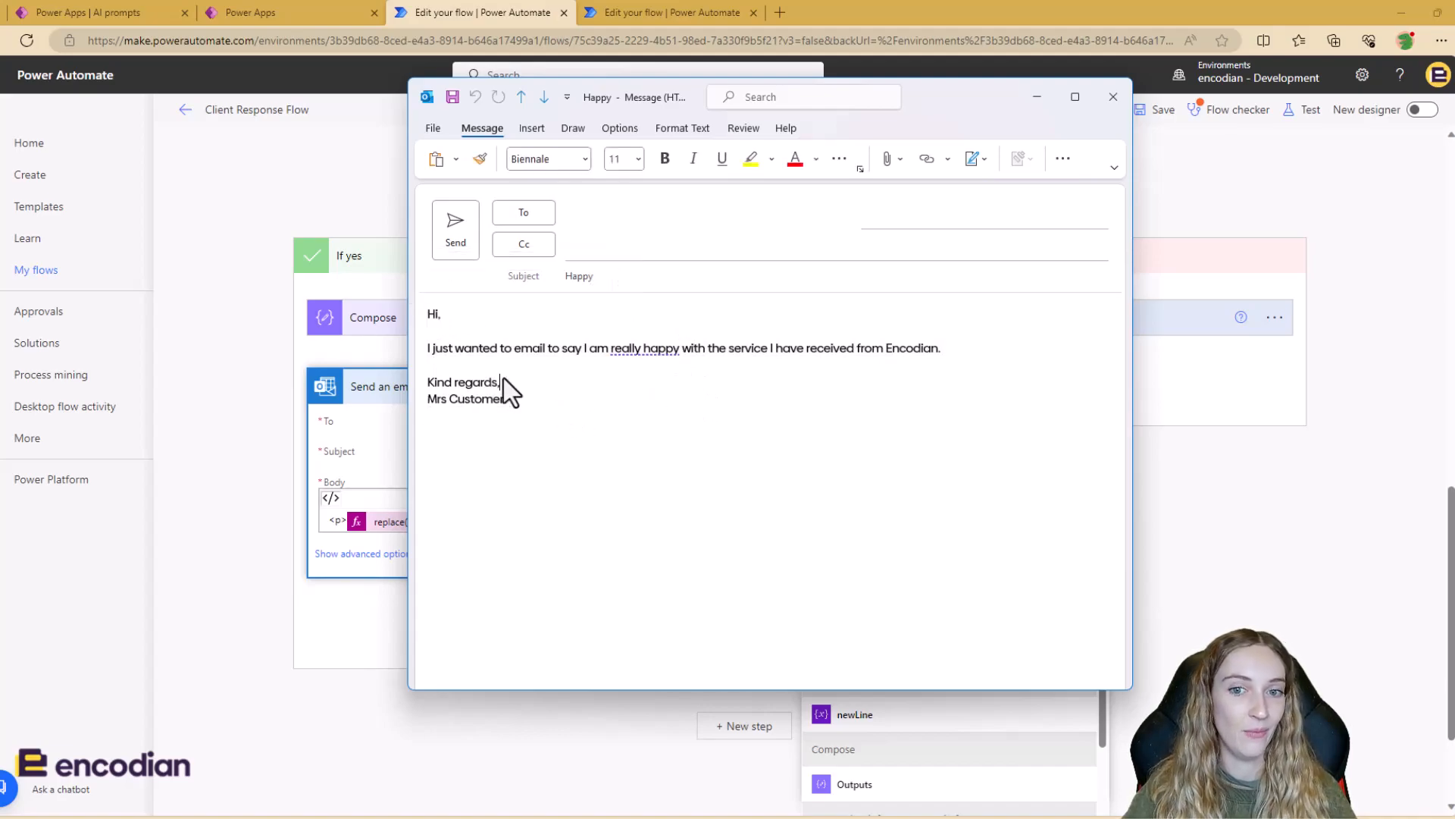
Send the Happy email, open it in the Outlook Inbox, and move it to the Client Emails folder.
click(462, 226)
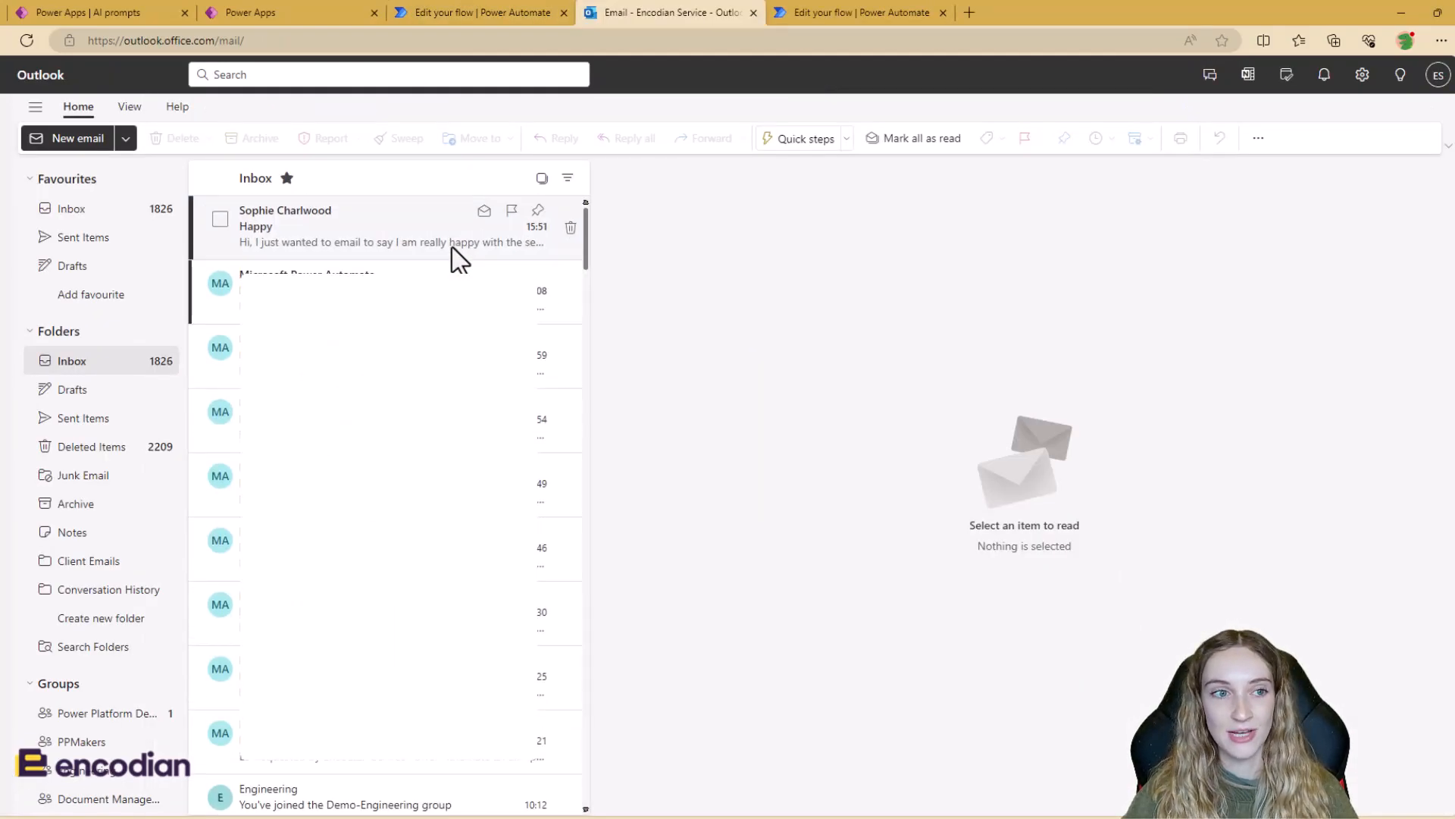
click(436, 239)
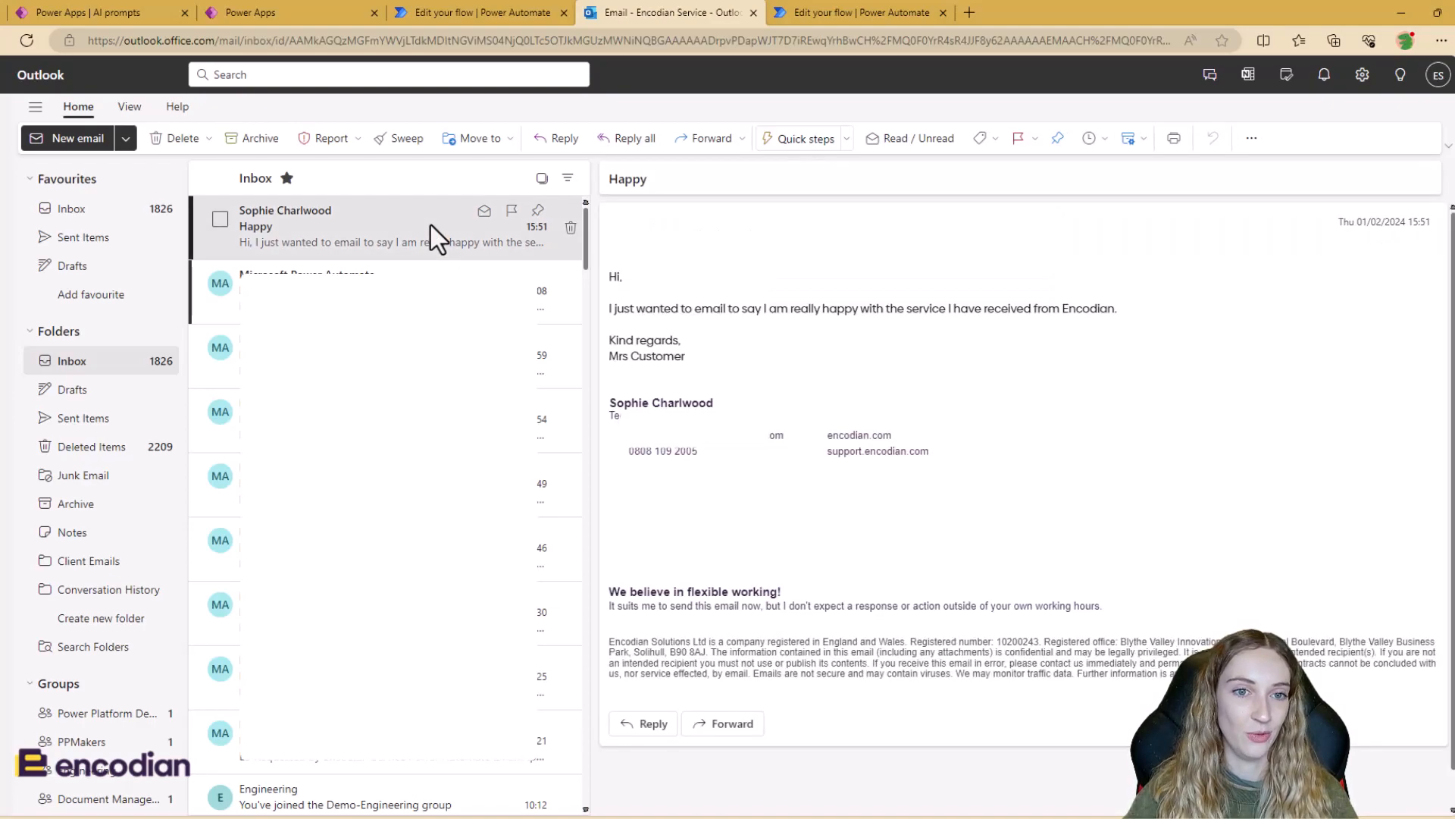
drag(425, 215, 83, 532)
drag(85, 563, 87, 562)
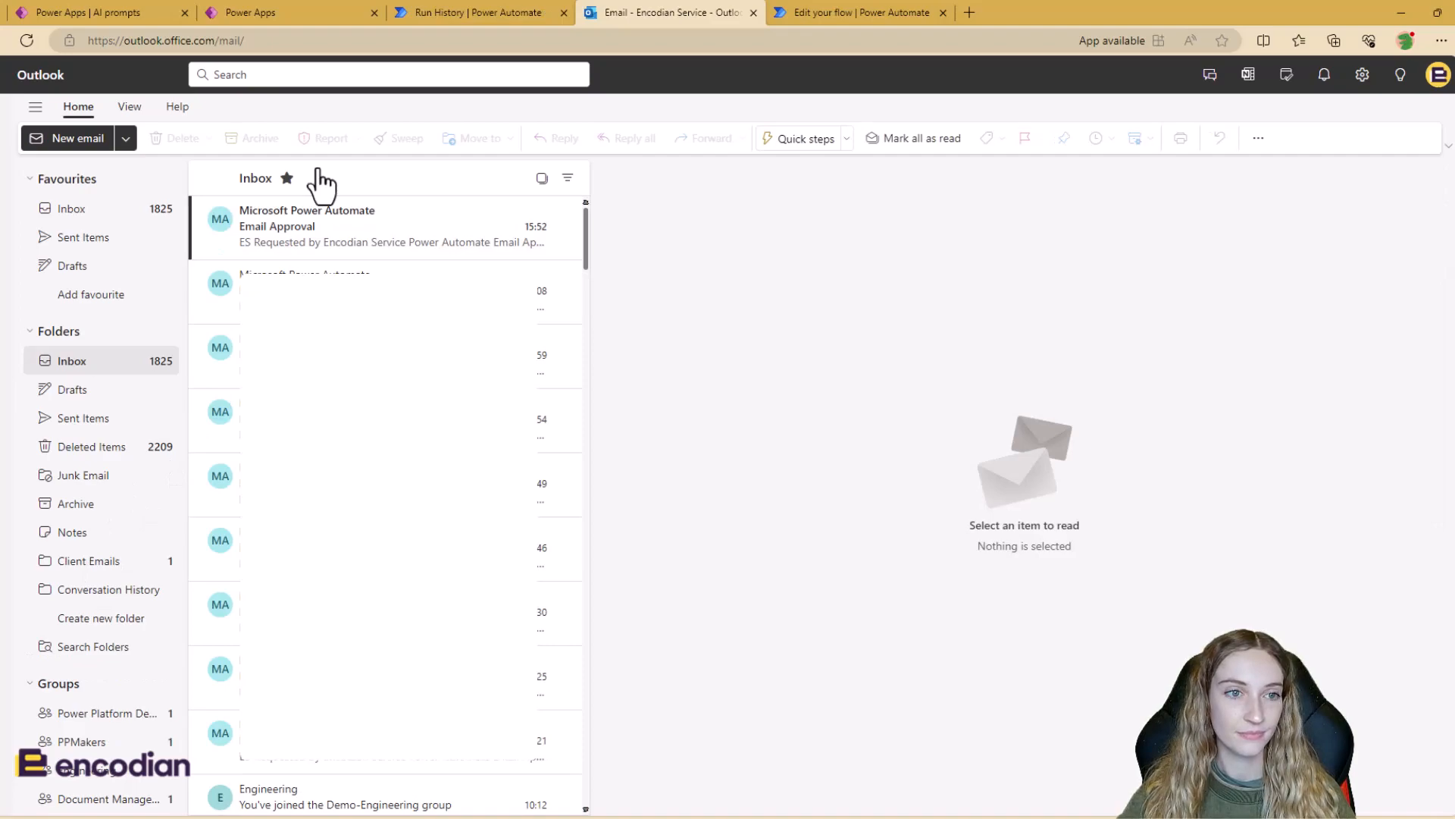
Open the Email Approval message from Microsoft Power Automate and read the greeting and opening paragraphs of the generated reply.
click(339, 225)
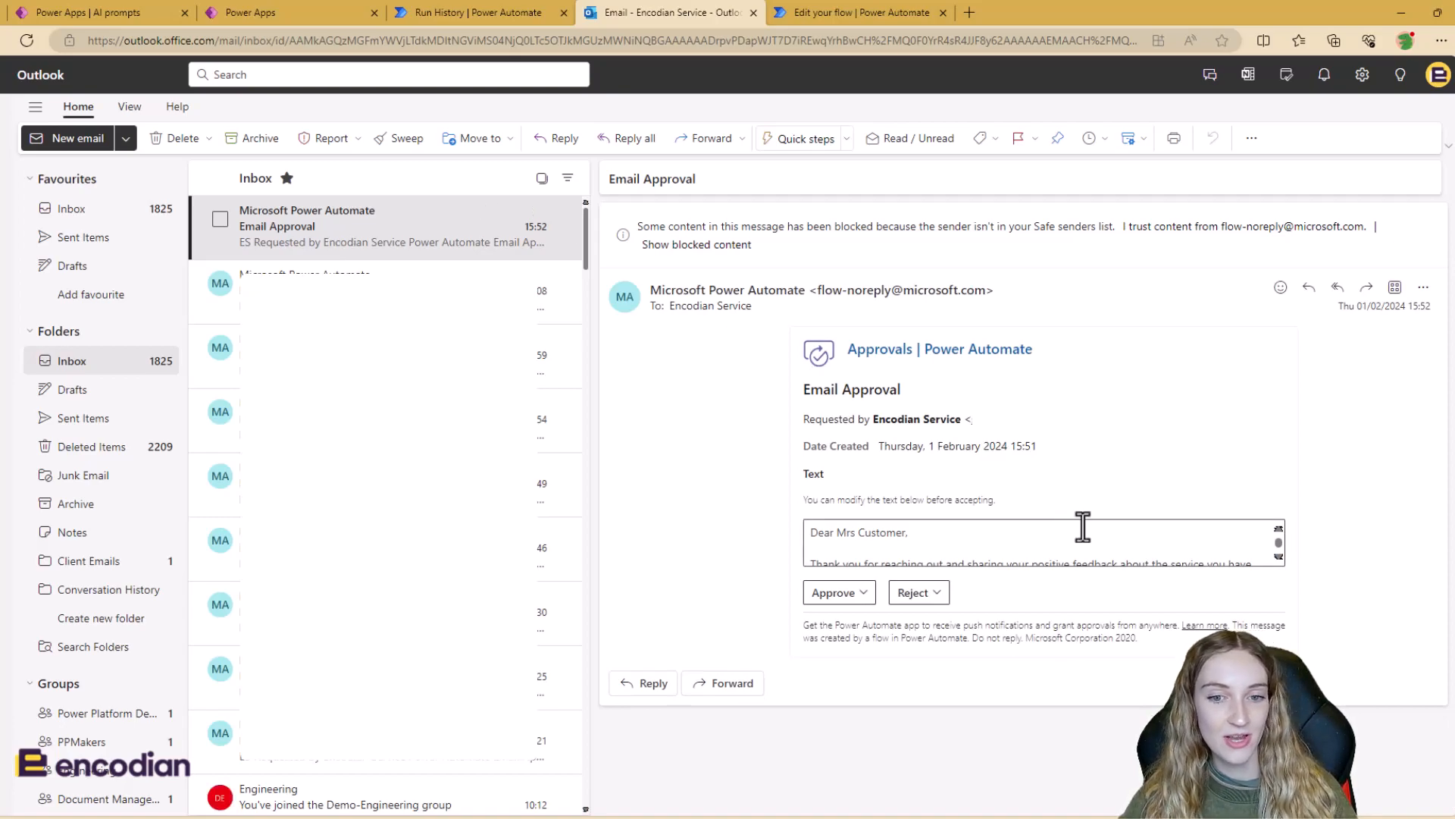
drag(938, 536, 783, 543)
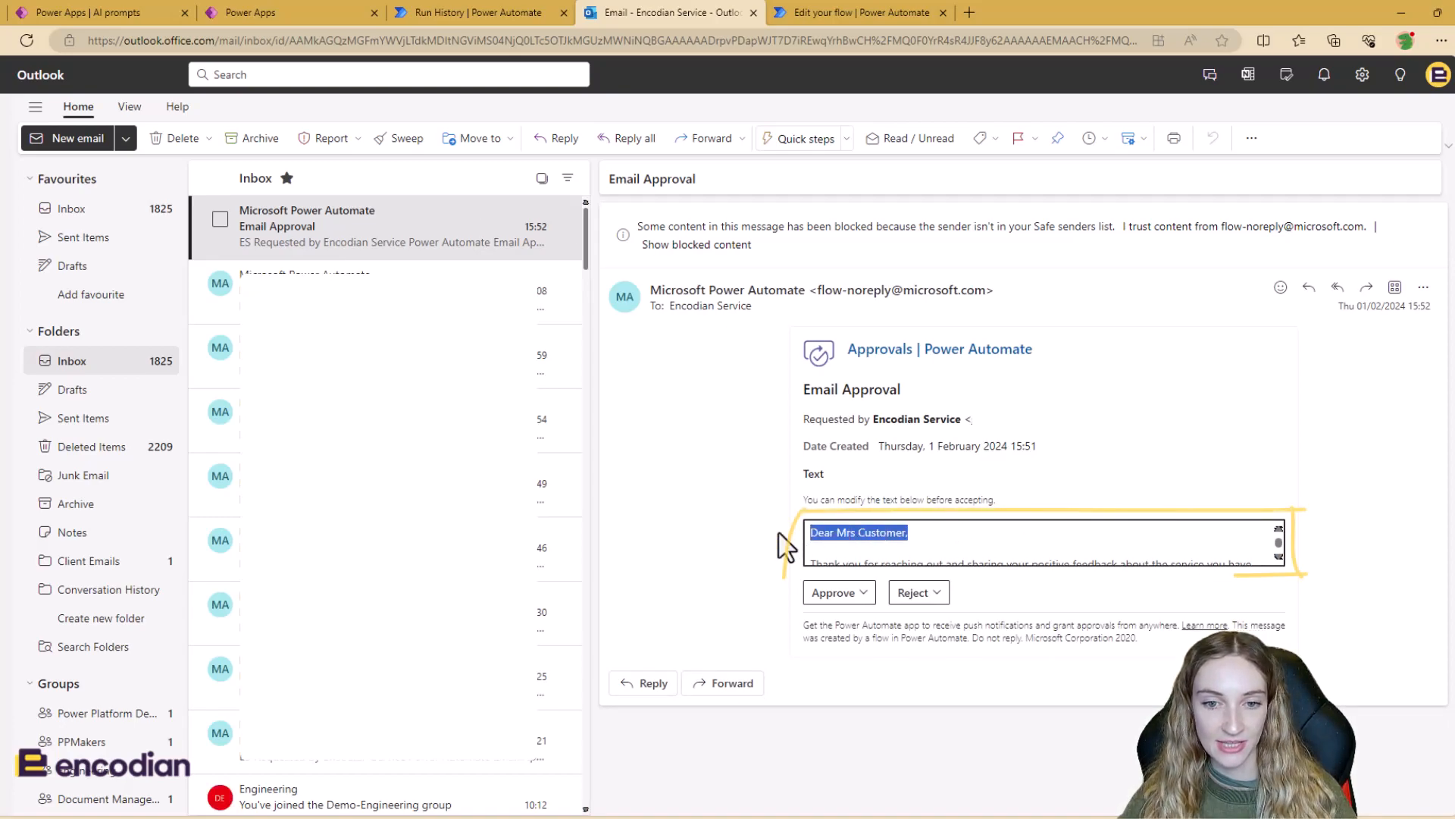
click(932, 533)
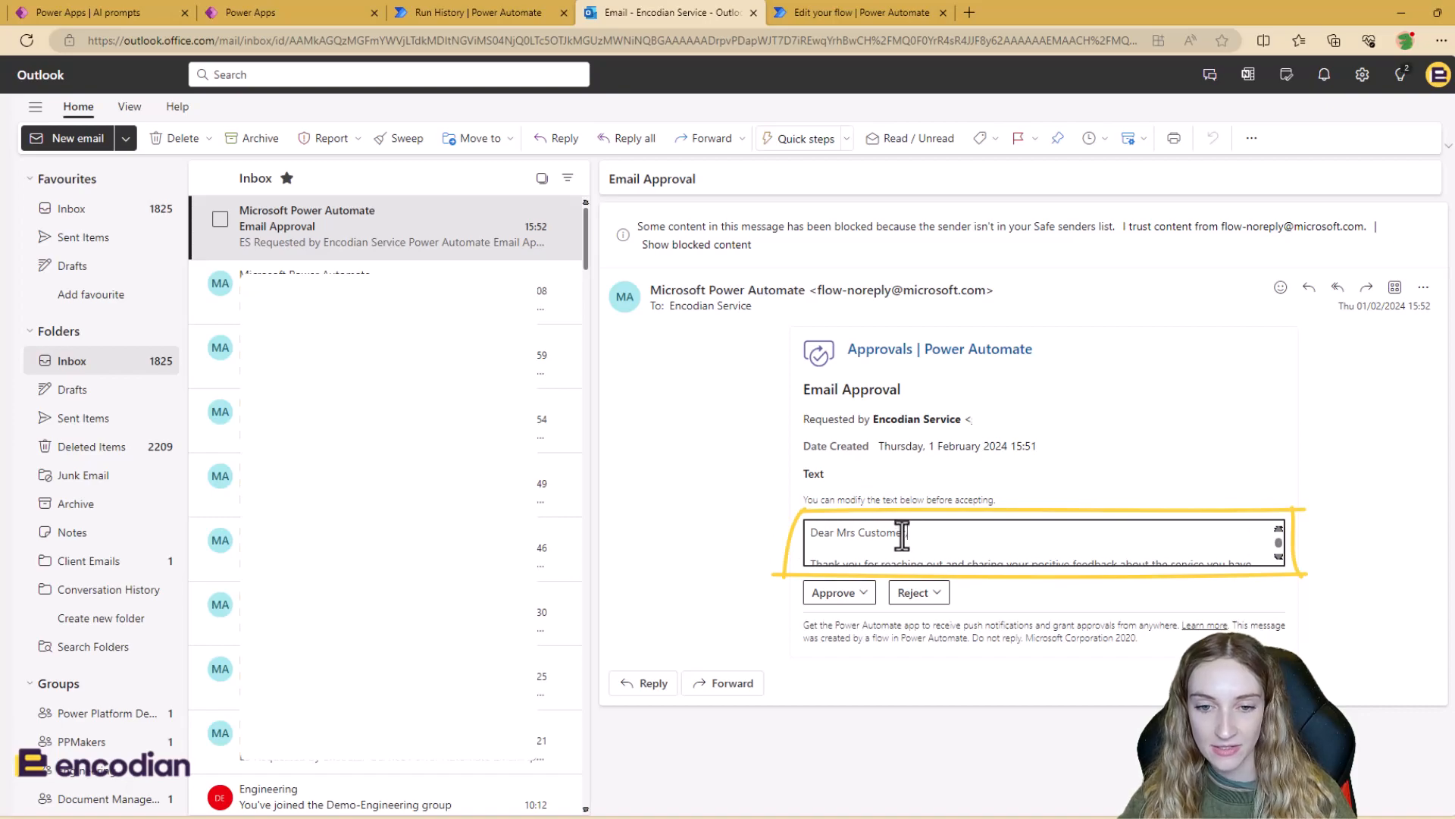
click(941, 551)
scroll(941, 546, down, 2)
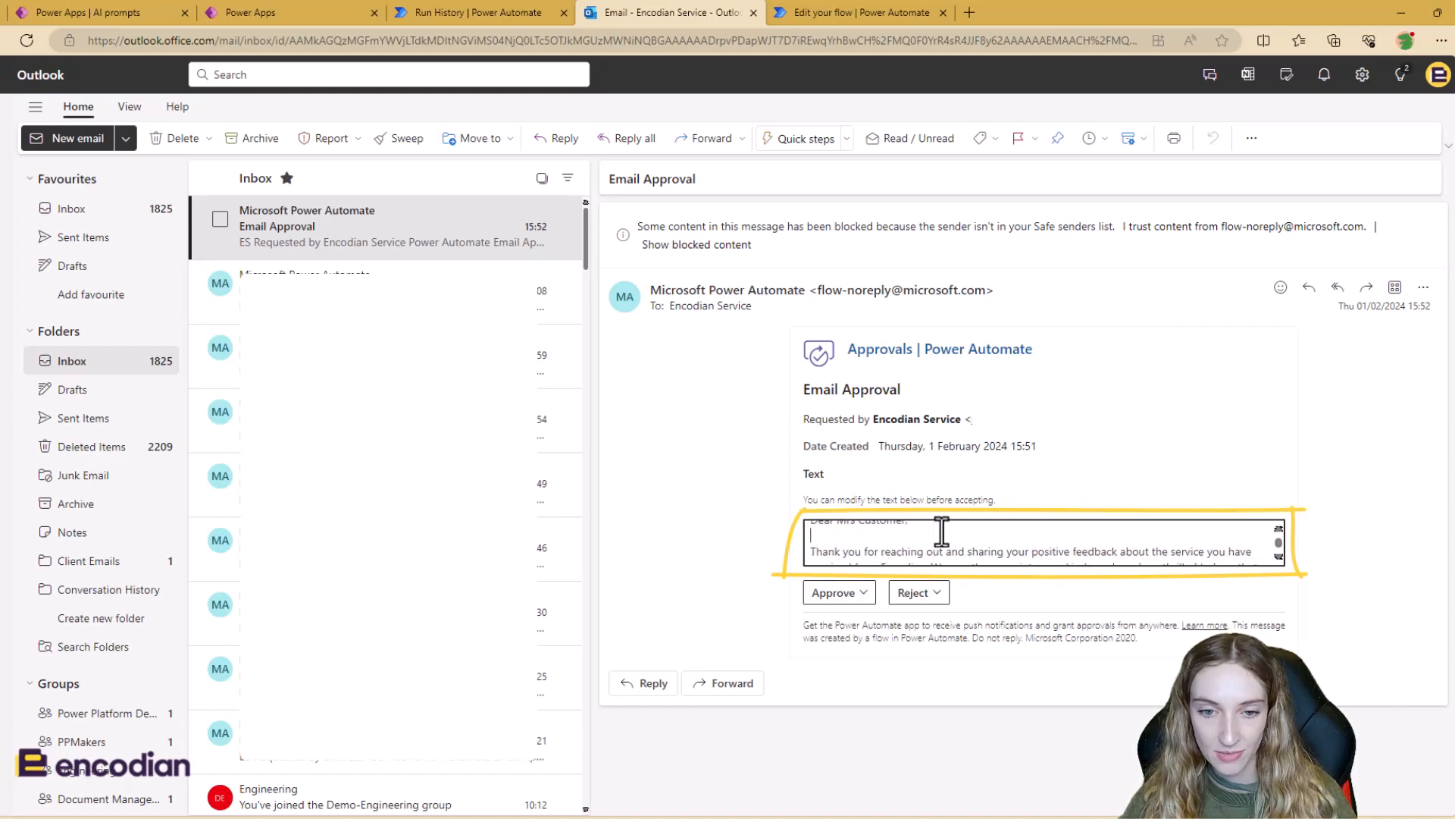
scroll(1229, 539, down, 1)
scroll(1229, 539, down, 2)
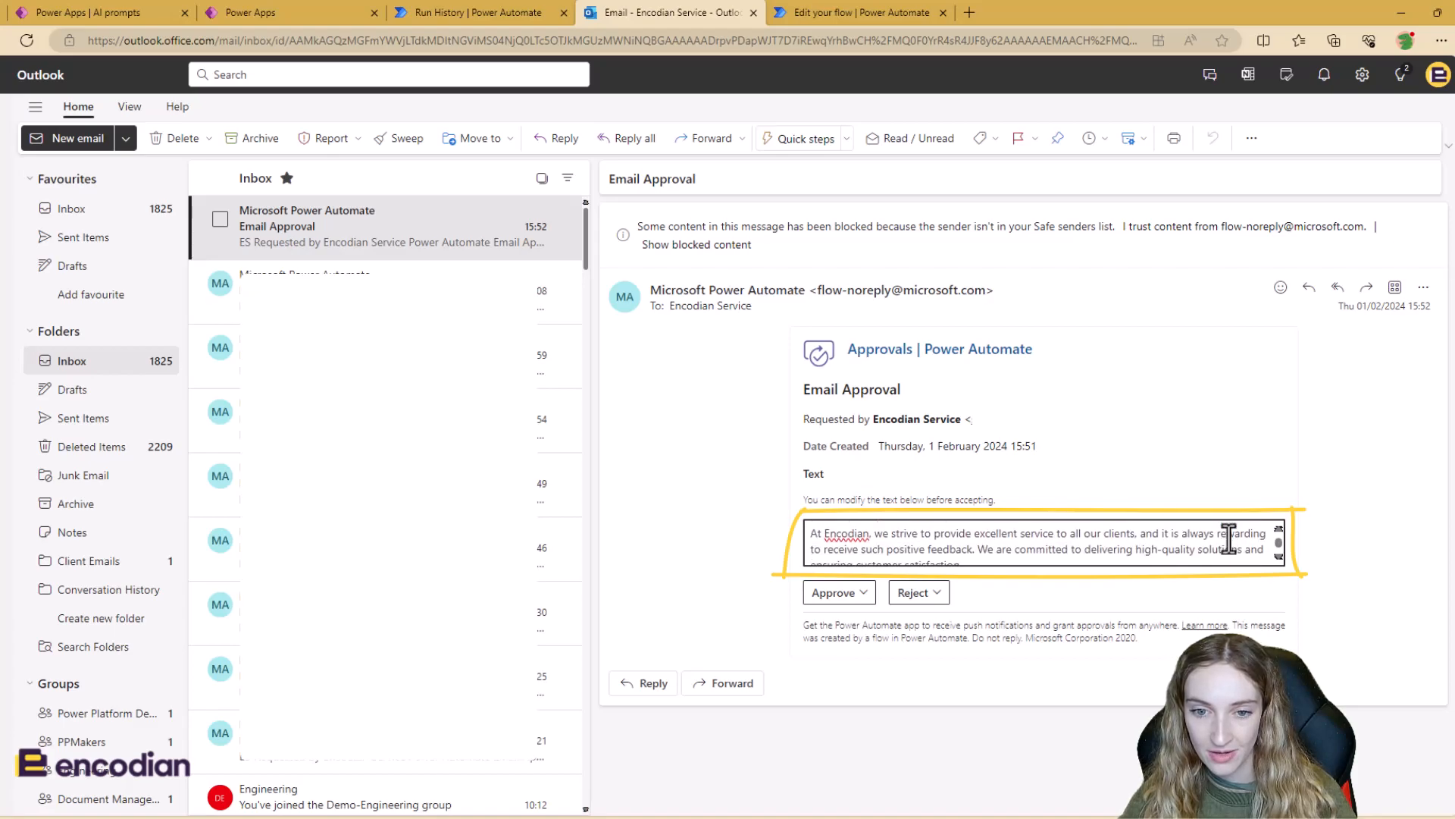
Review the rest of the generated reply down to its signature and submit the approval as Approve.
drag(876, 533, 1031, 541)
scroll(1031, 541, down, 3)
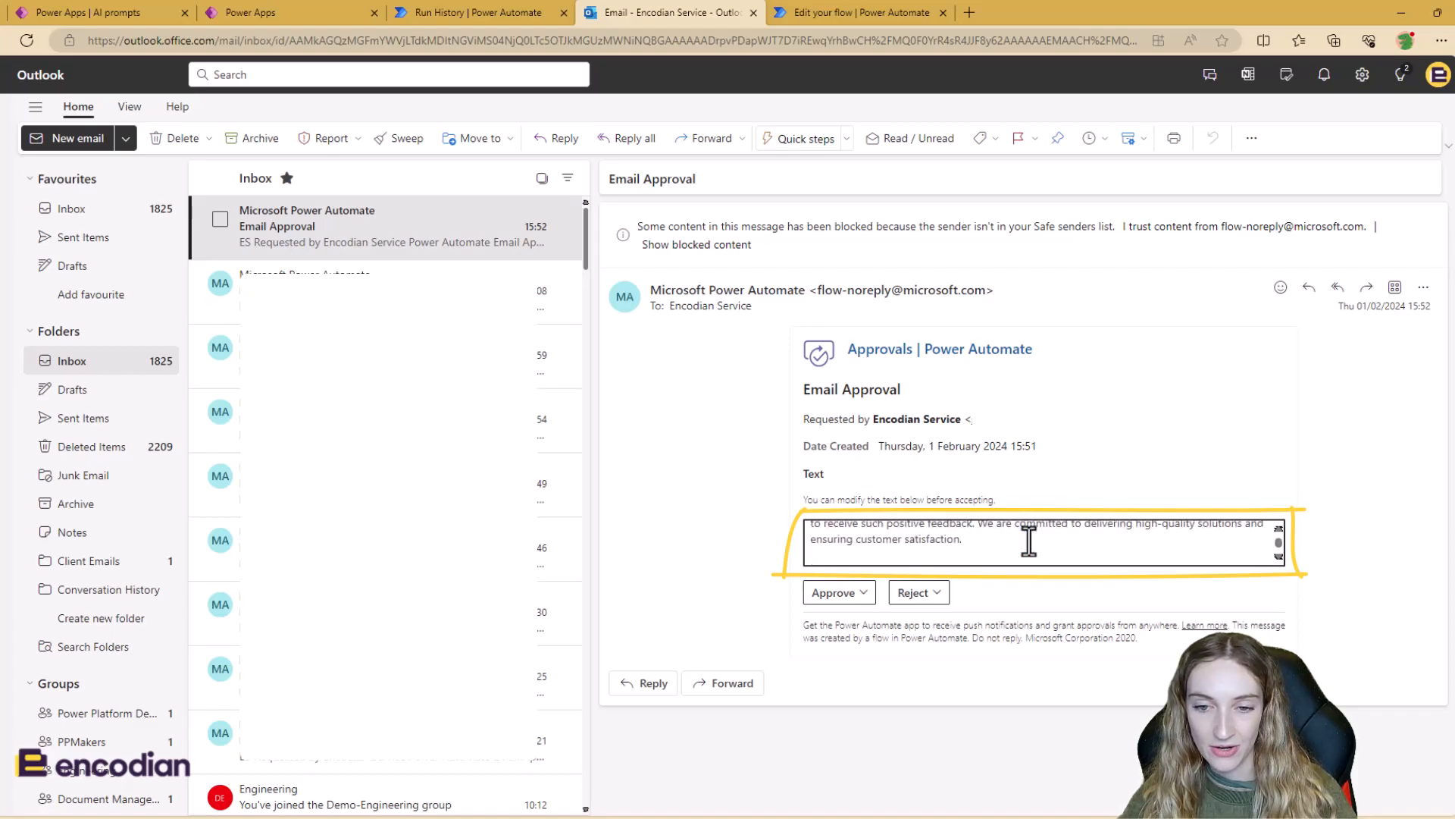
scroll(1031, 541, down, 2)
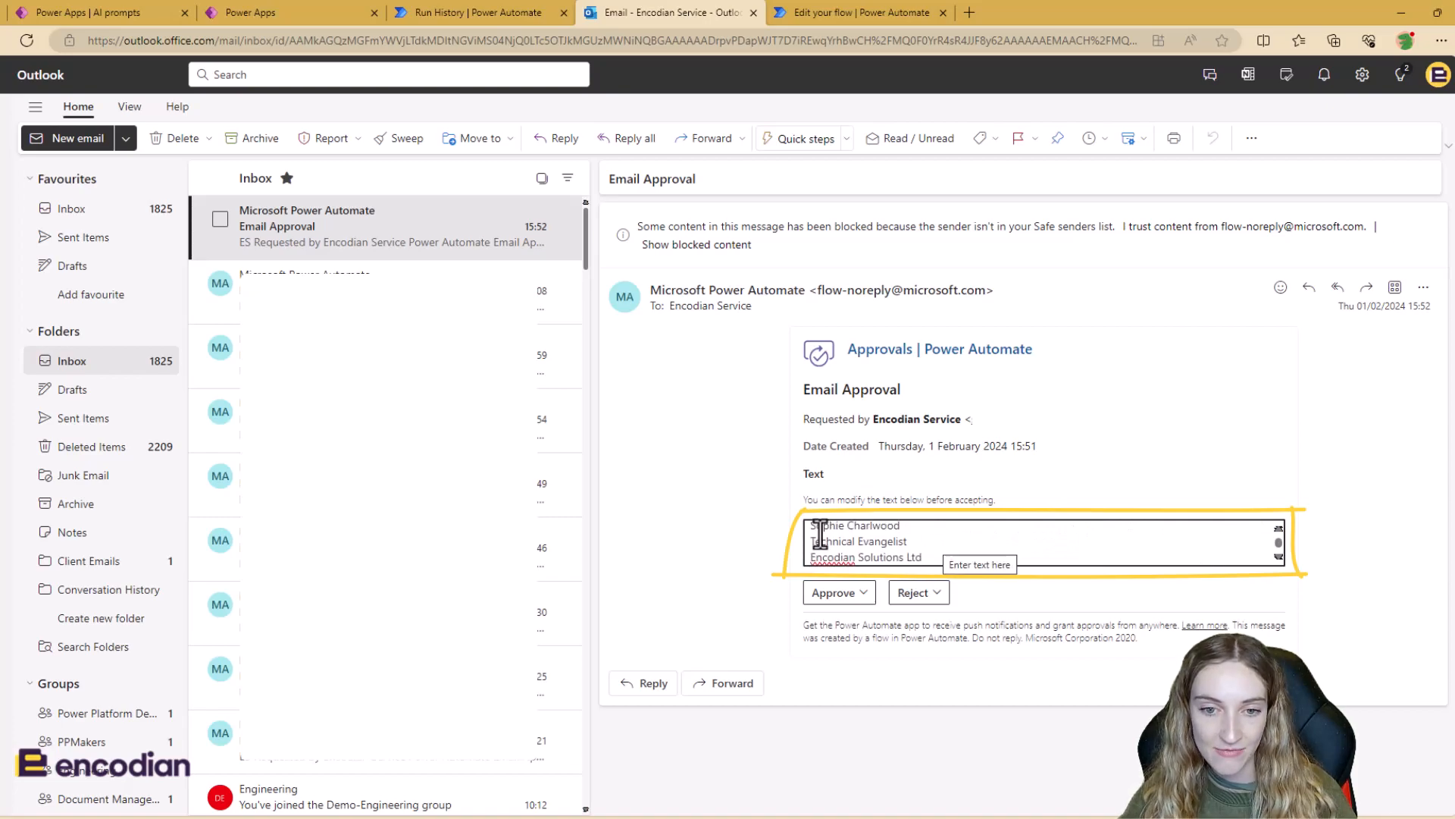
drag(817, 533, 959, 540)
click(959, 538)
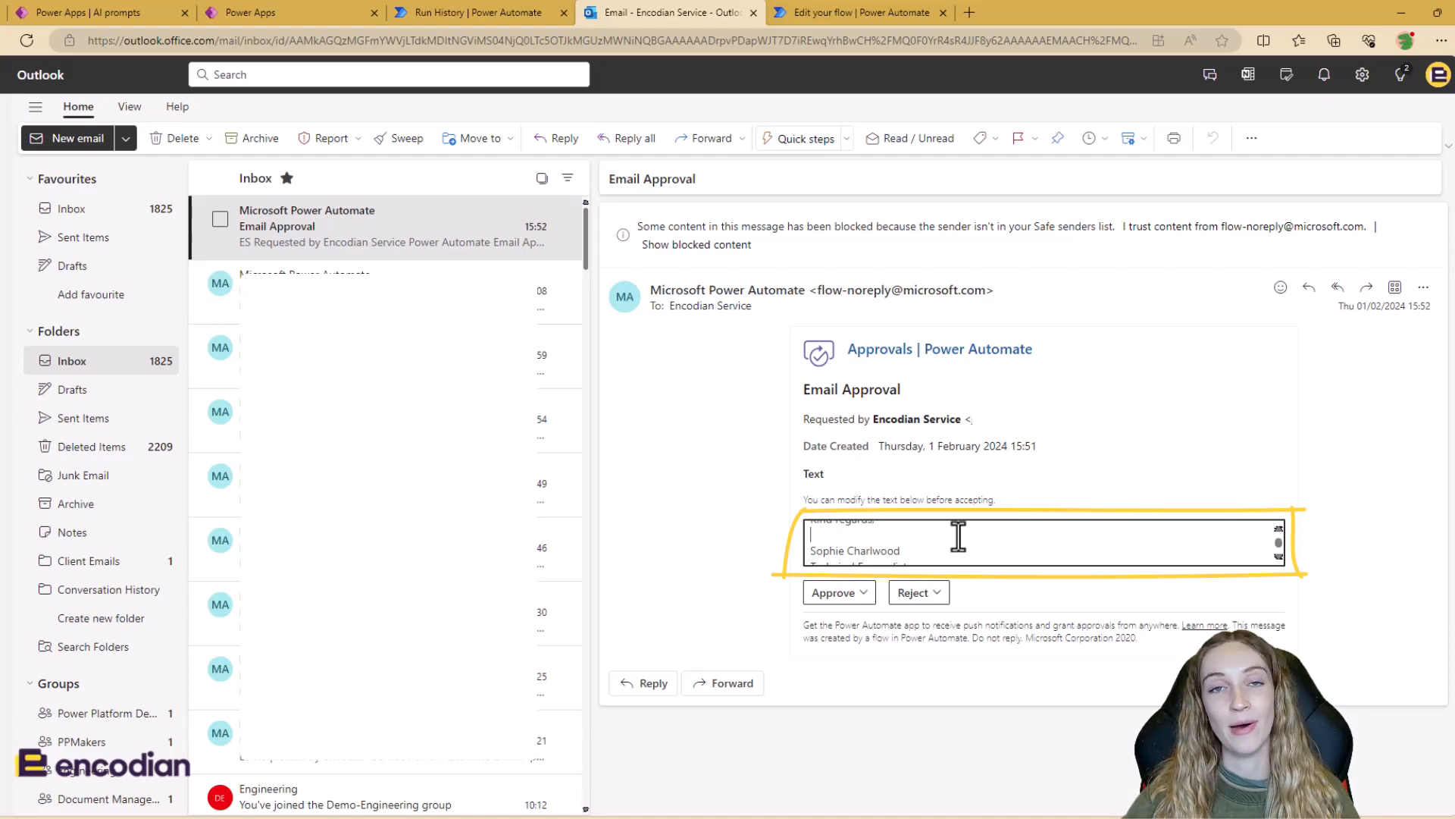
click(855, 595)
click(840, 732)
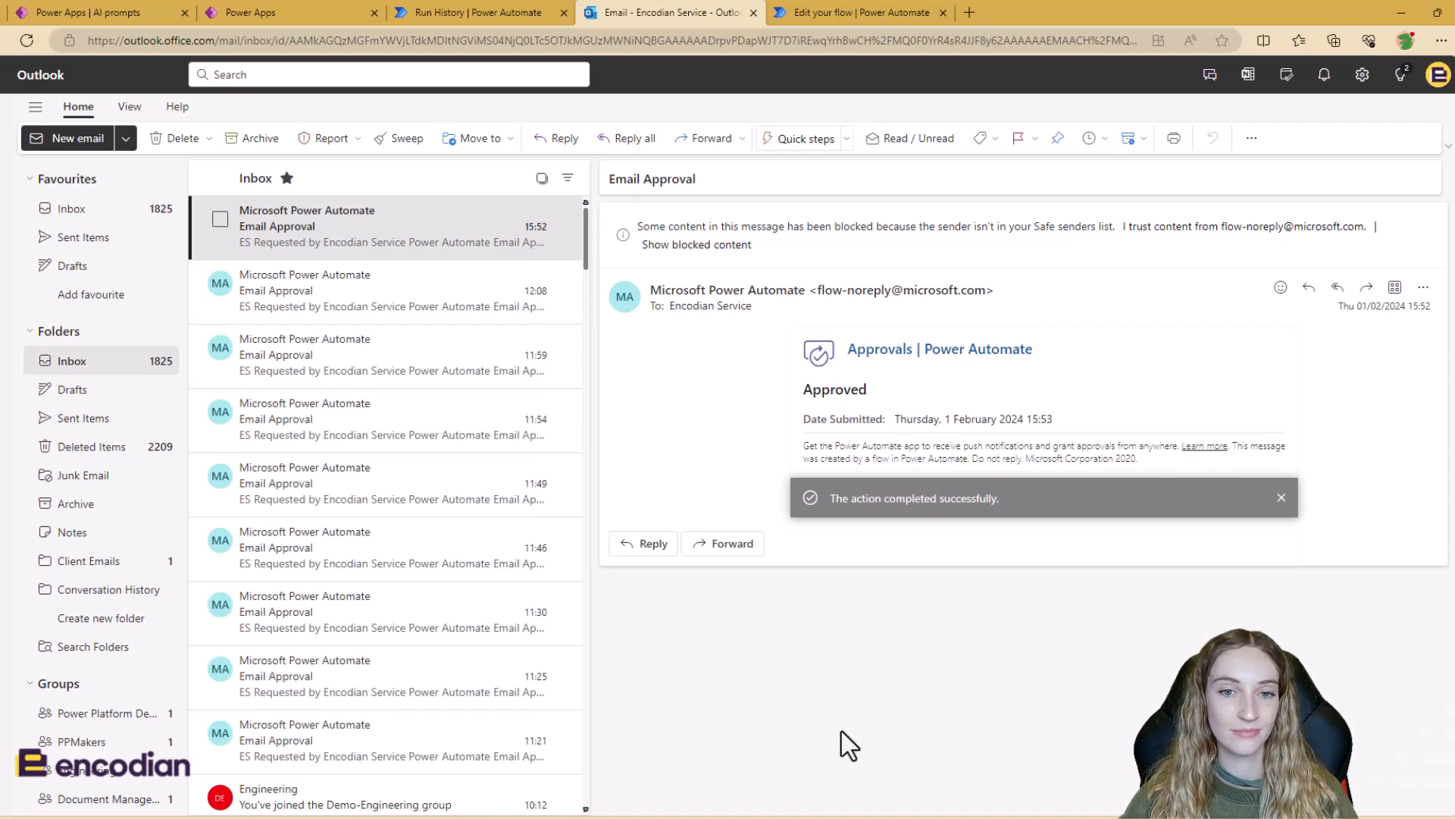
Return to the Client Response Flow run and expand the Condition to examine its expression result and branches.
click(455, 8)
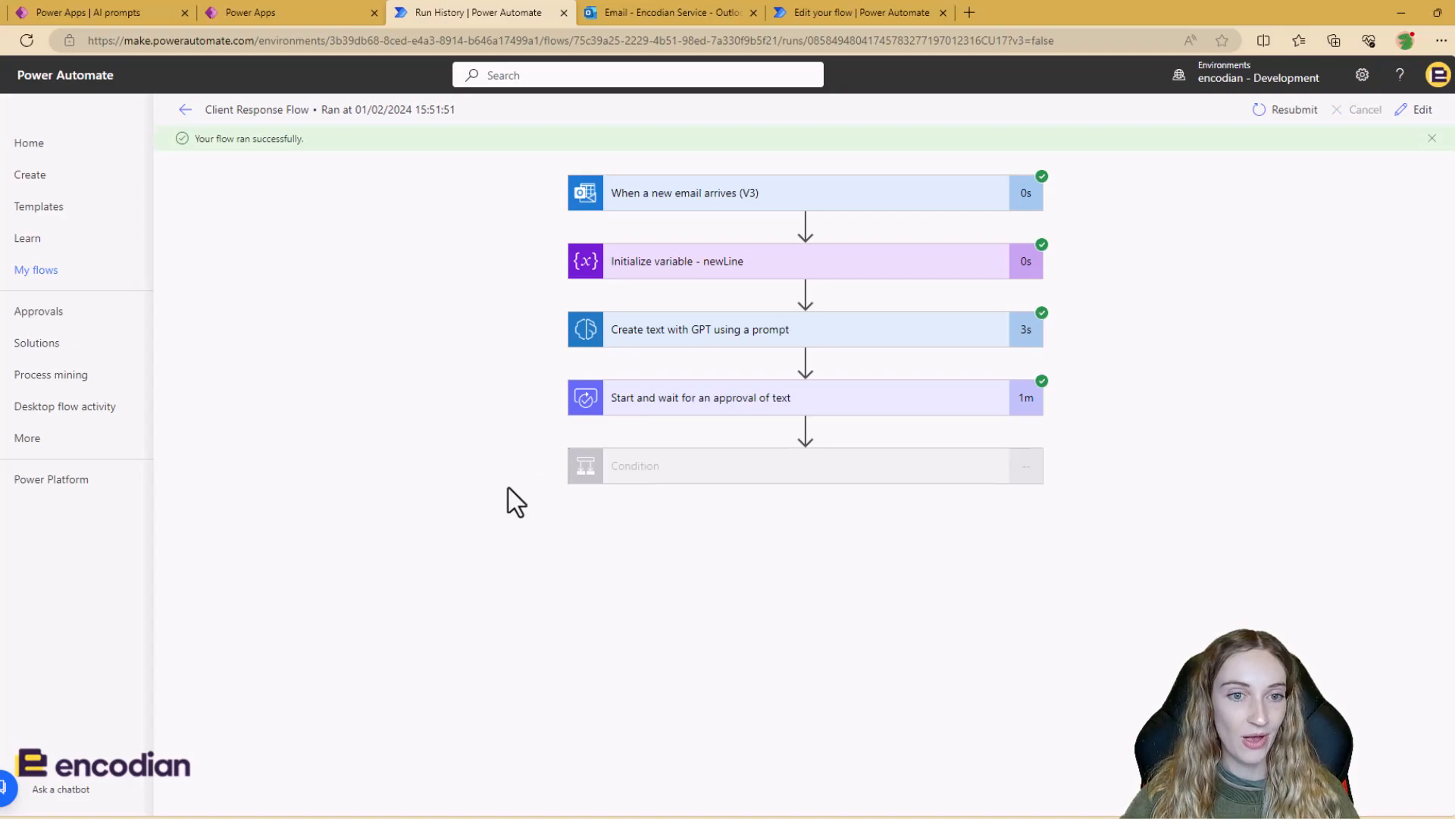
click(662, 470)
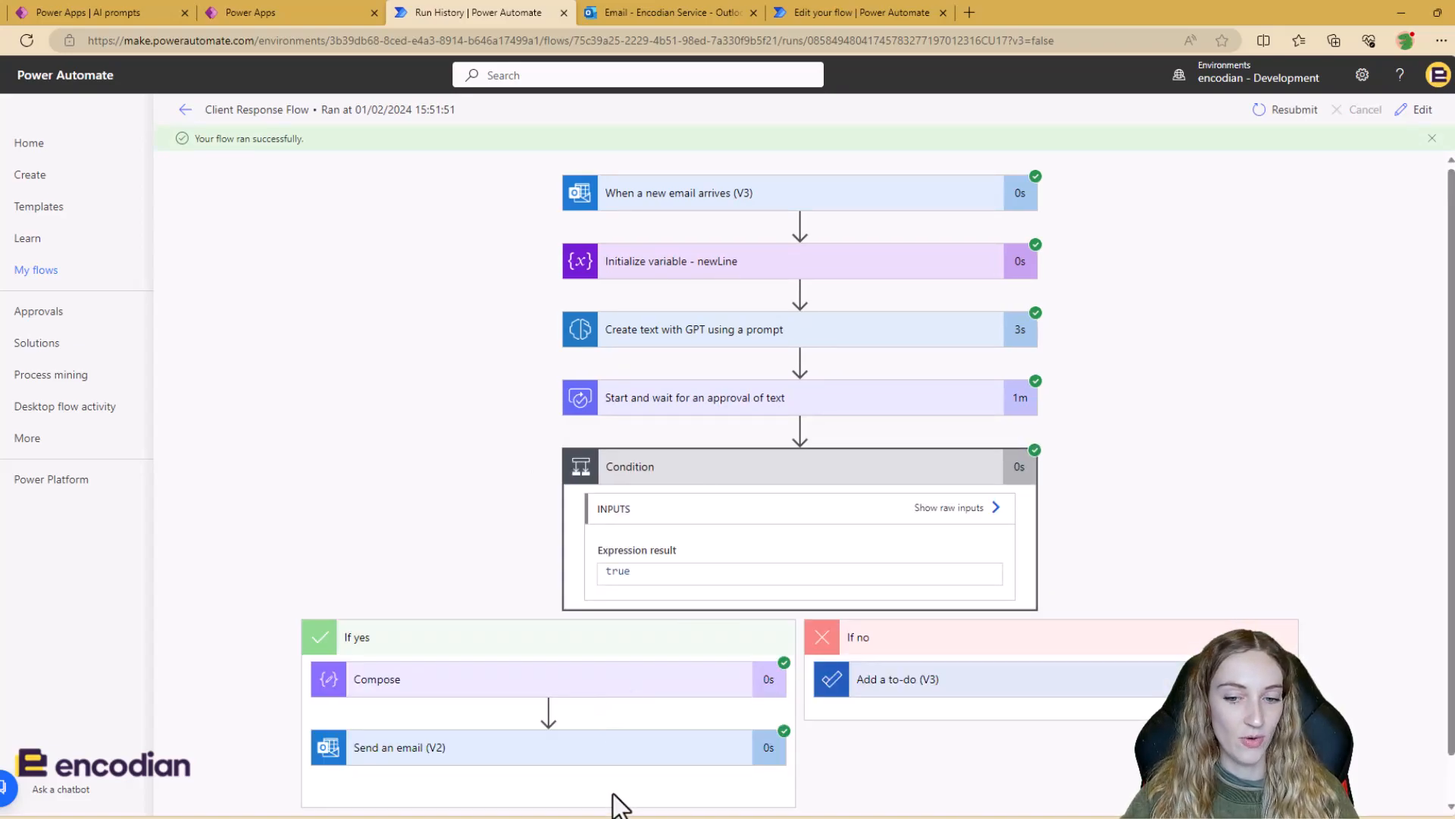
Bring up the received [EXT] Happy reply in Outlook and examine its timestamp, customer greeting, body text and signature.
click(805, 817)
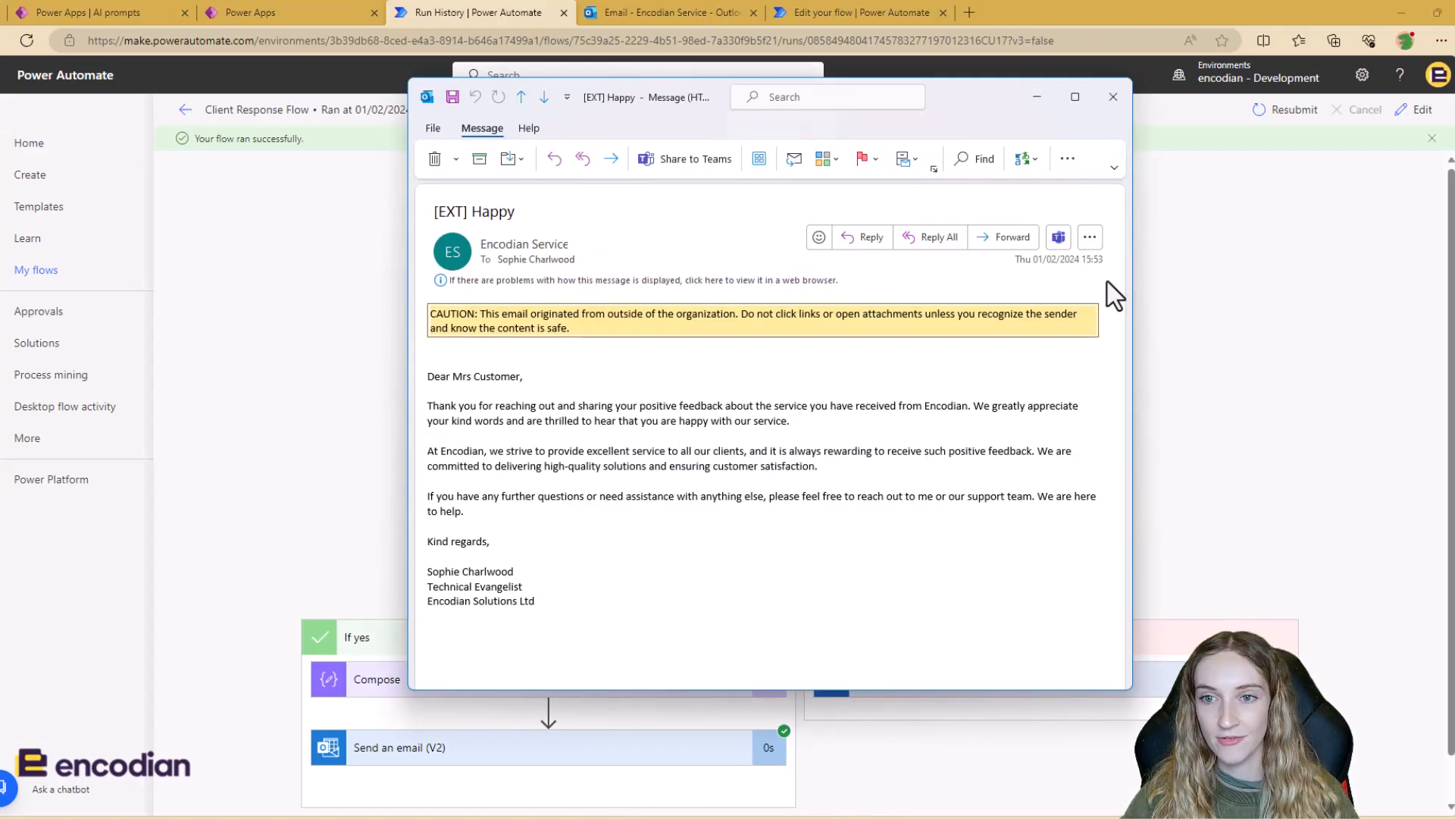
drag(1020, 260, 1111, 260)
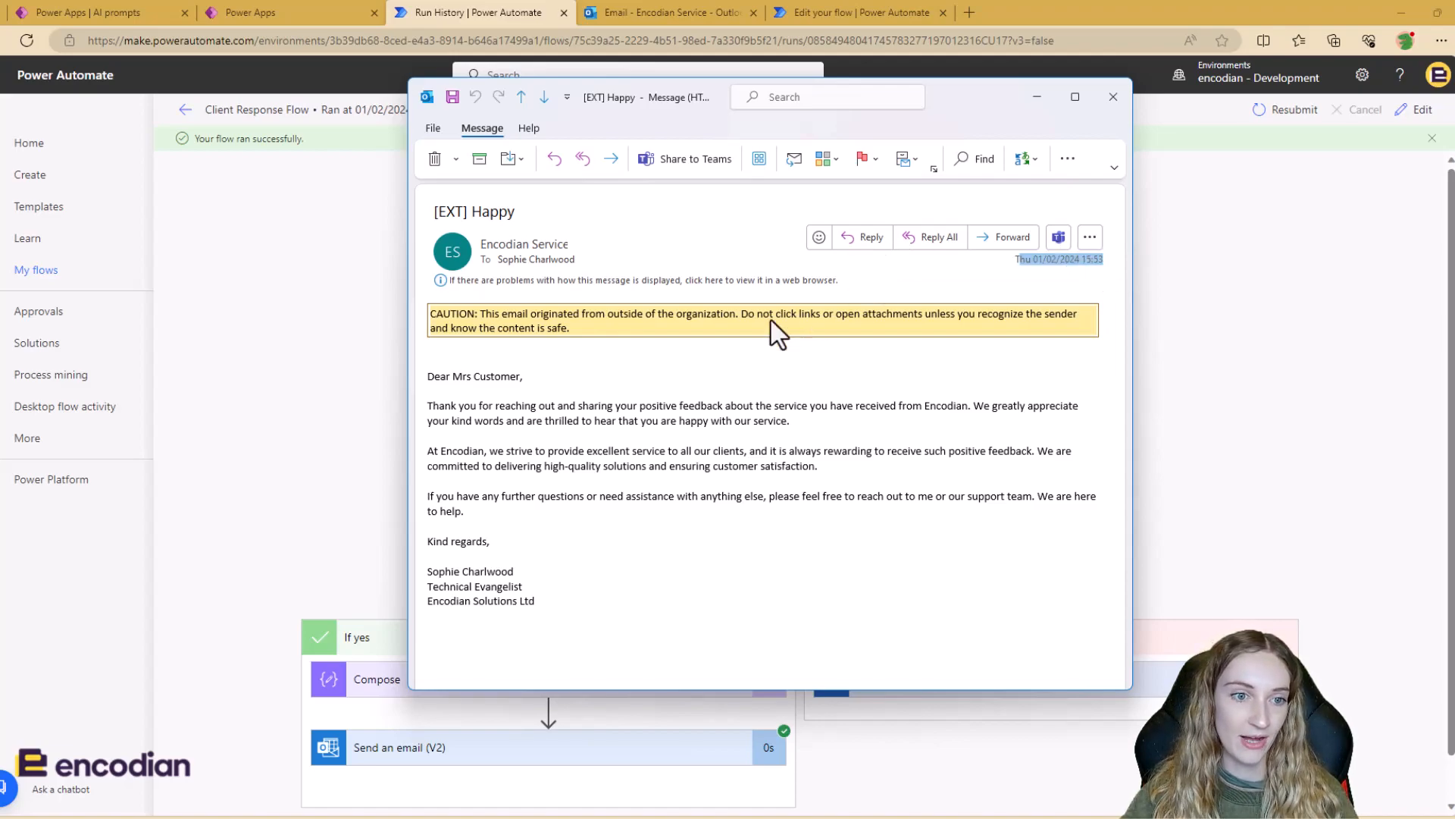
click(646, 393)
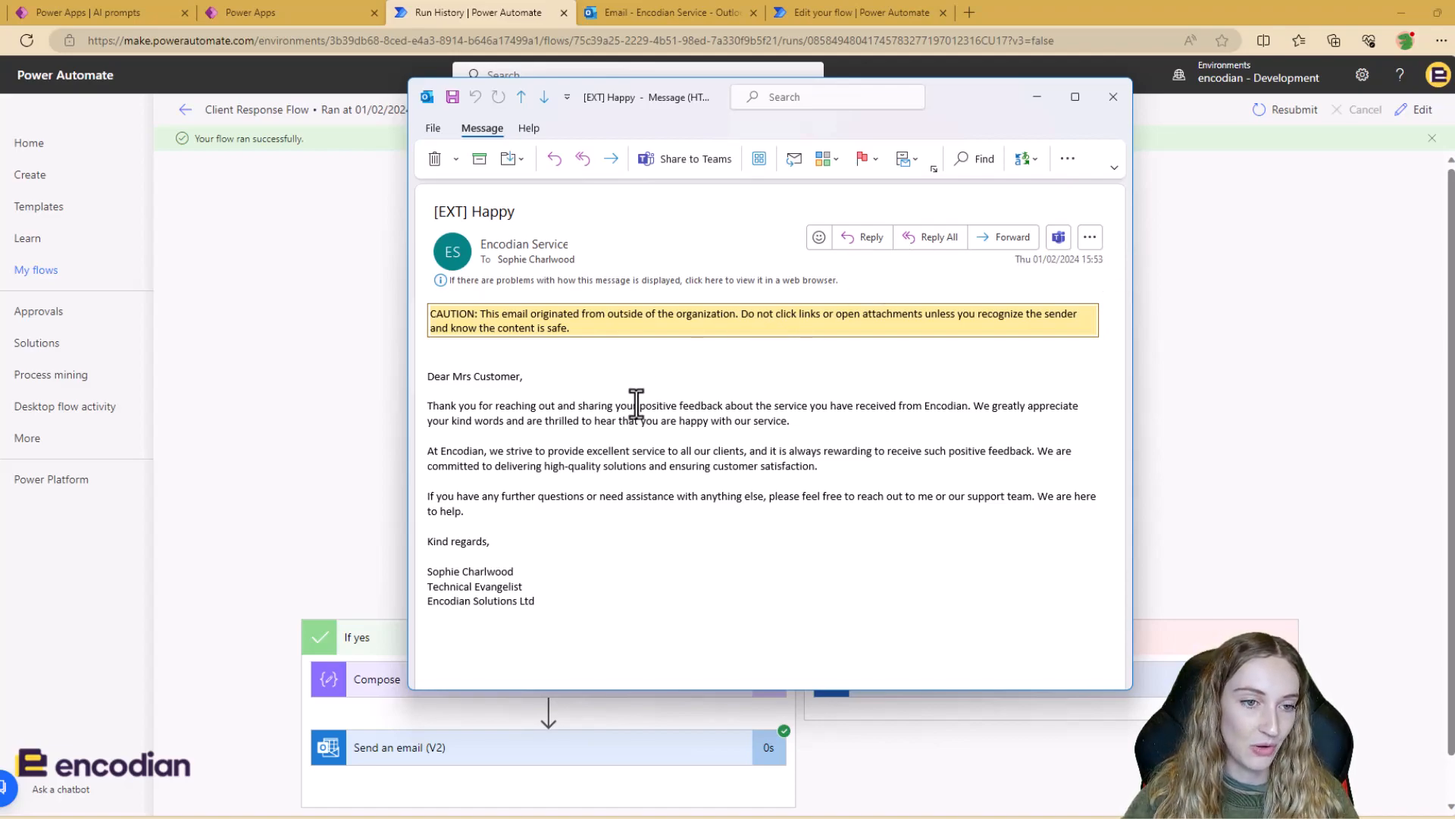
drag(453, 377, 533, 382)
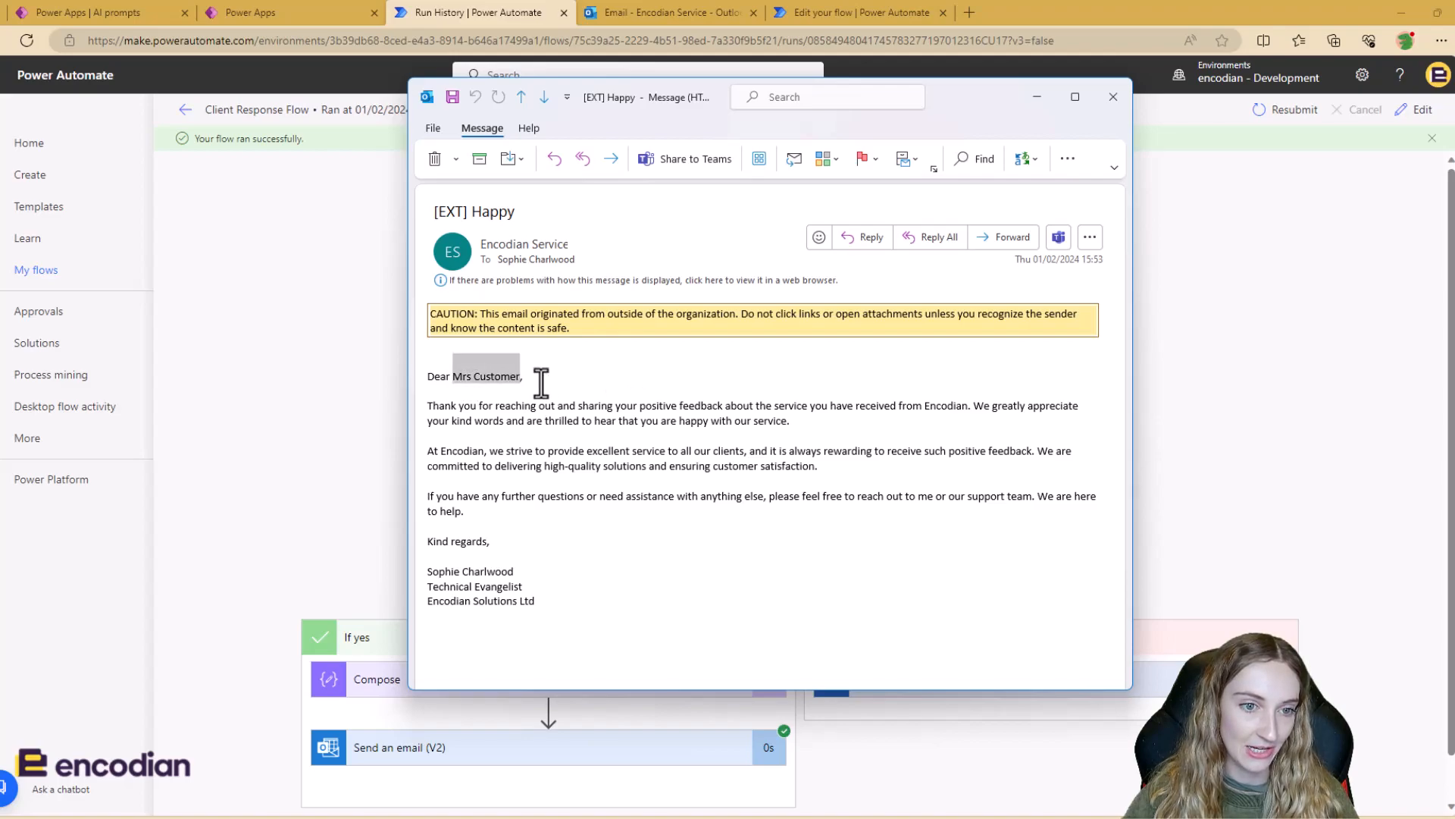
click(639, 466)
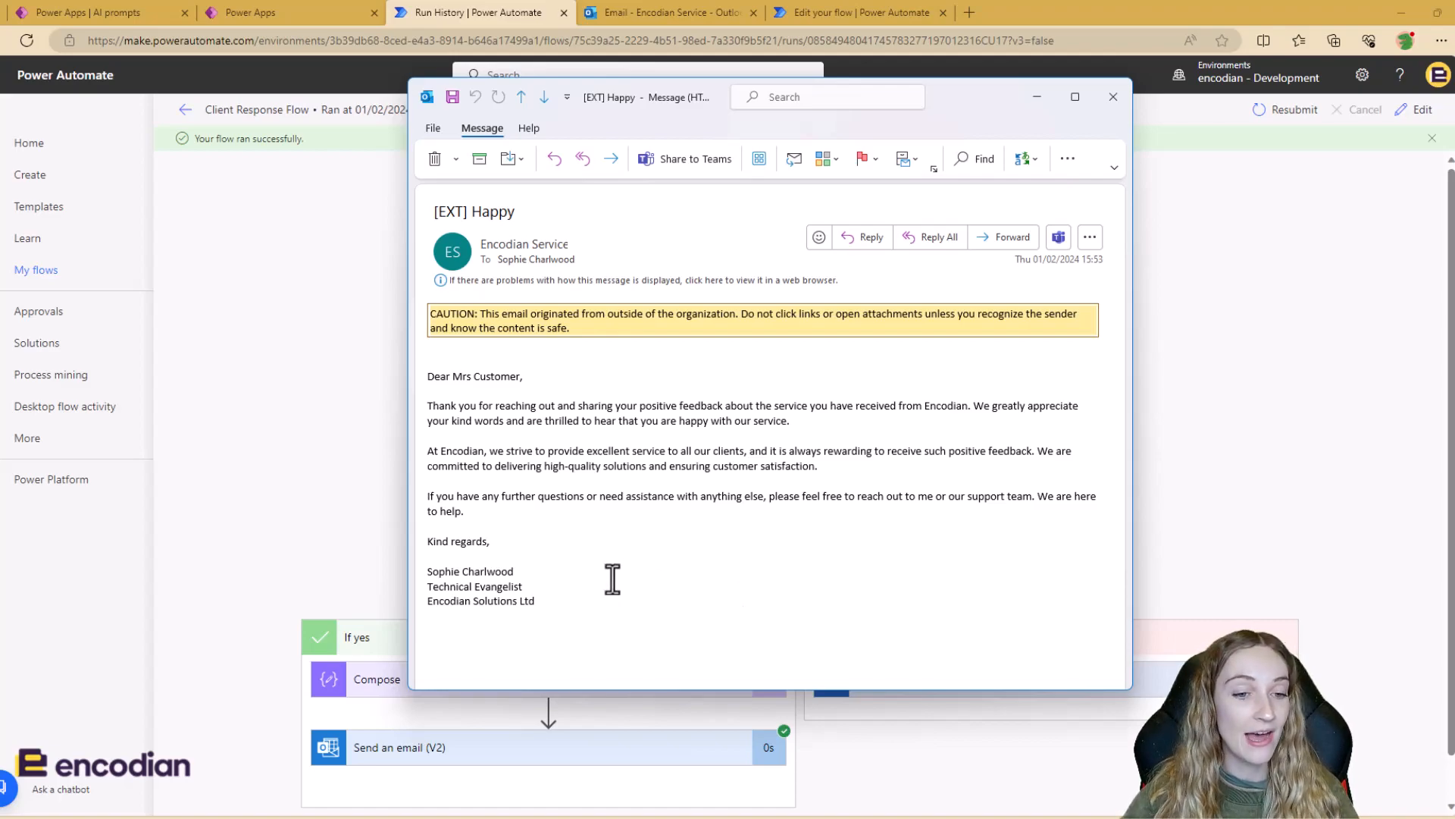
drag(539, 606, 403, 572)
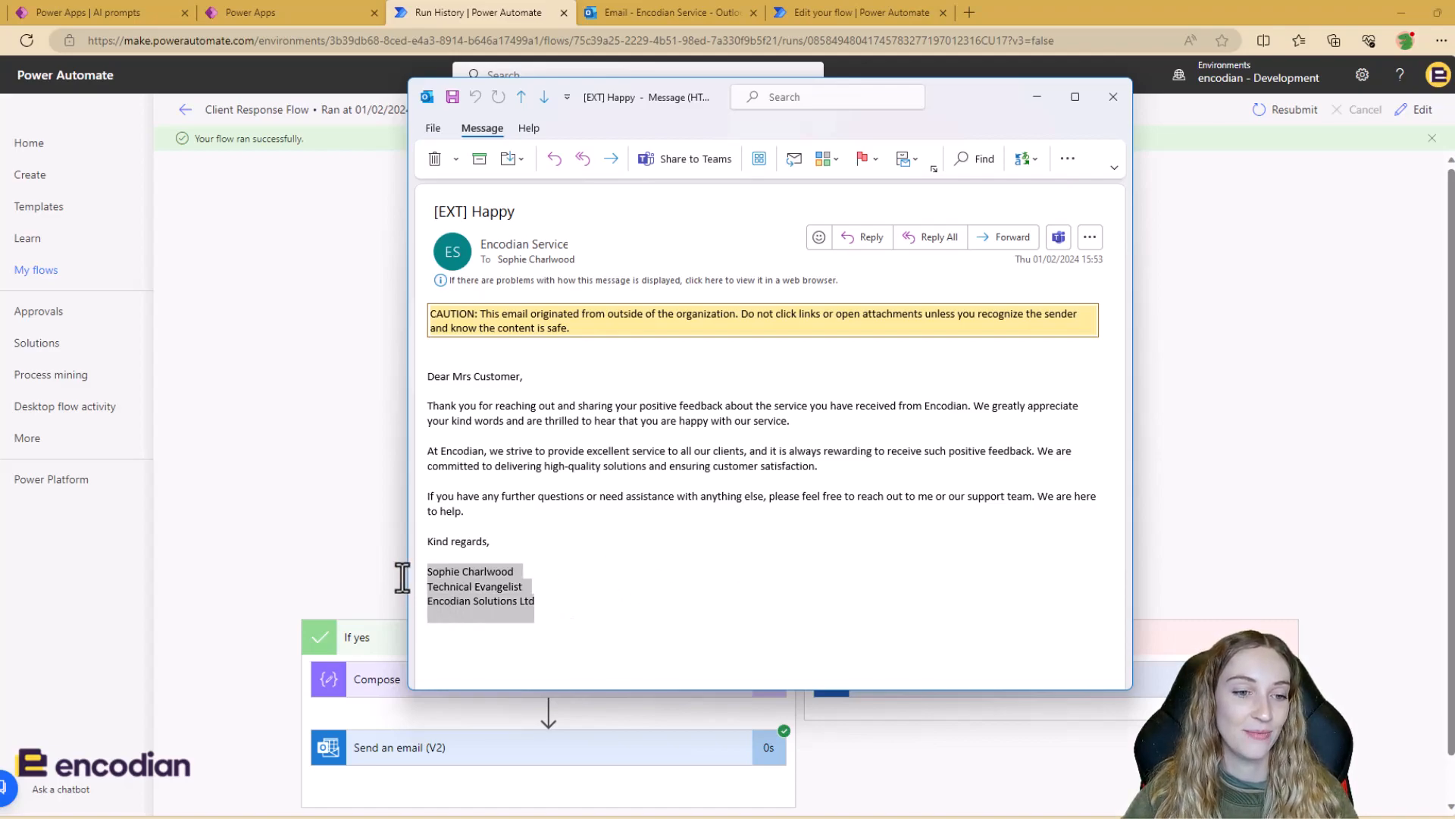
click(702, 611)
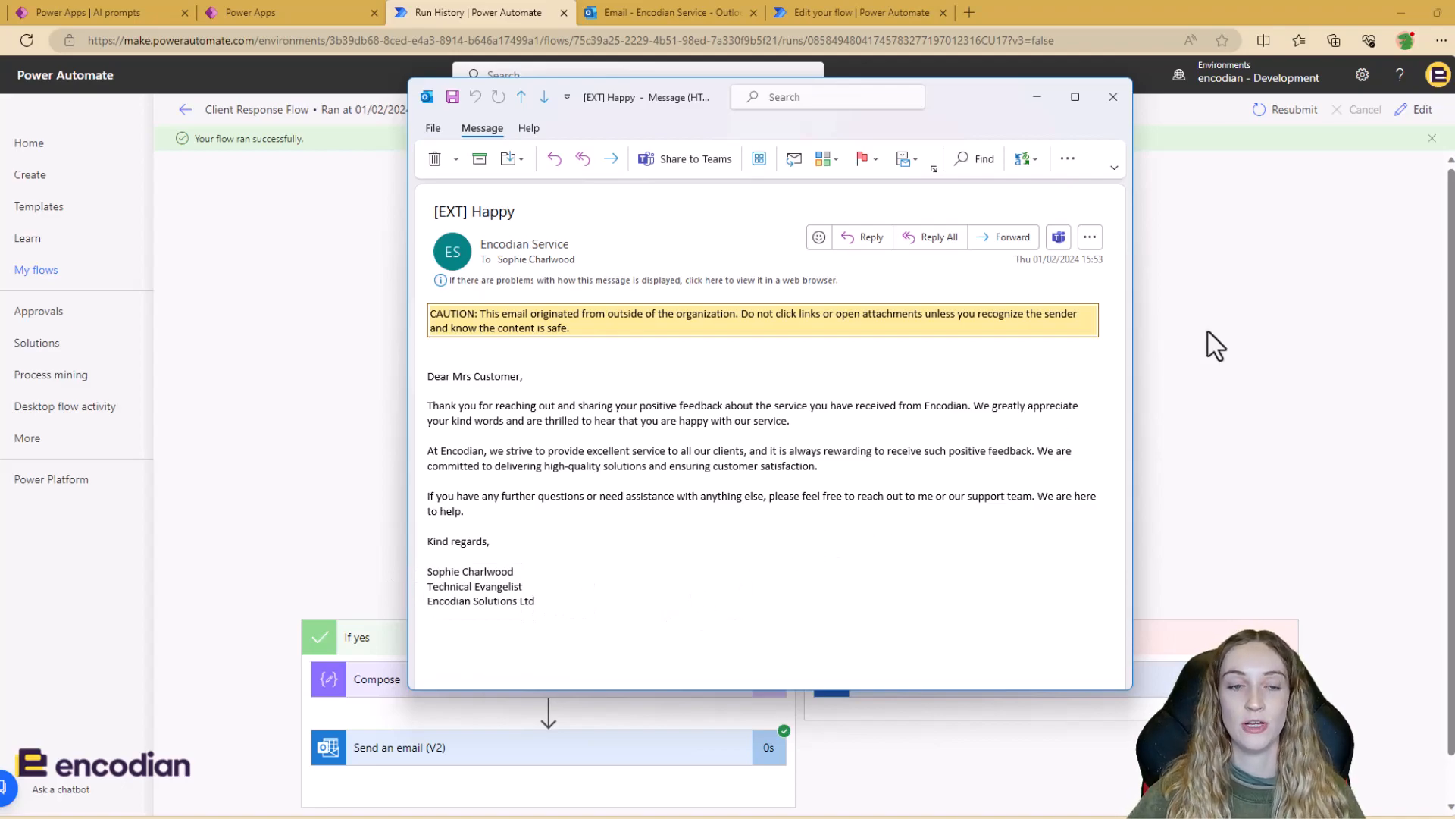